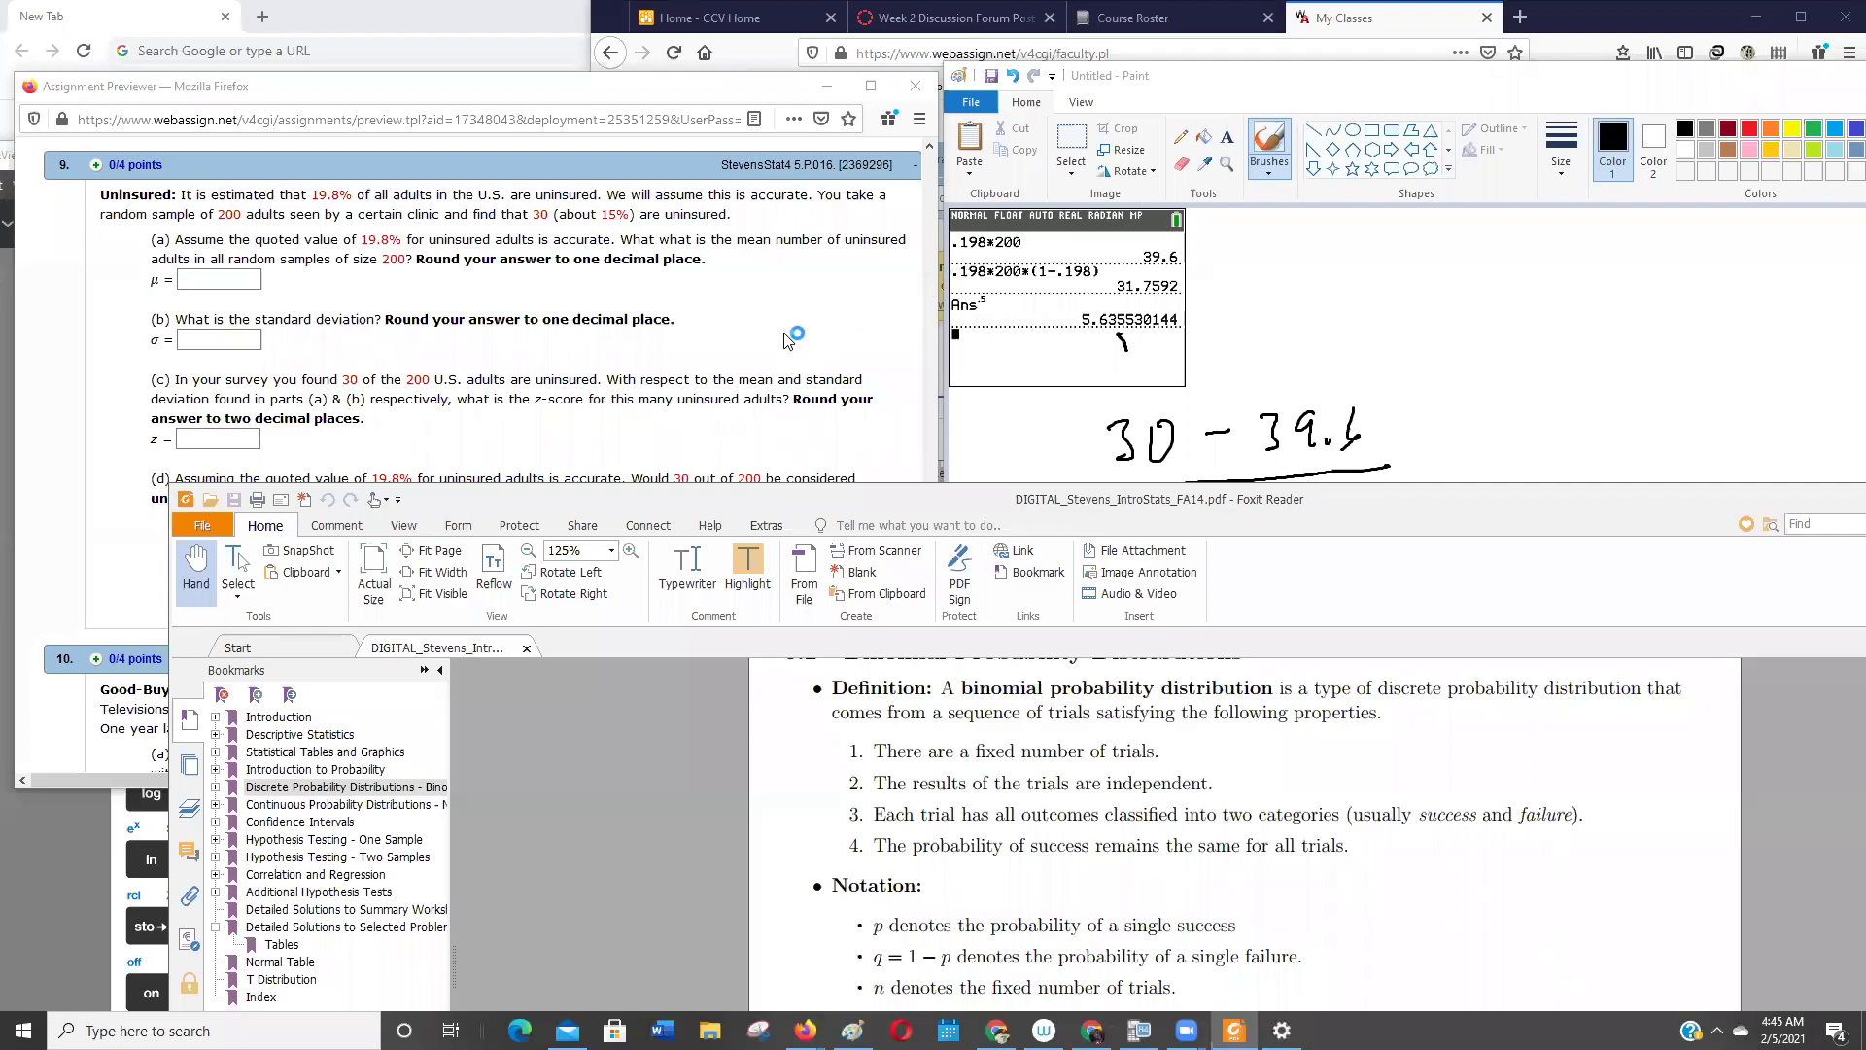
# - Bring the Firefox Assignment Previewer with the uninsured-adults problem in front of Foxit Reader
pyautogui.click(788, 339)
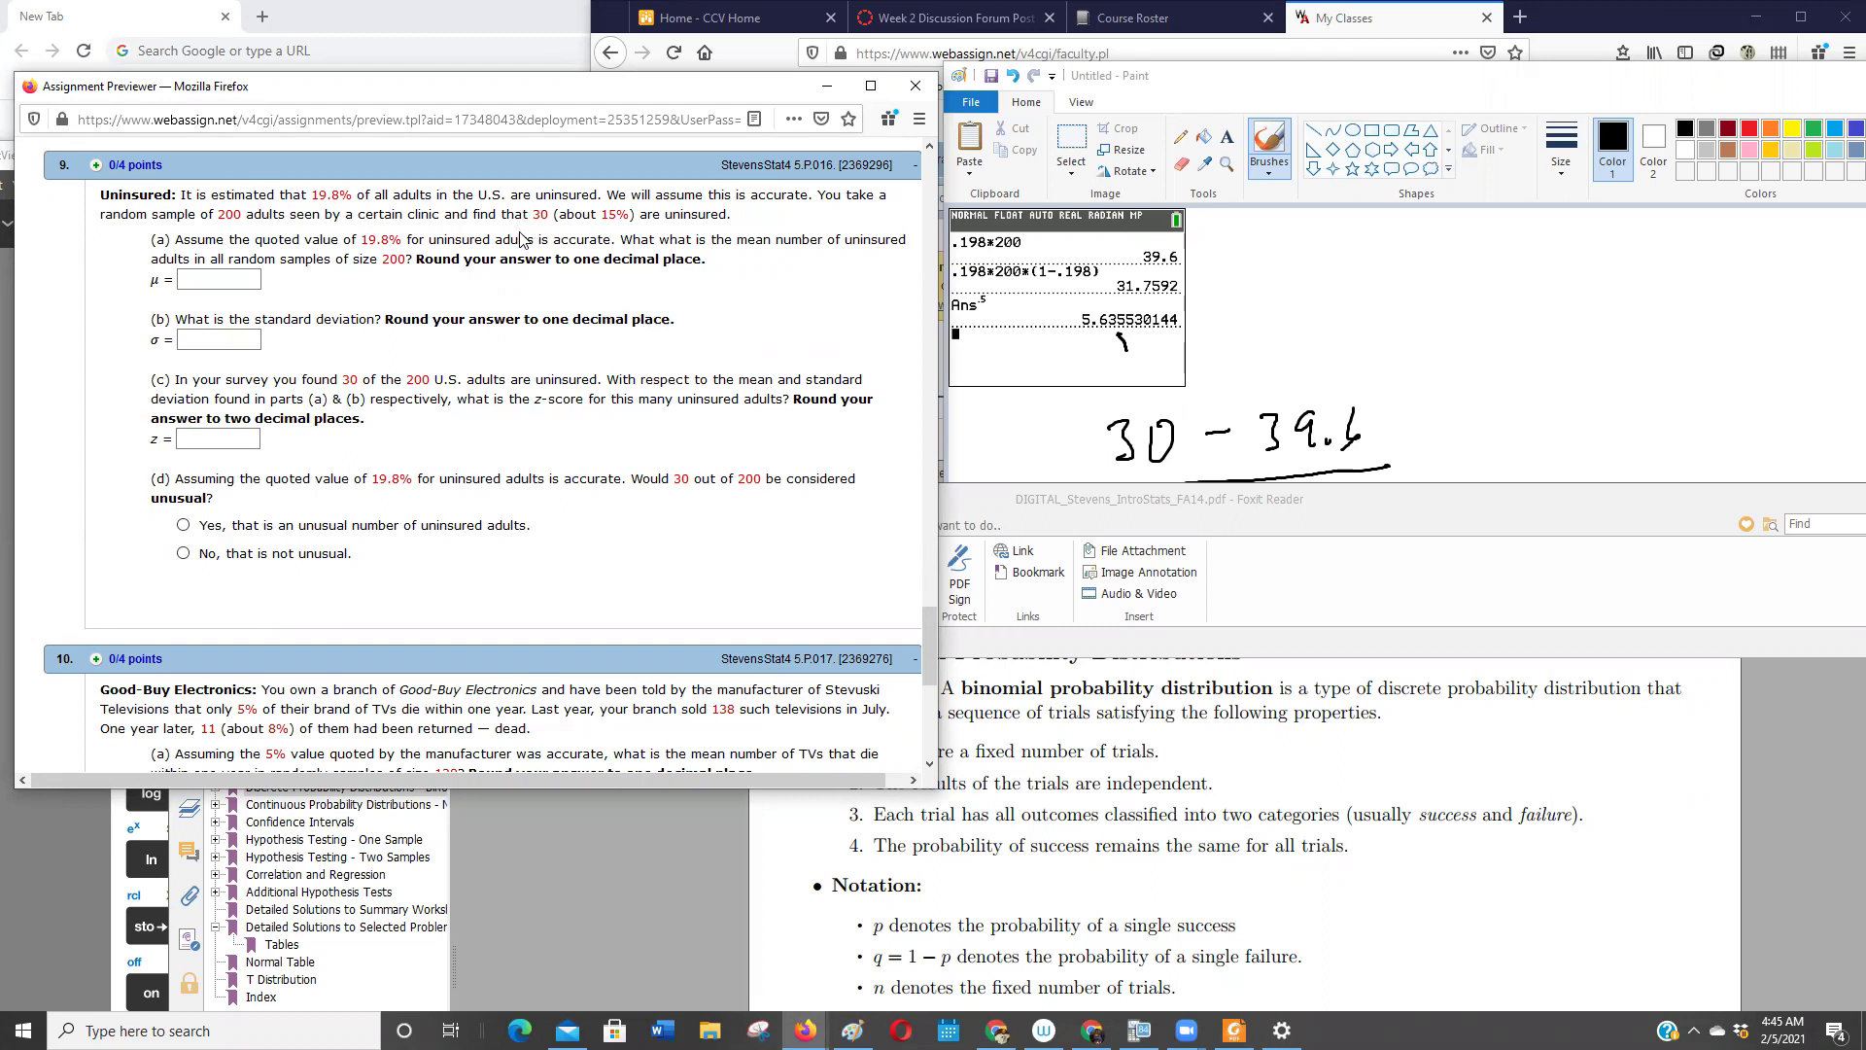
# - Focus the Stevens IntroStats PDF and scroll to the 5.2 Binomial Probability Distributions heading
pyautogui.click(684, 874)
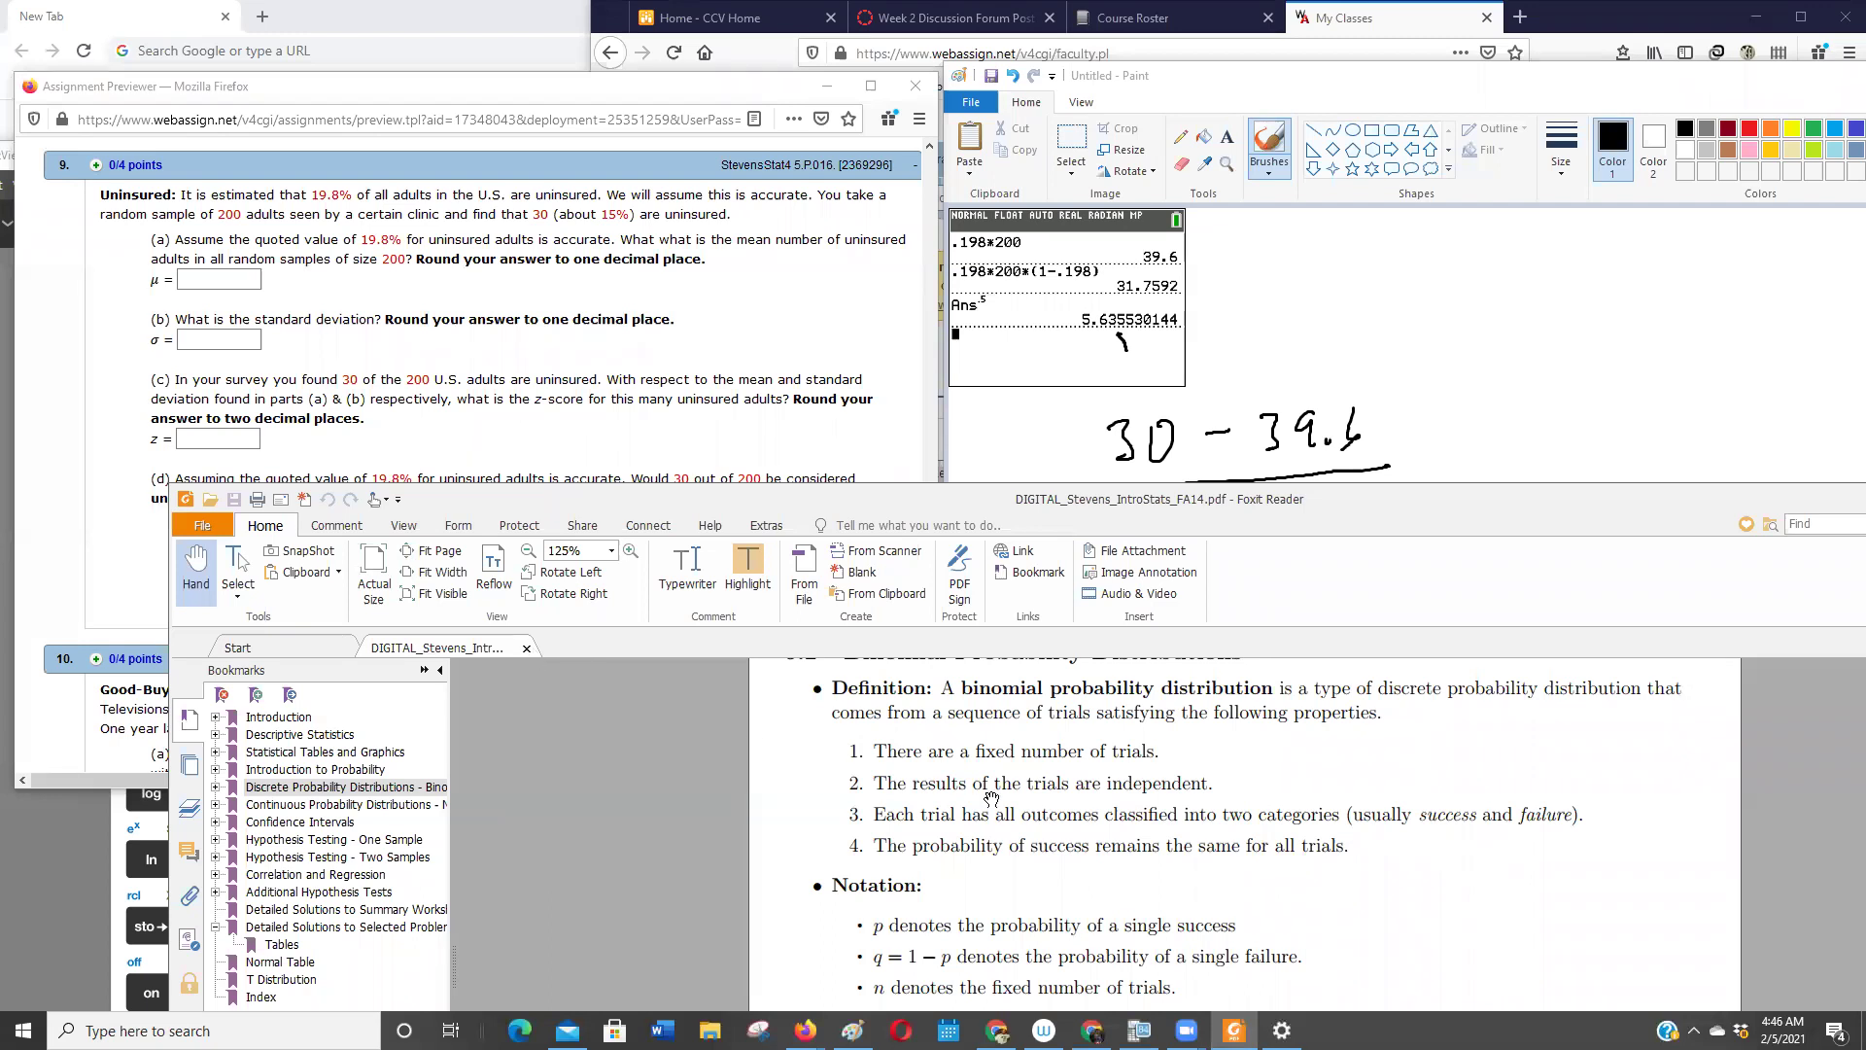
pyautogui.scroll(1, 983, 752)
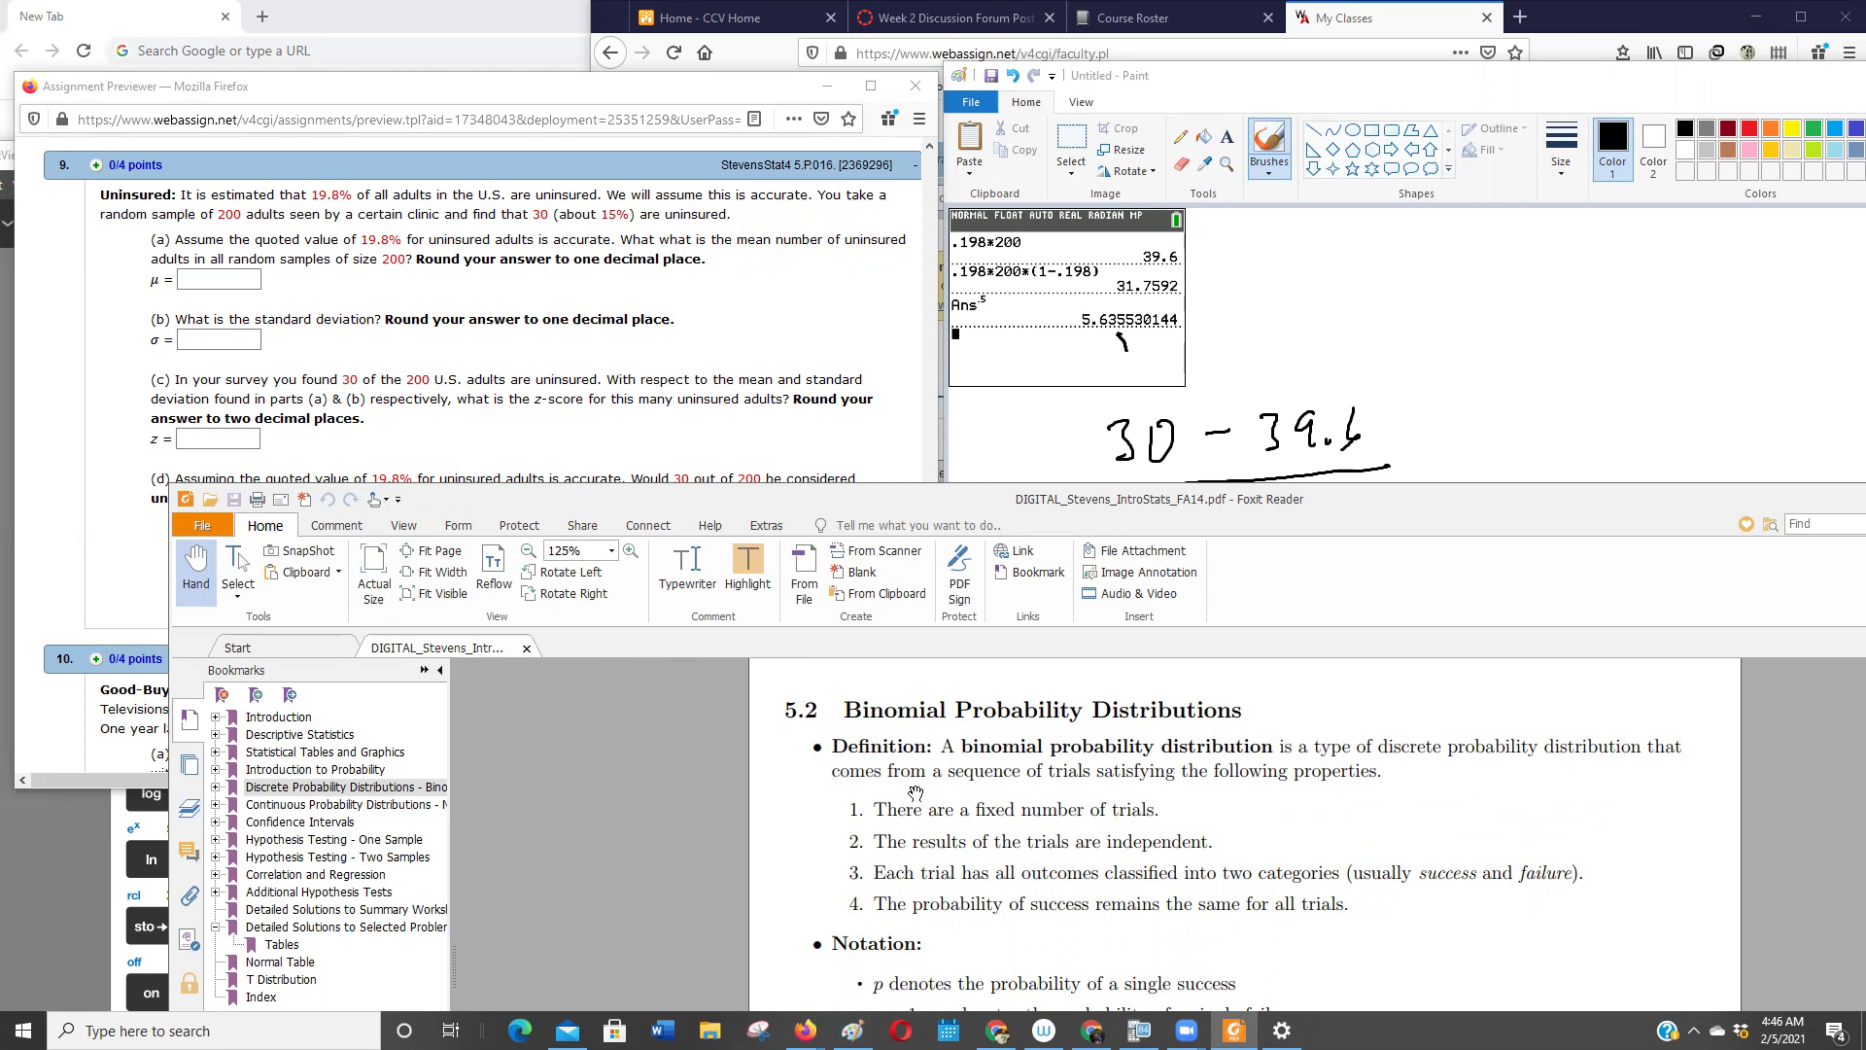
pyautogui.scroll(2, 957, 745)
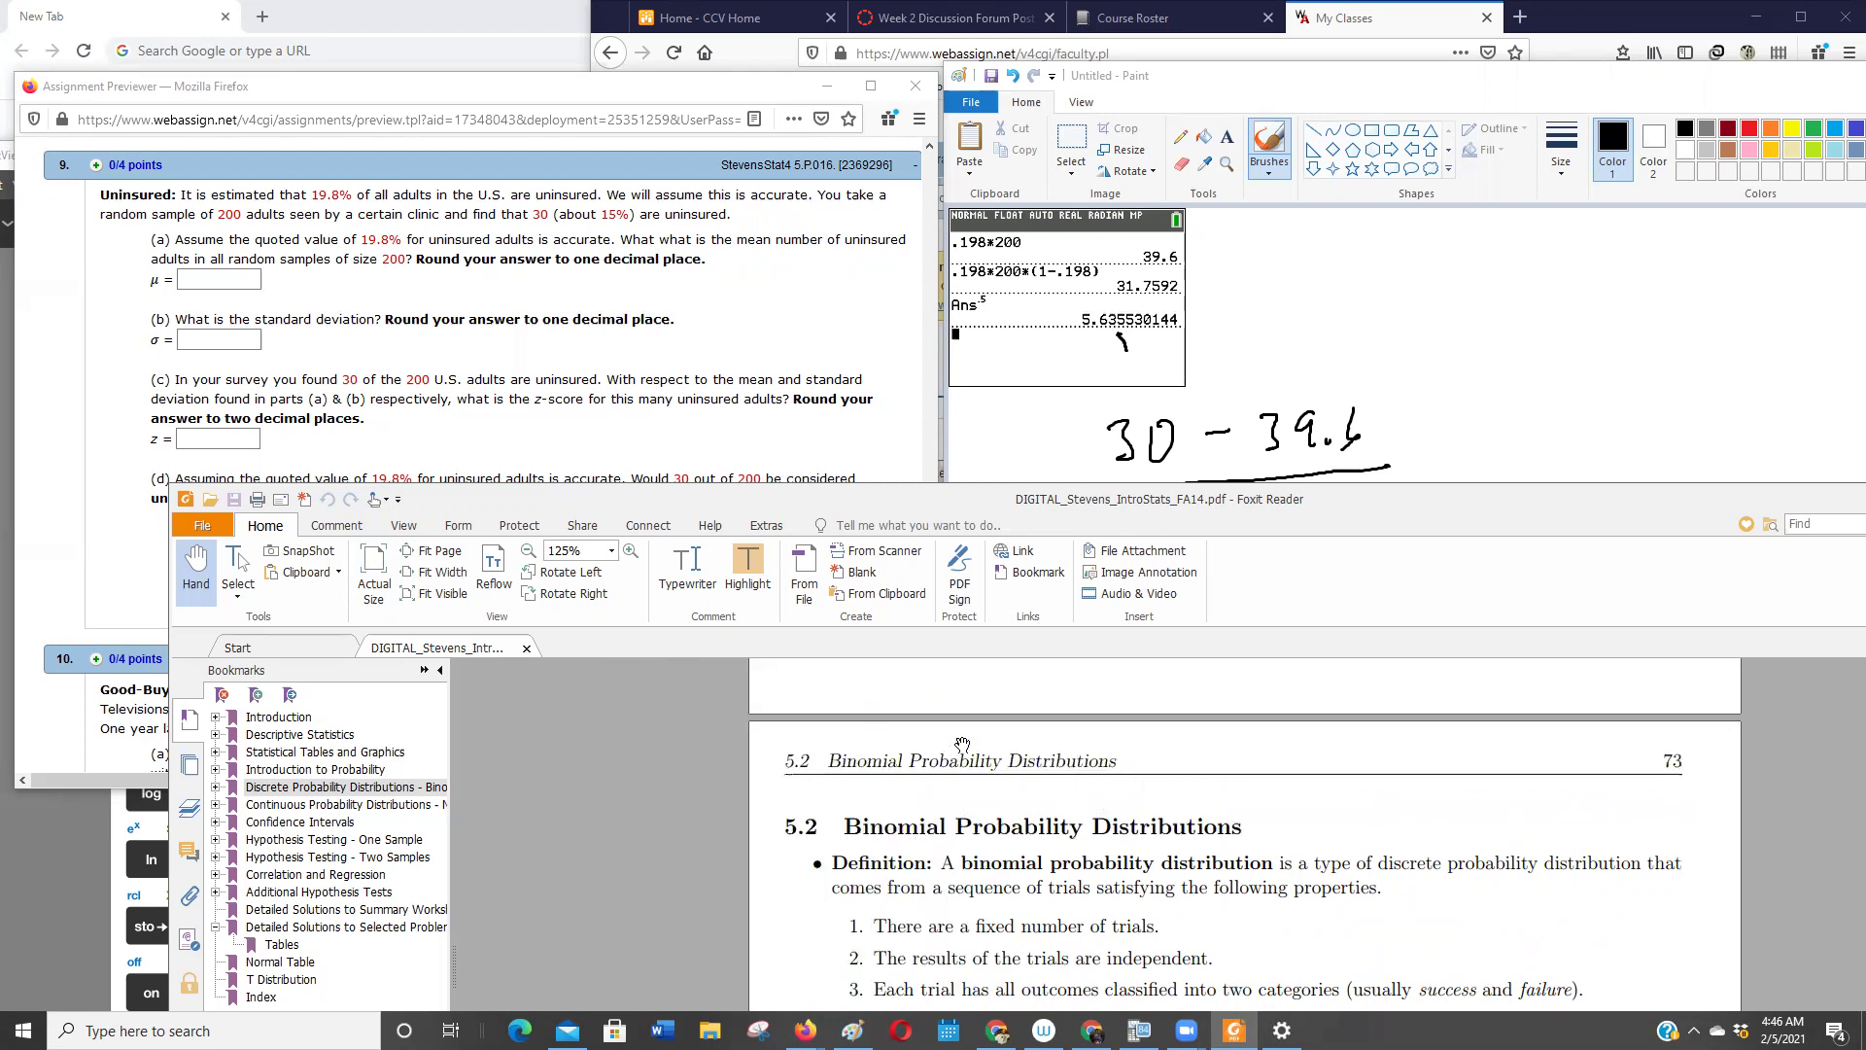
pyautogui.scroll(-2, 957, 758)
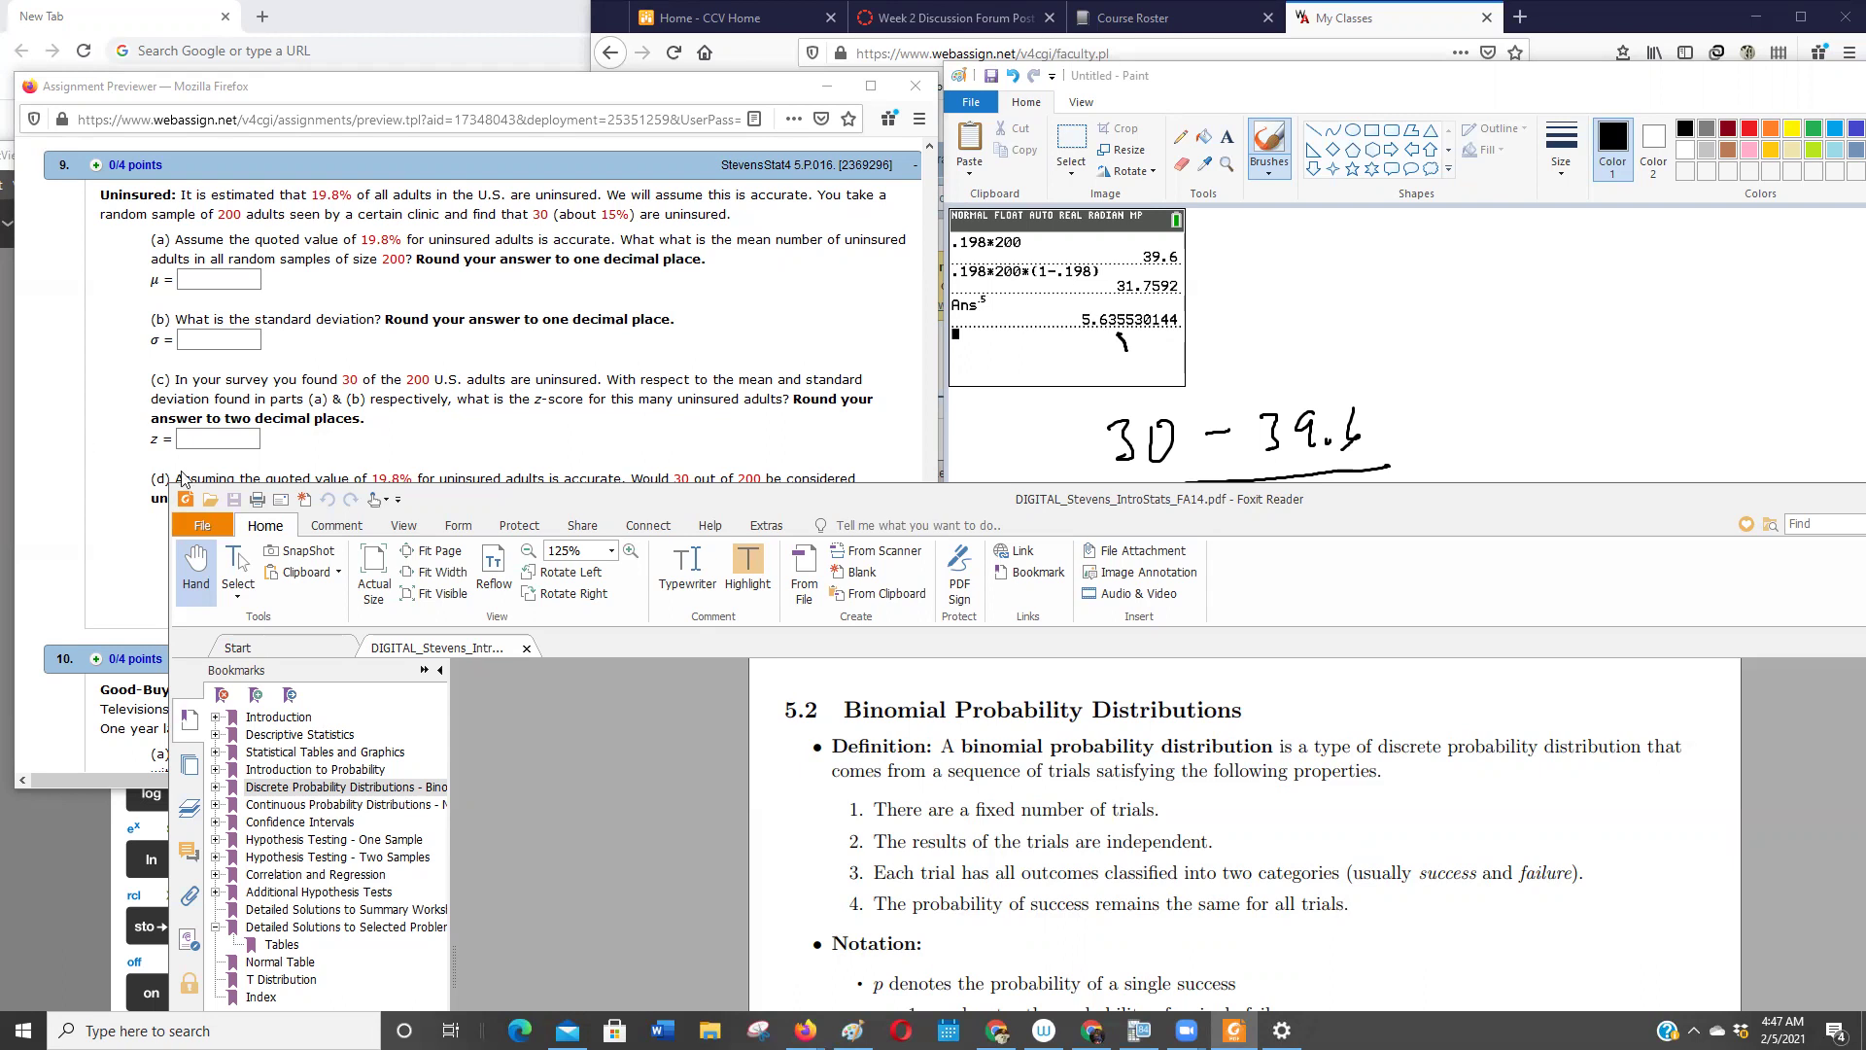
# - Scroll the notes to section 5.3, showing μ = n·p and σ = √(n·p·q)
pyautogui.scroll(-3, 673, 894)
pyautogui.scroll(-12, 673, 895)
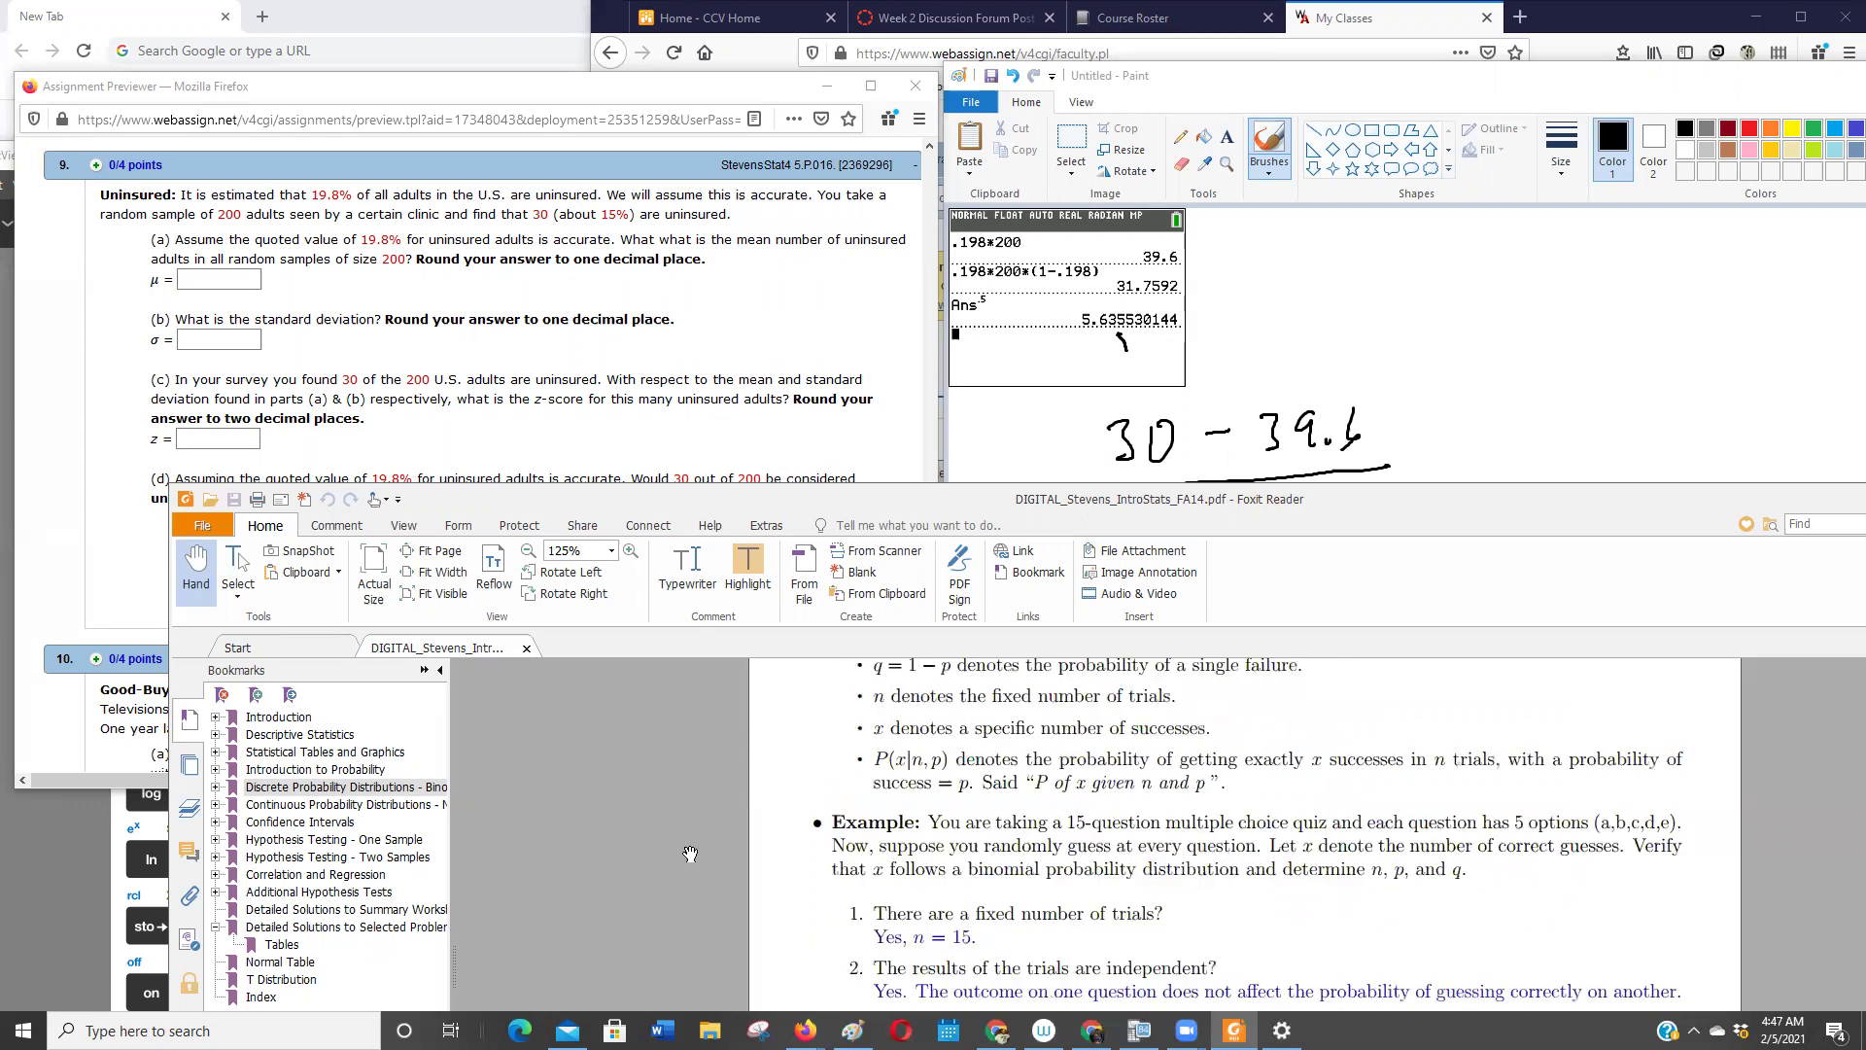
pyautogui.scroll(-13, 680, 823)
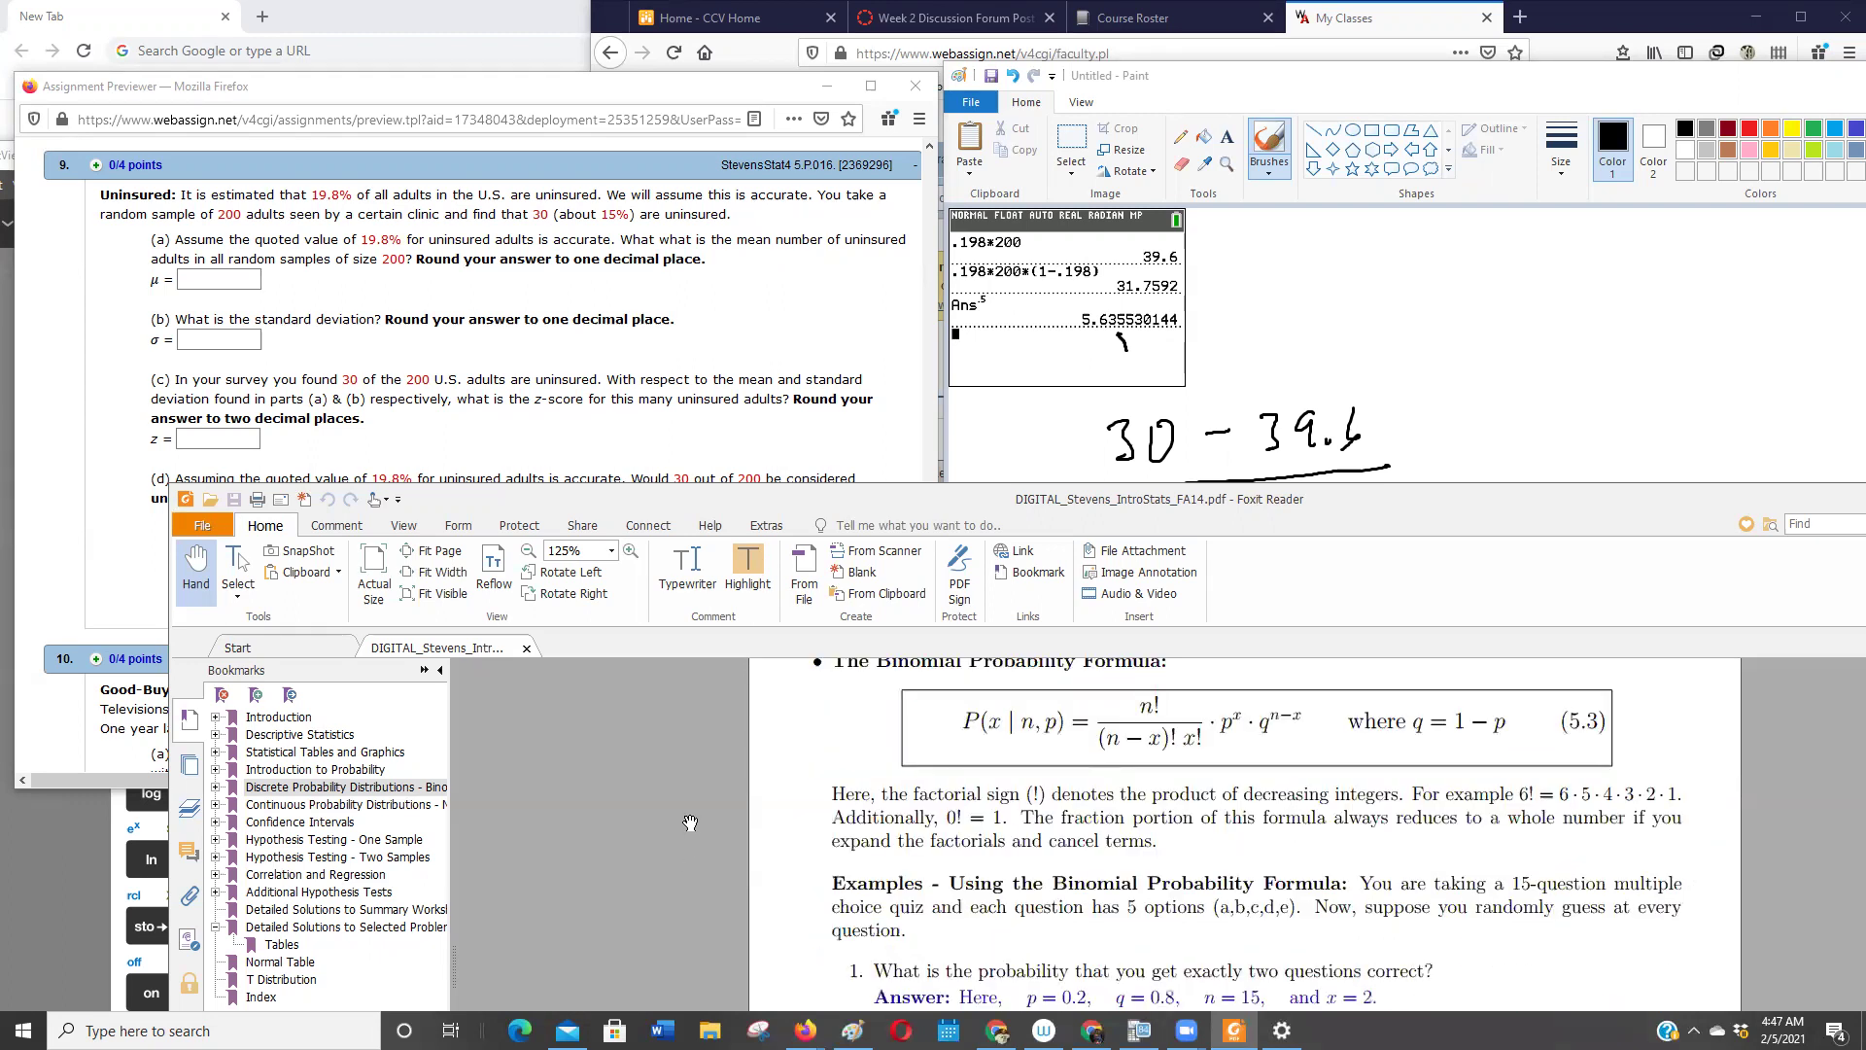
pyautogui.scroll(-20, 673, 823)
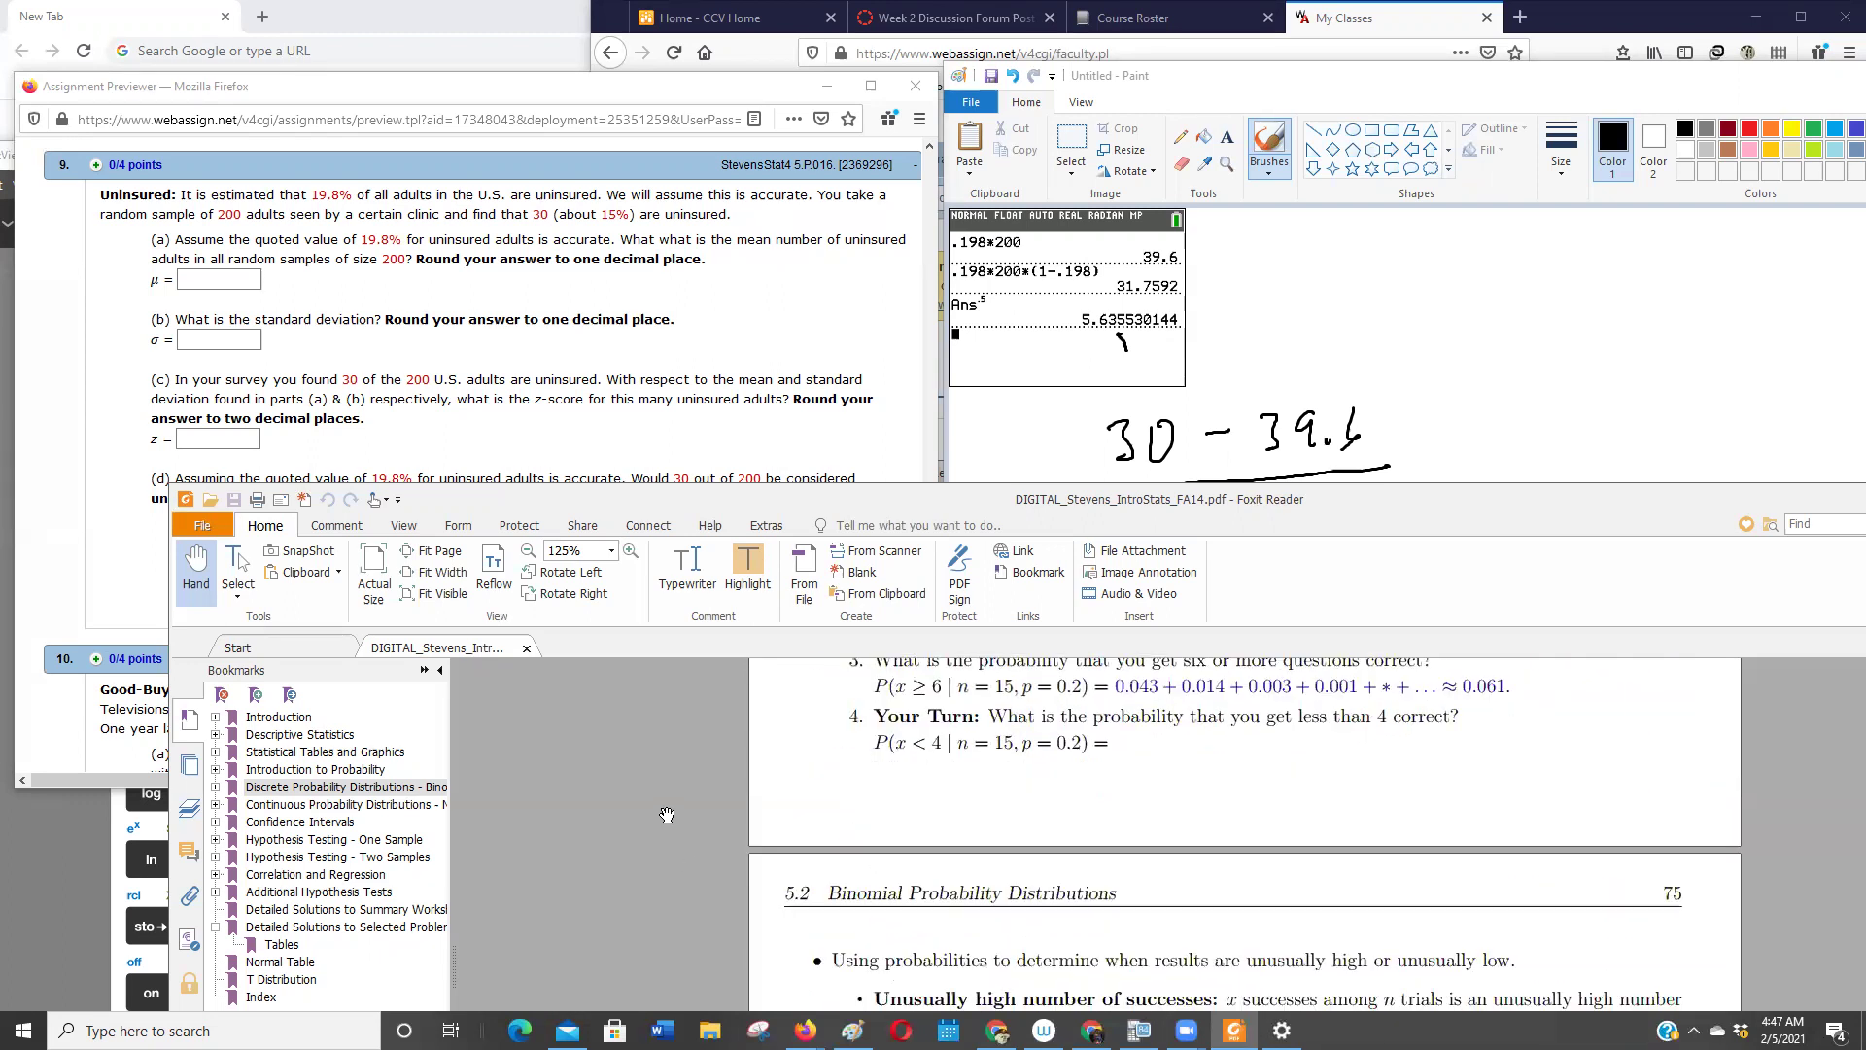
pyautogui.scroll(-10, 663, 814)
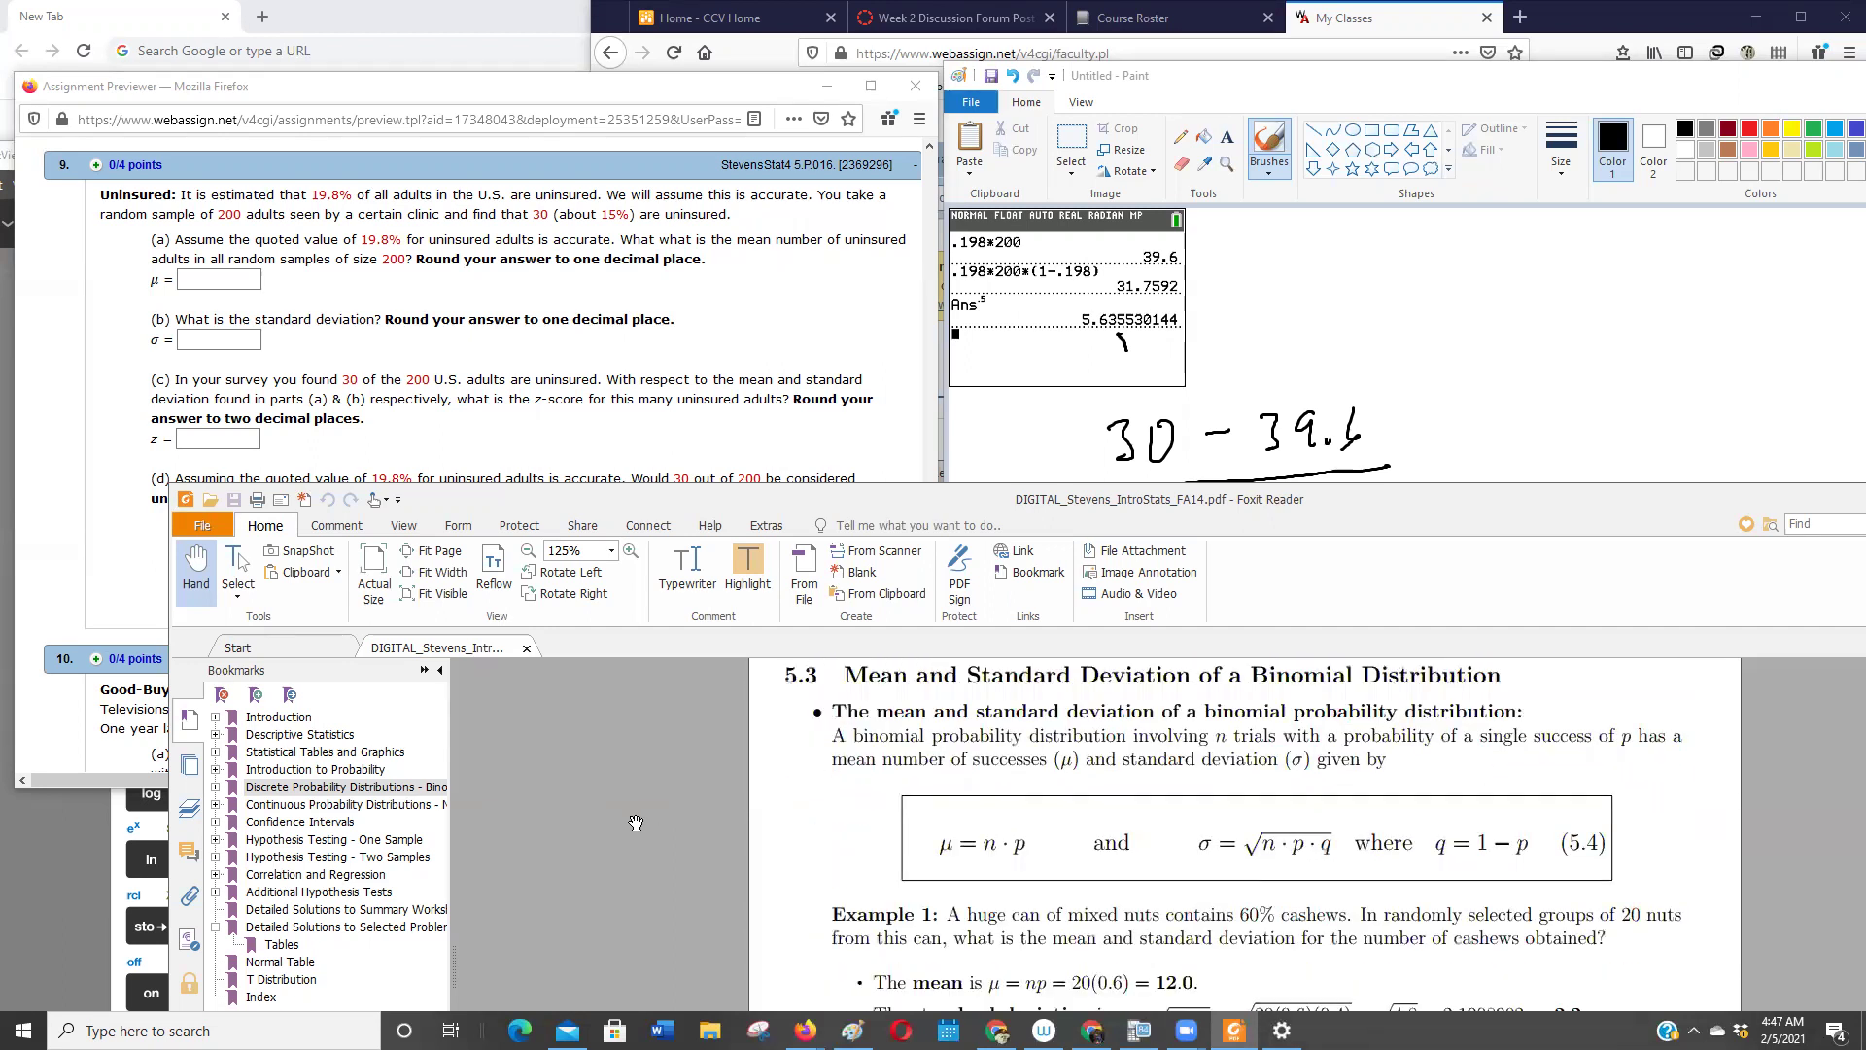
pyautogui.scroll(1, 636, 824)
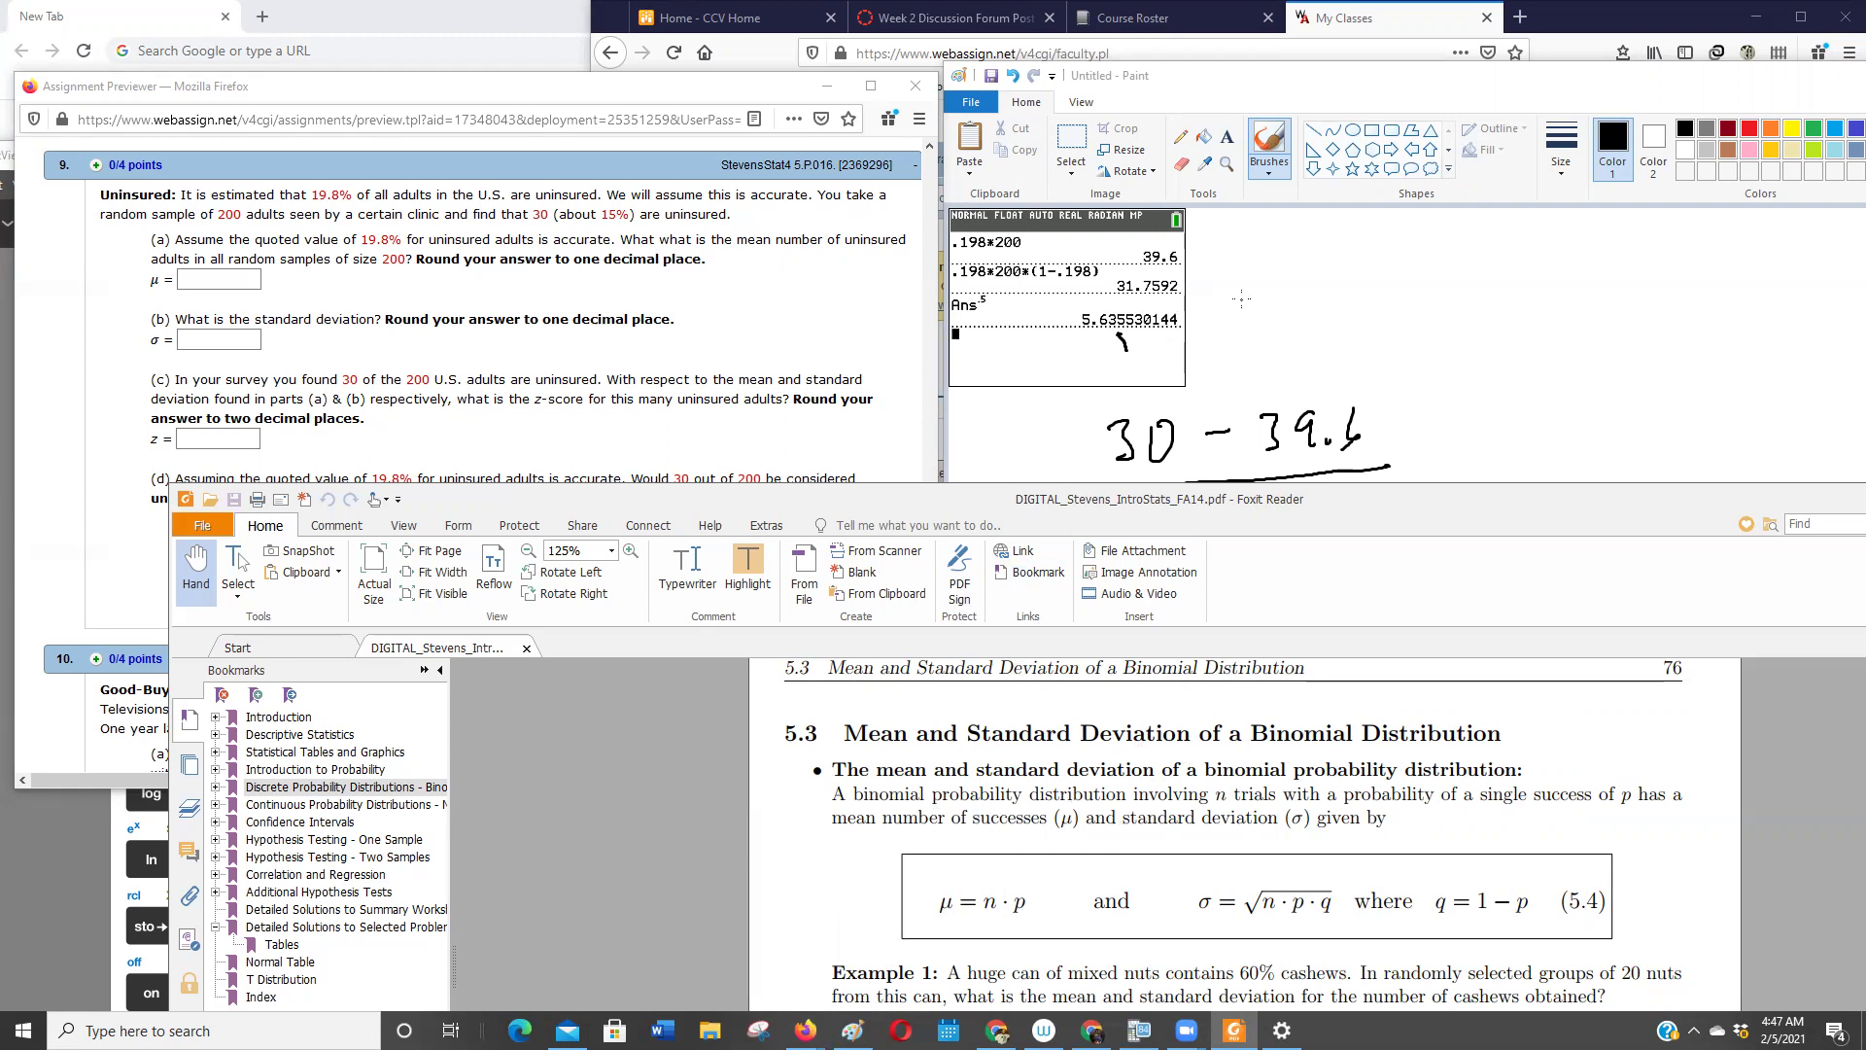
# - Show the handwritten z-score fraction 30 − 39.6 over 5.636 in Paint beside the μ answer box
pyautogui.click(1248, 299)
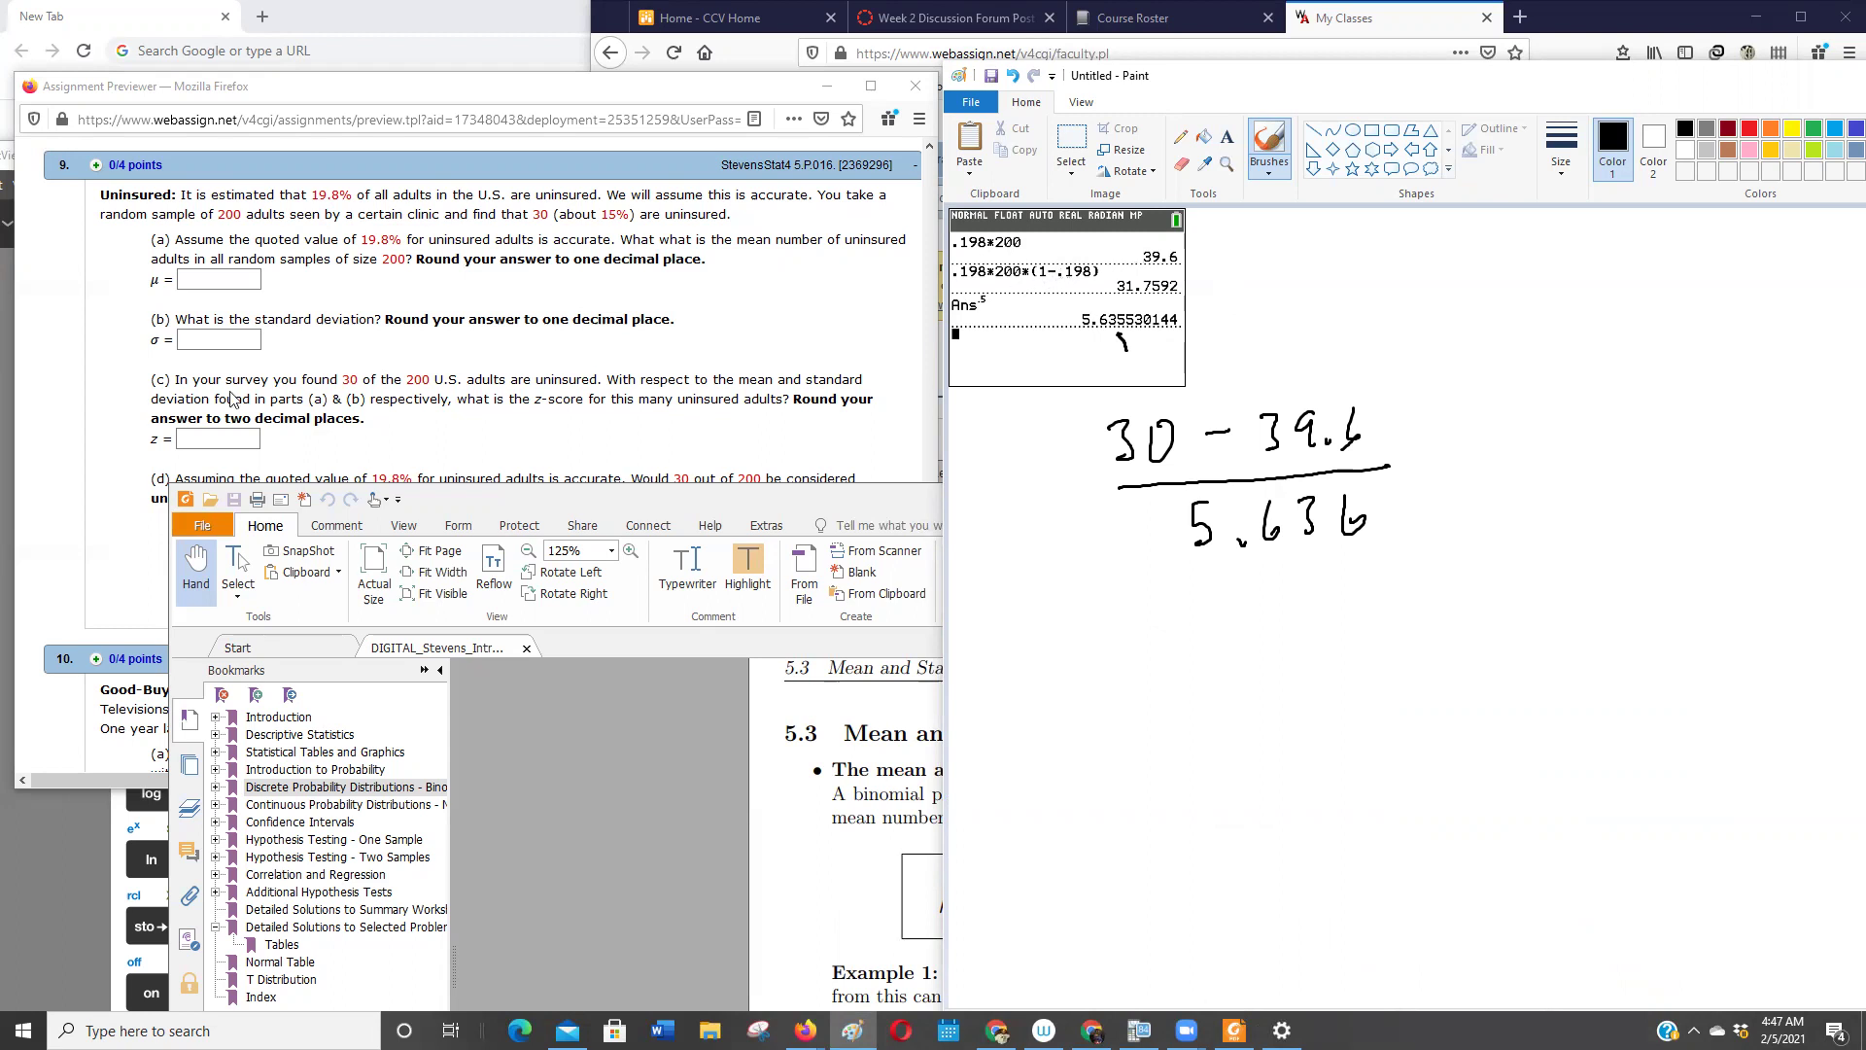
pyautogui.click(207, 284)
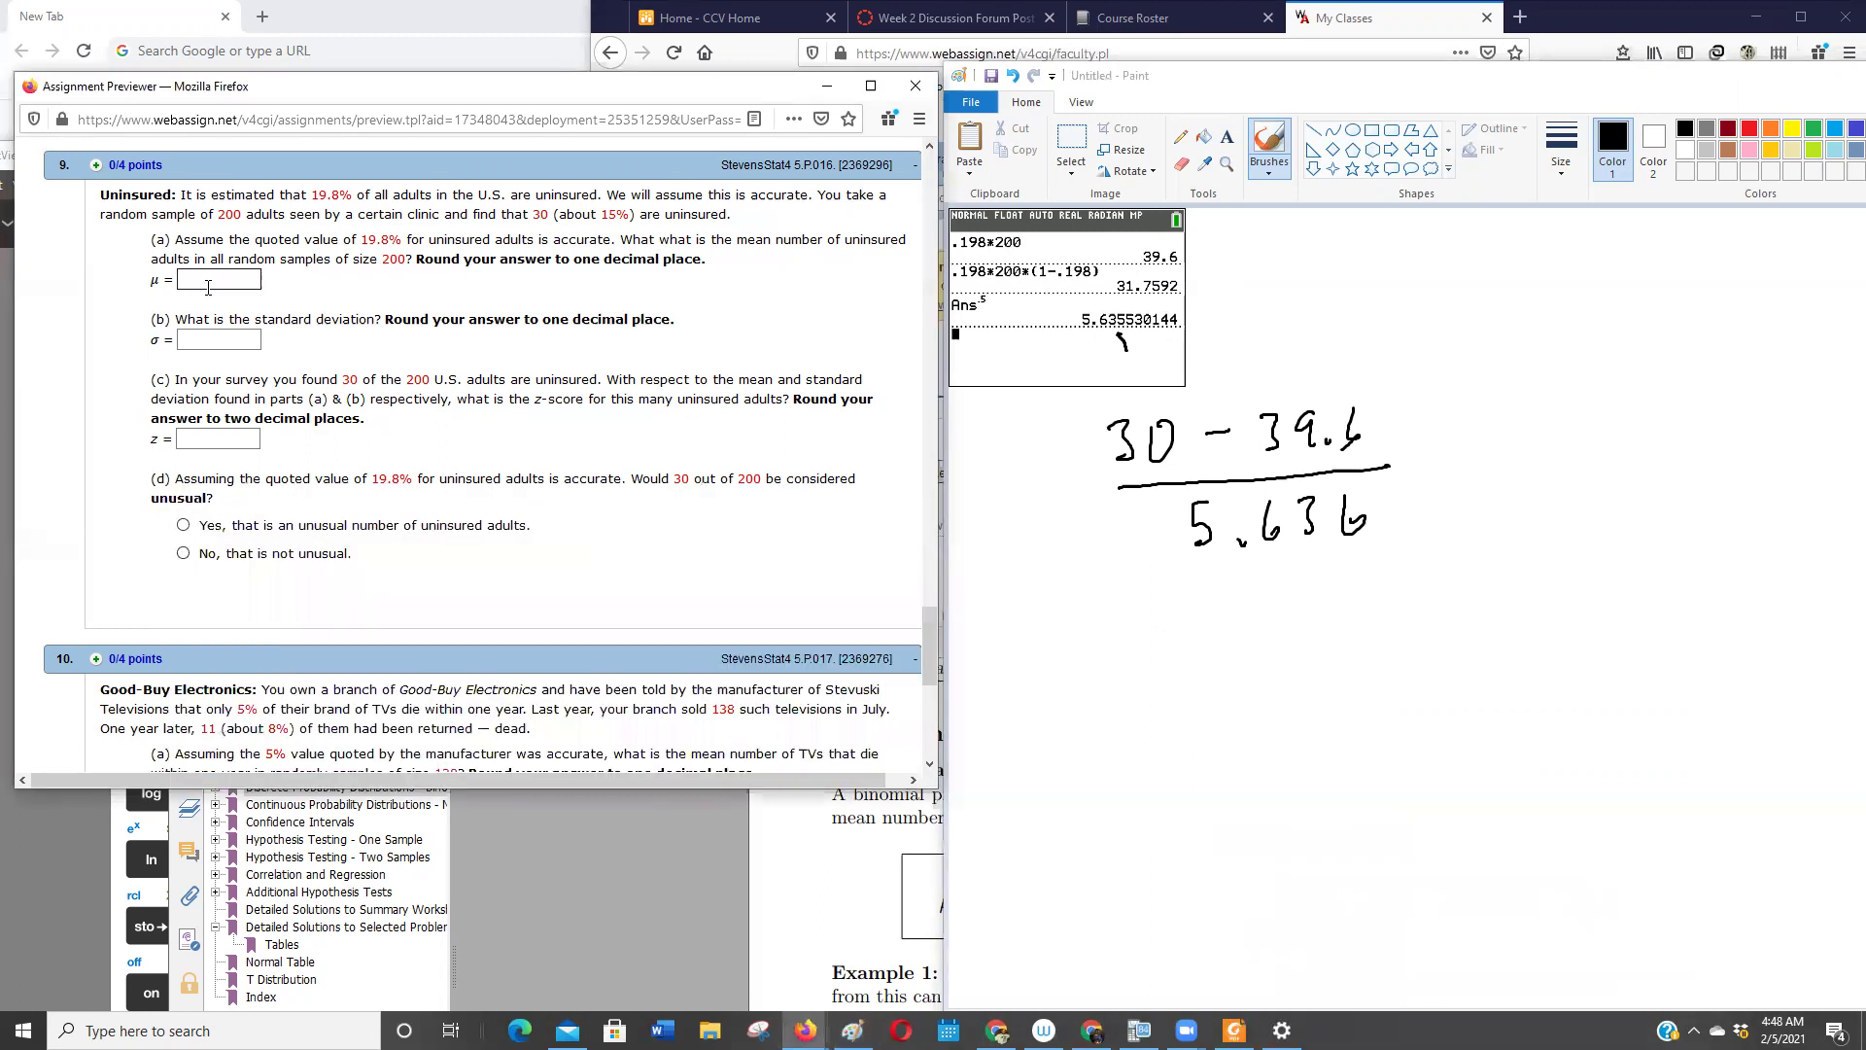
pyautogui.click(1055, 343)
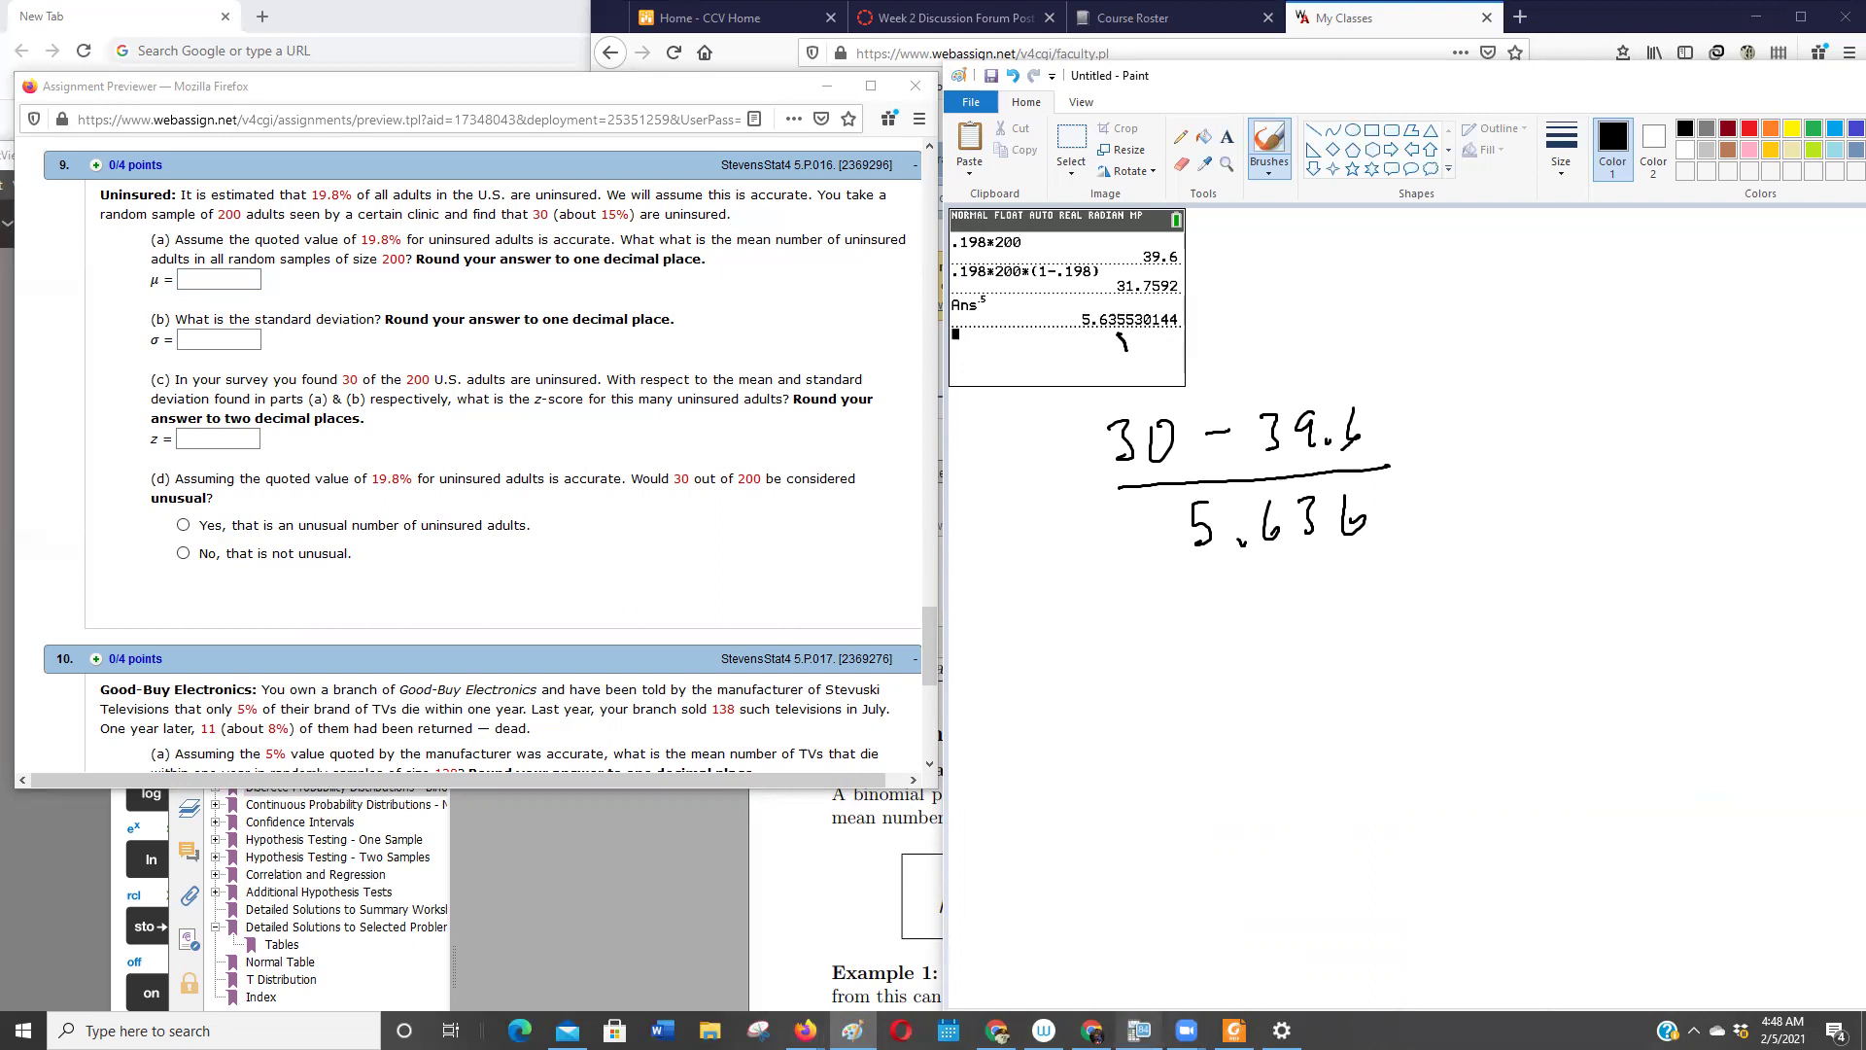
pyautogui.moveTo(1139, 1030)
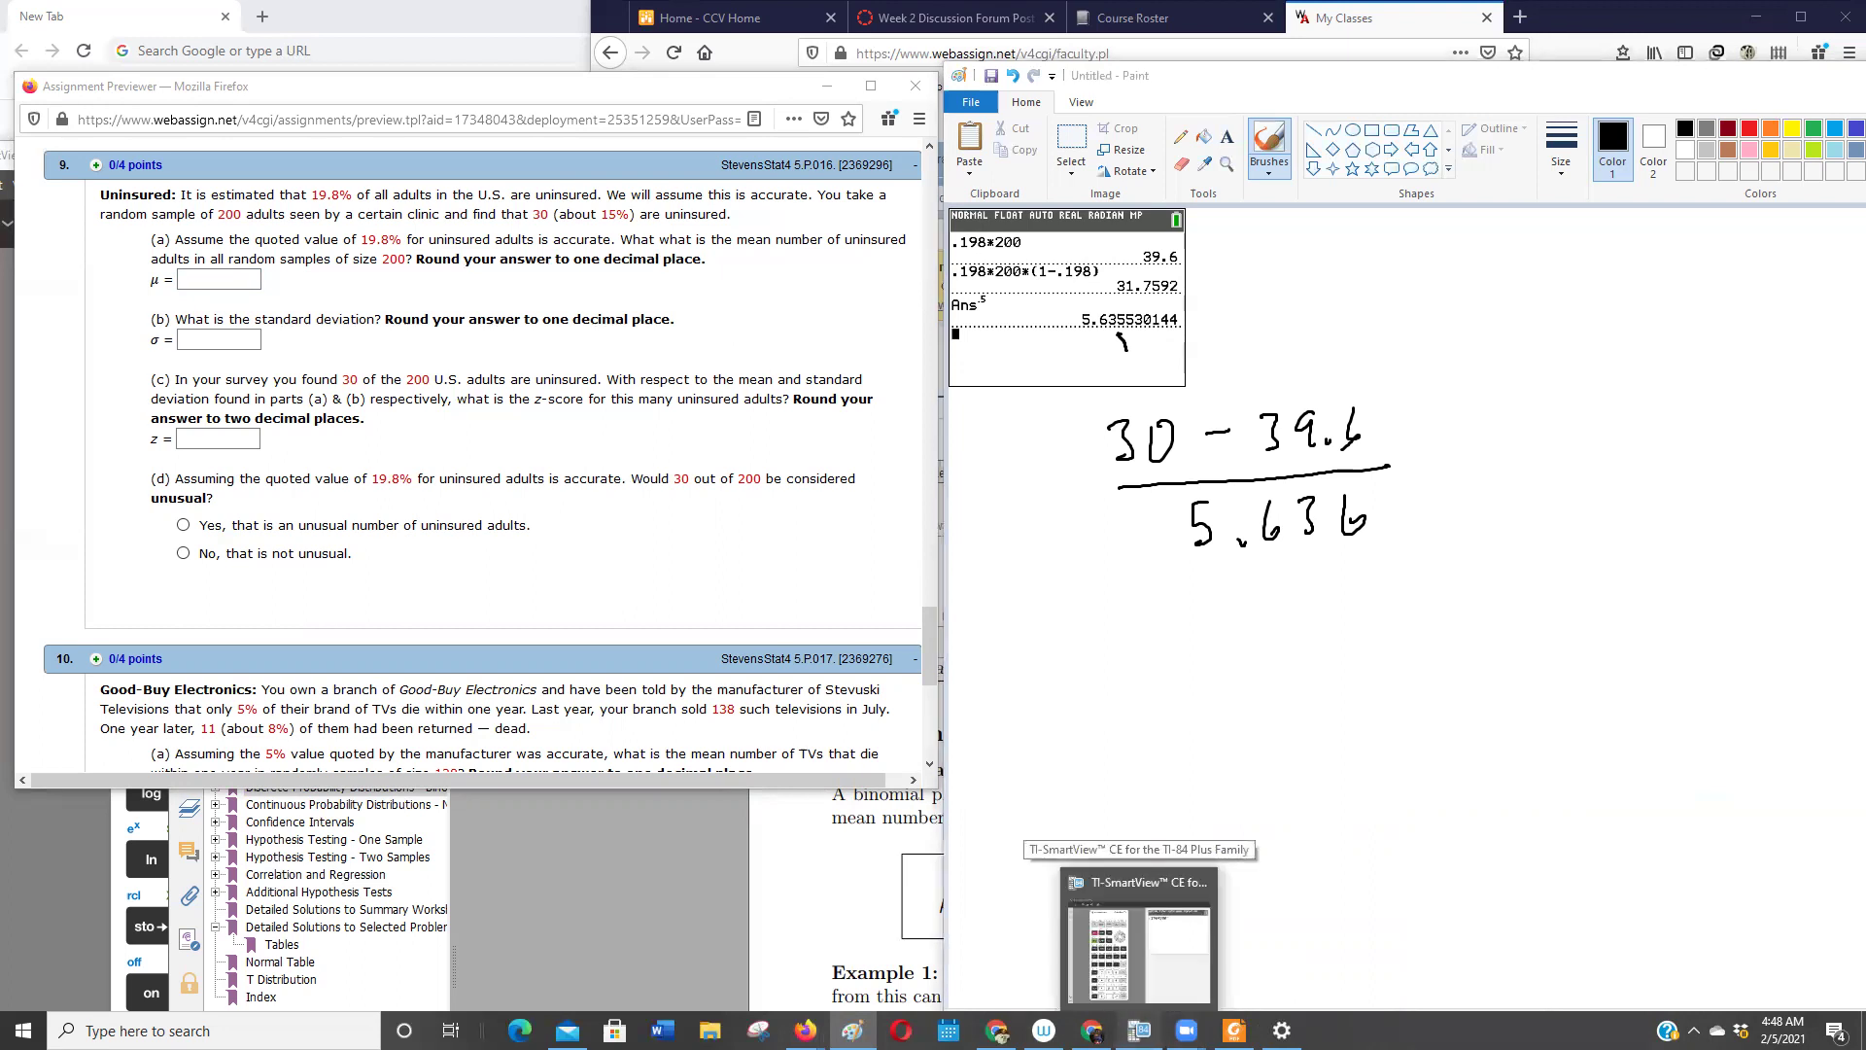
# - In the calculator emulator, clear the screen and compute 1 − .198 = 0.802
pyautogui.click(1139, 947)
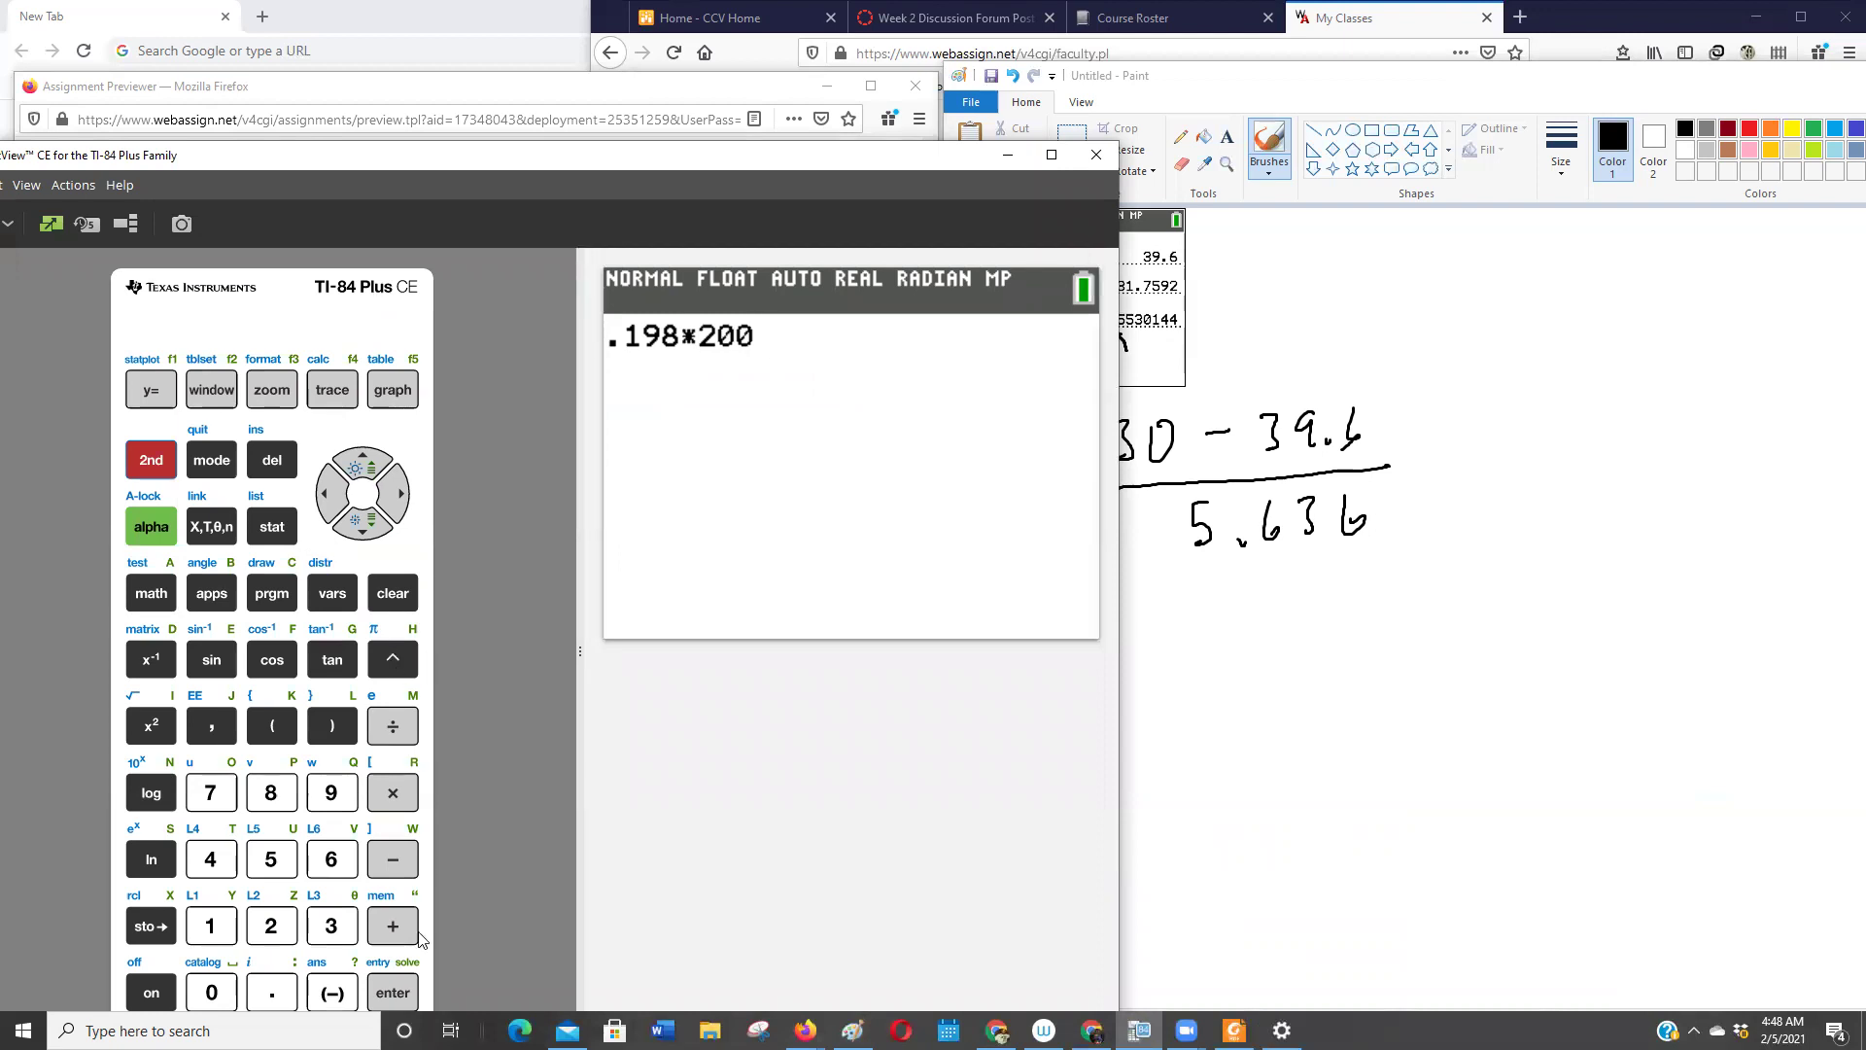
pyautogui.click(377, 601)
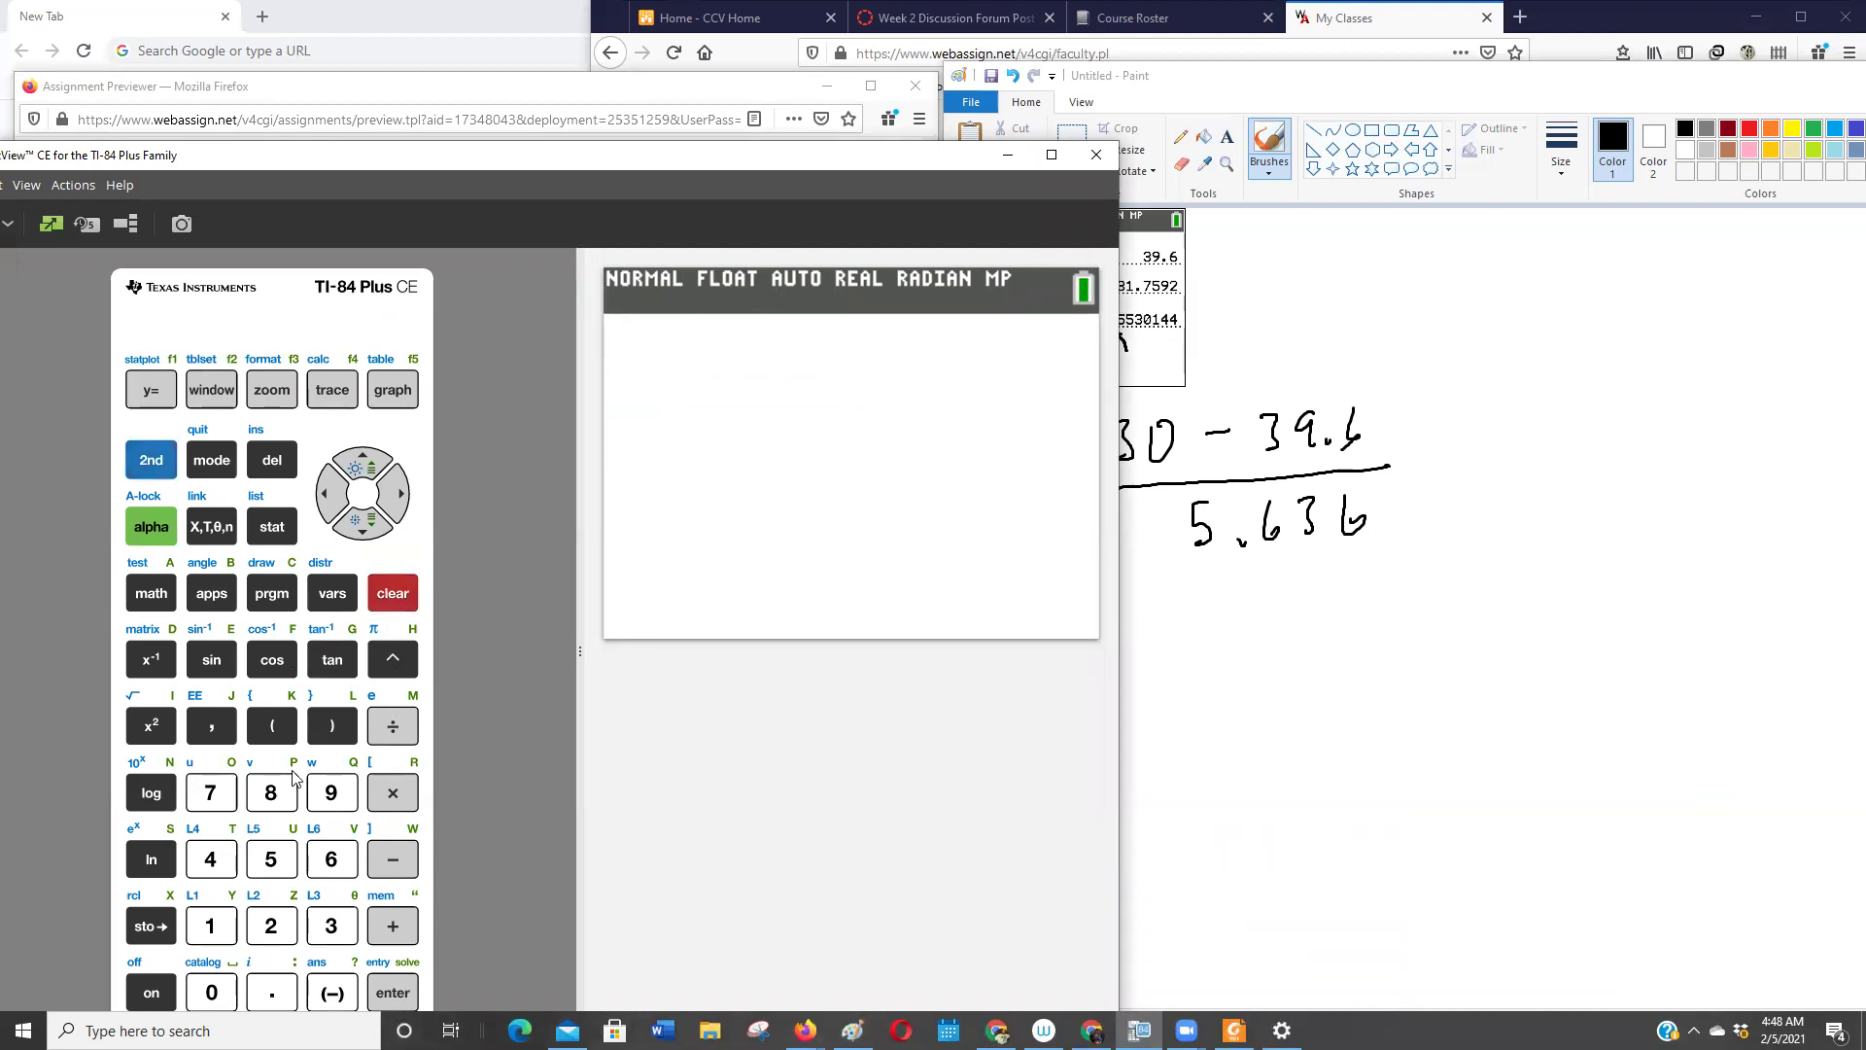
pyautogui.click(219, 931)
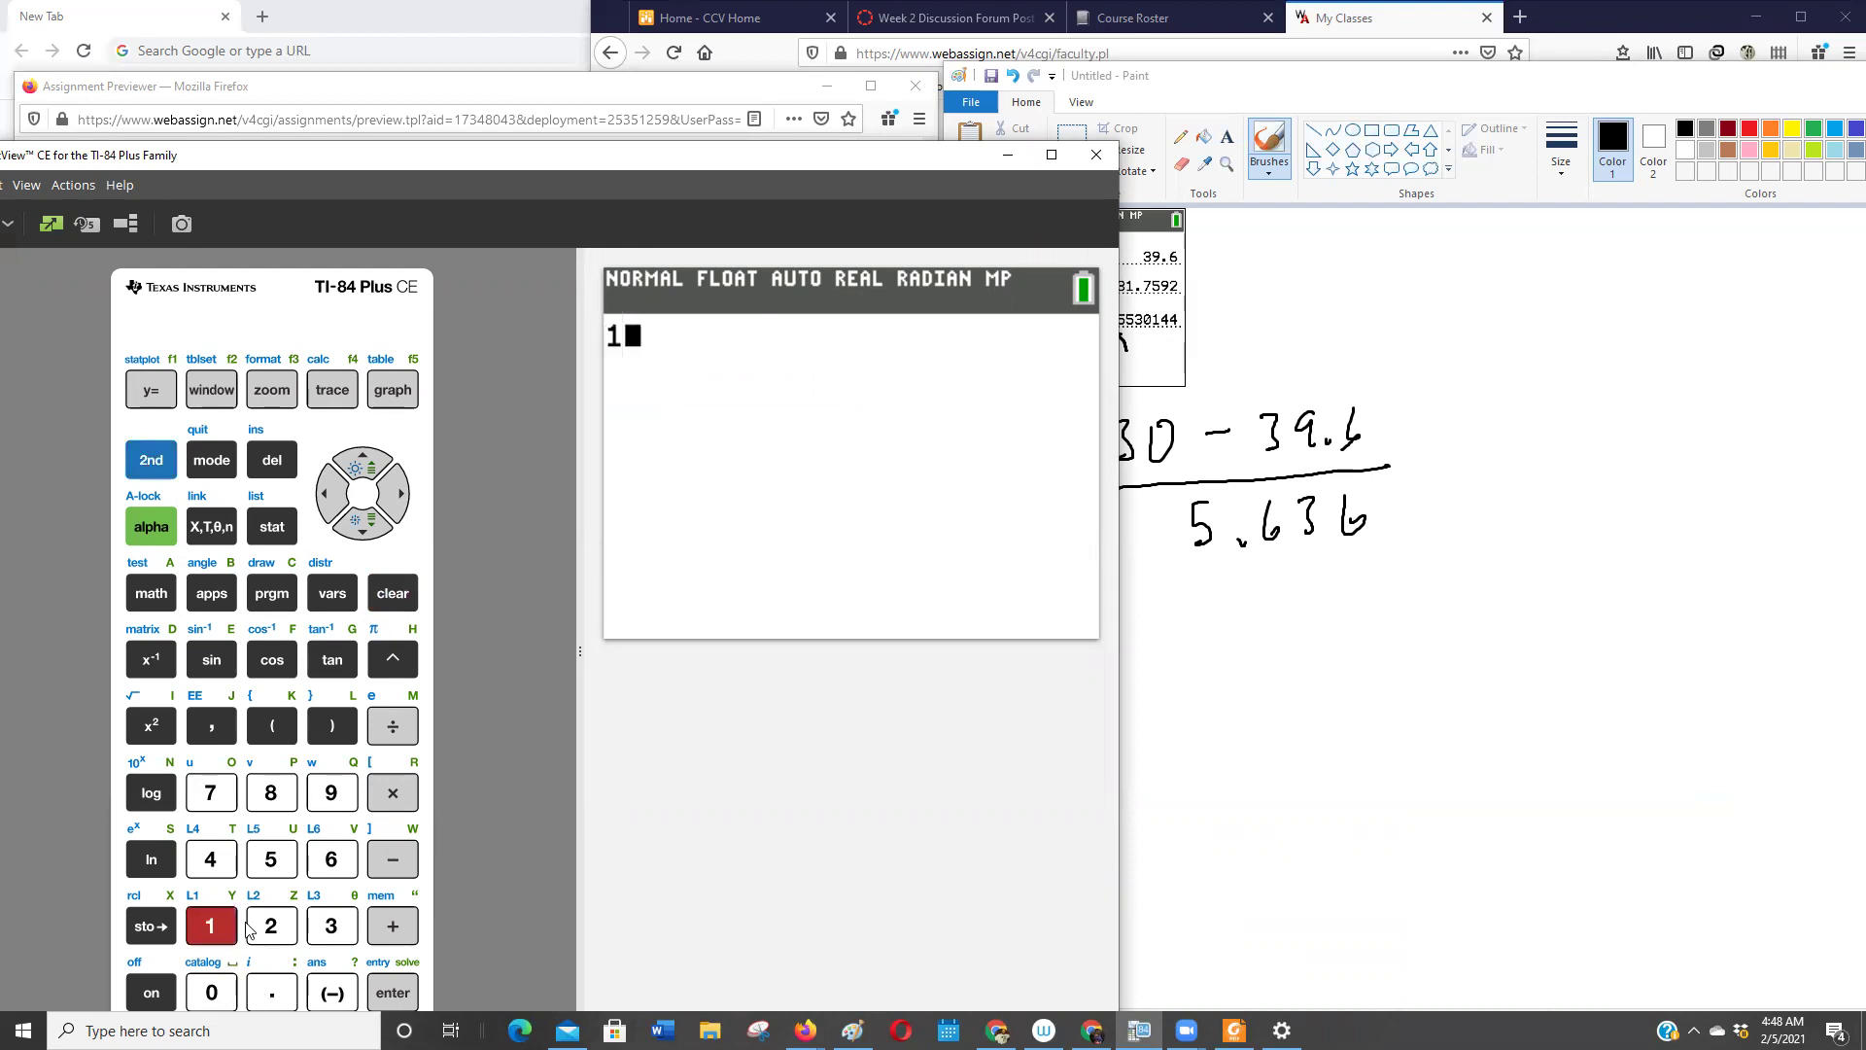
pyautogui.click(388, 859)
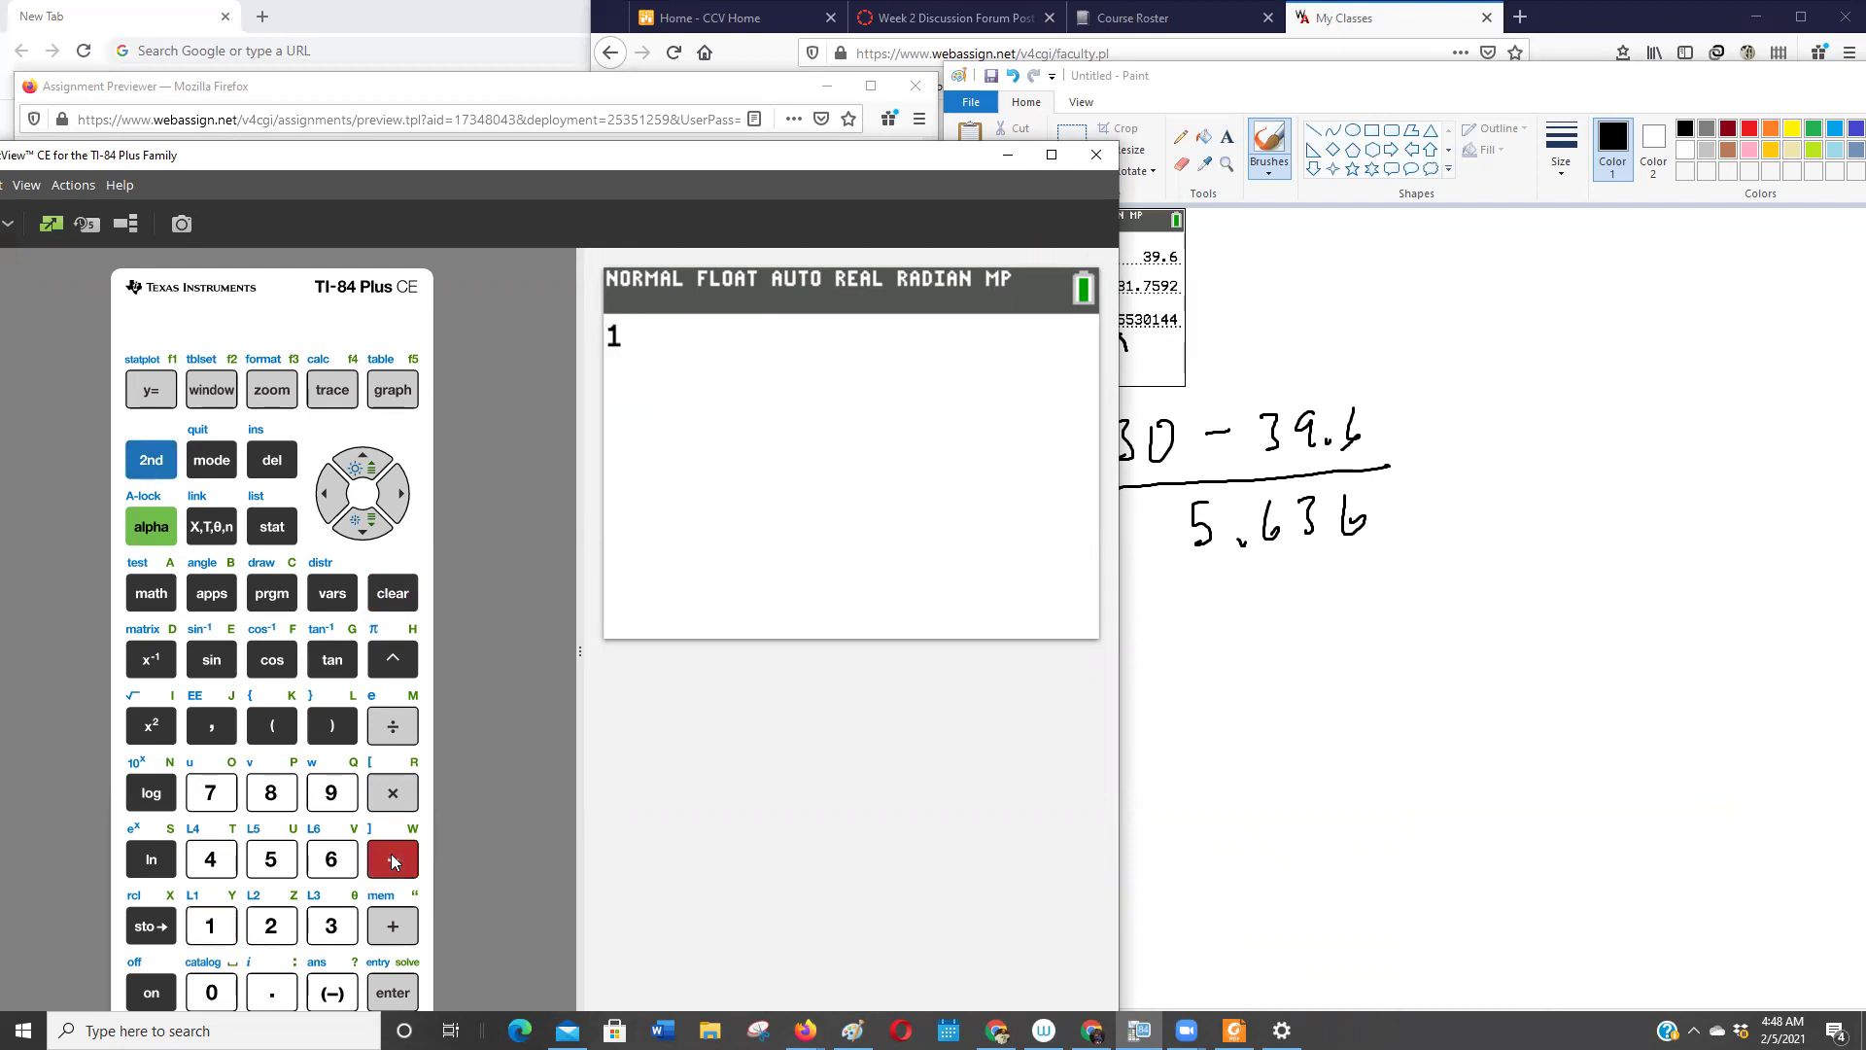
pyautogui.click(276, 994)
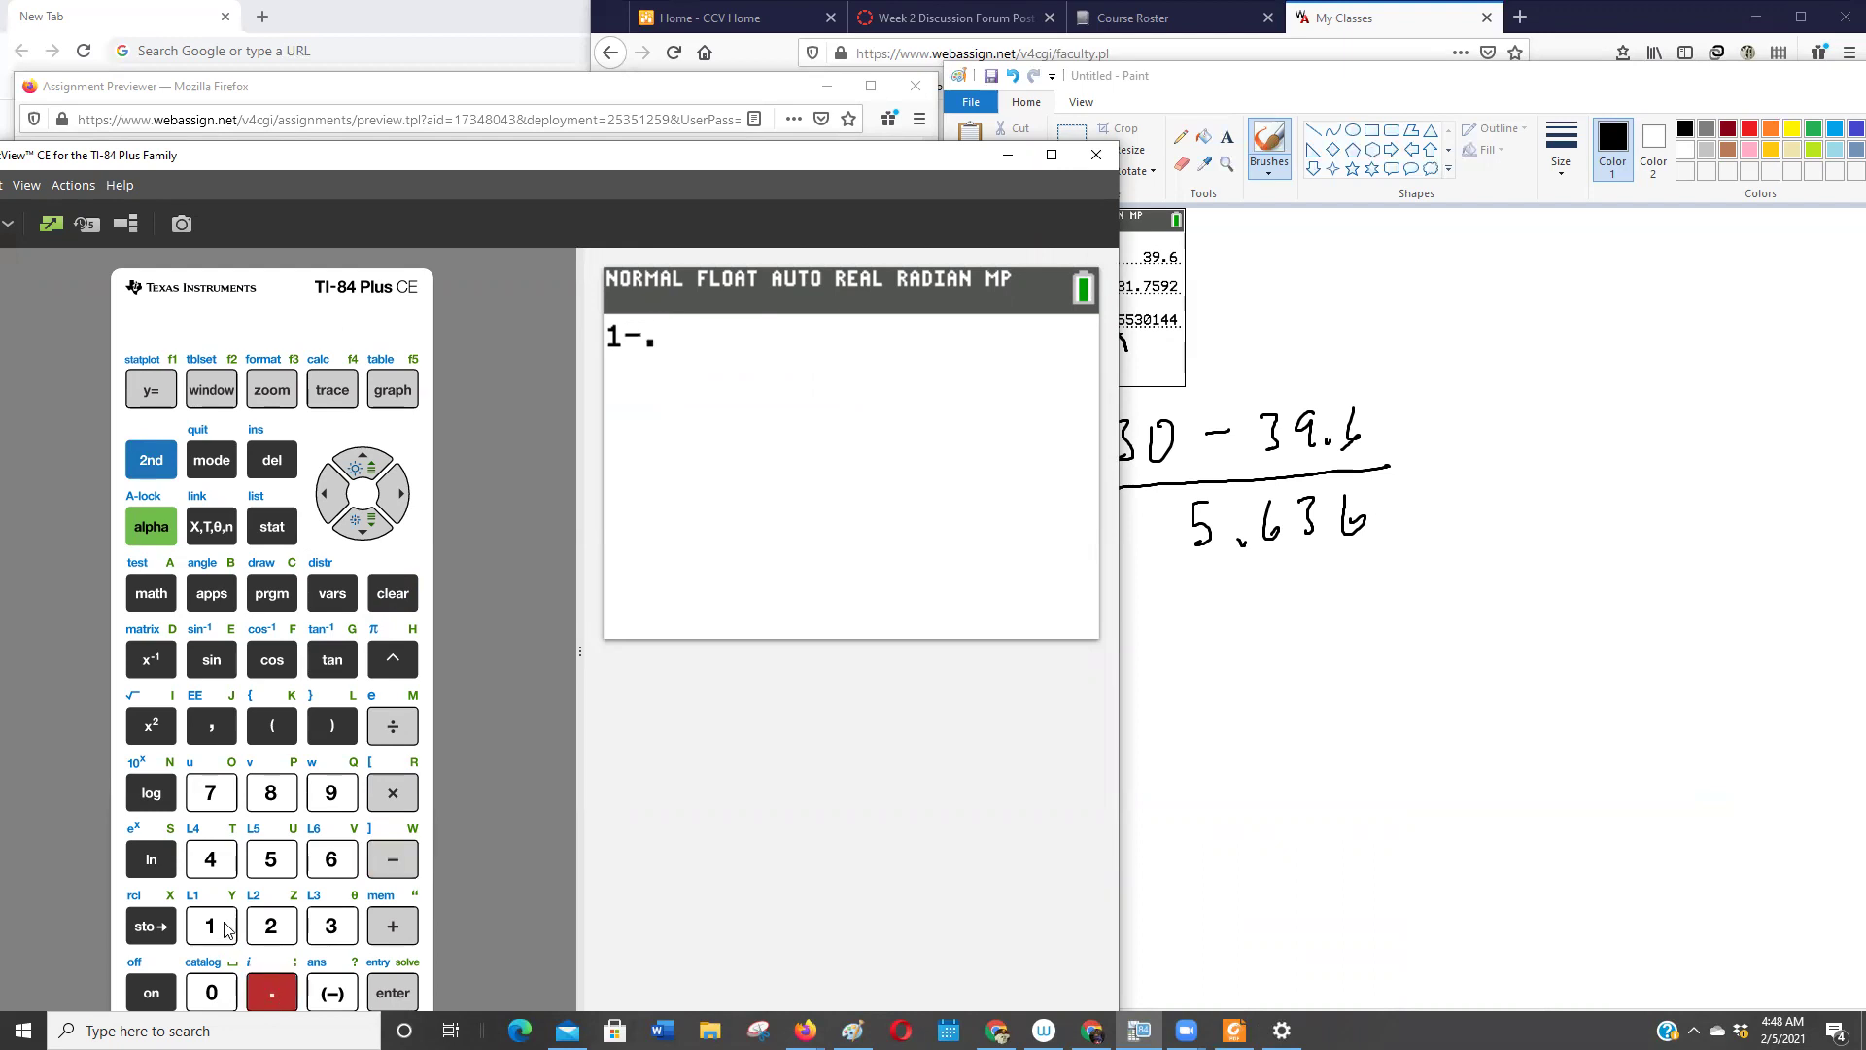
pyautogui.click(211, 925)
pyautogui.click(320, 805)
pyautogui.click(275, 799)
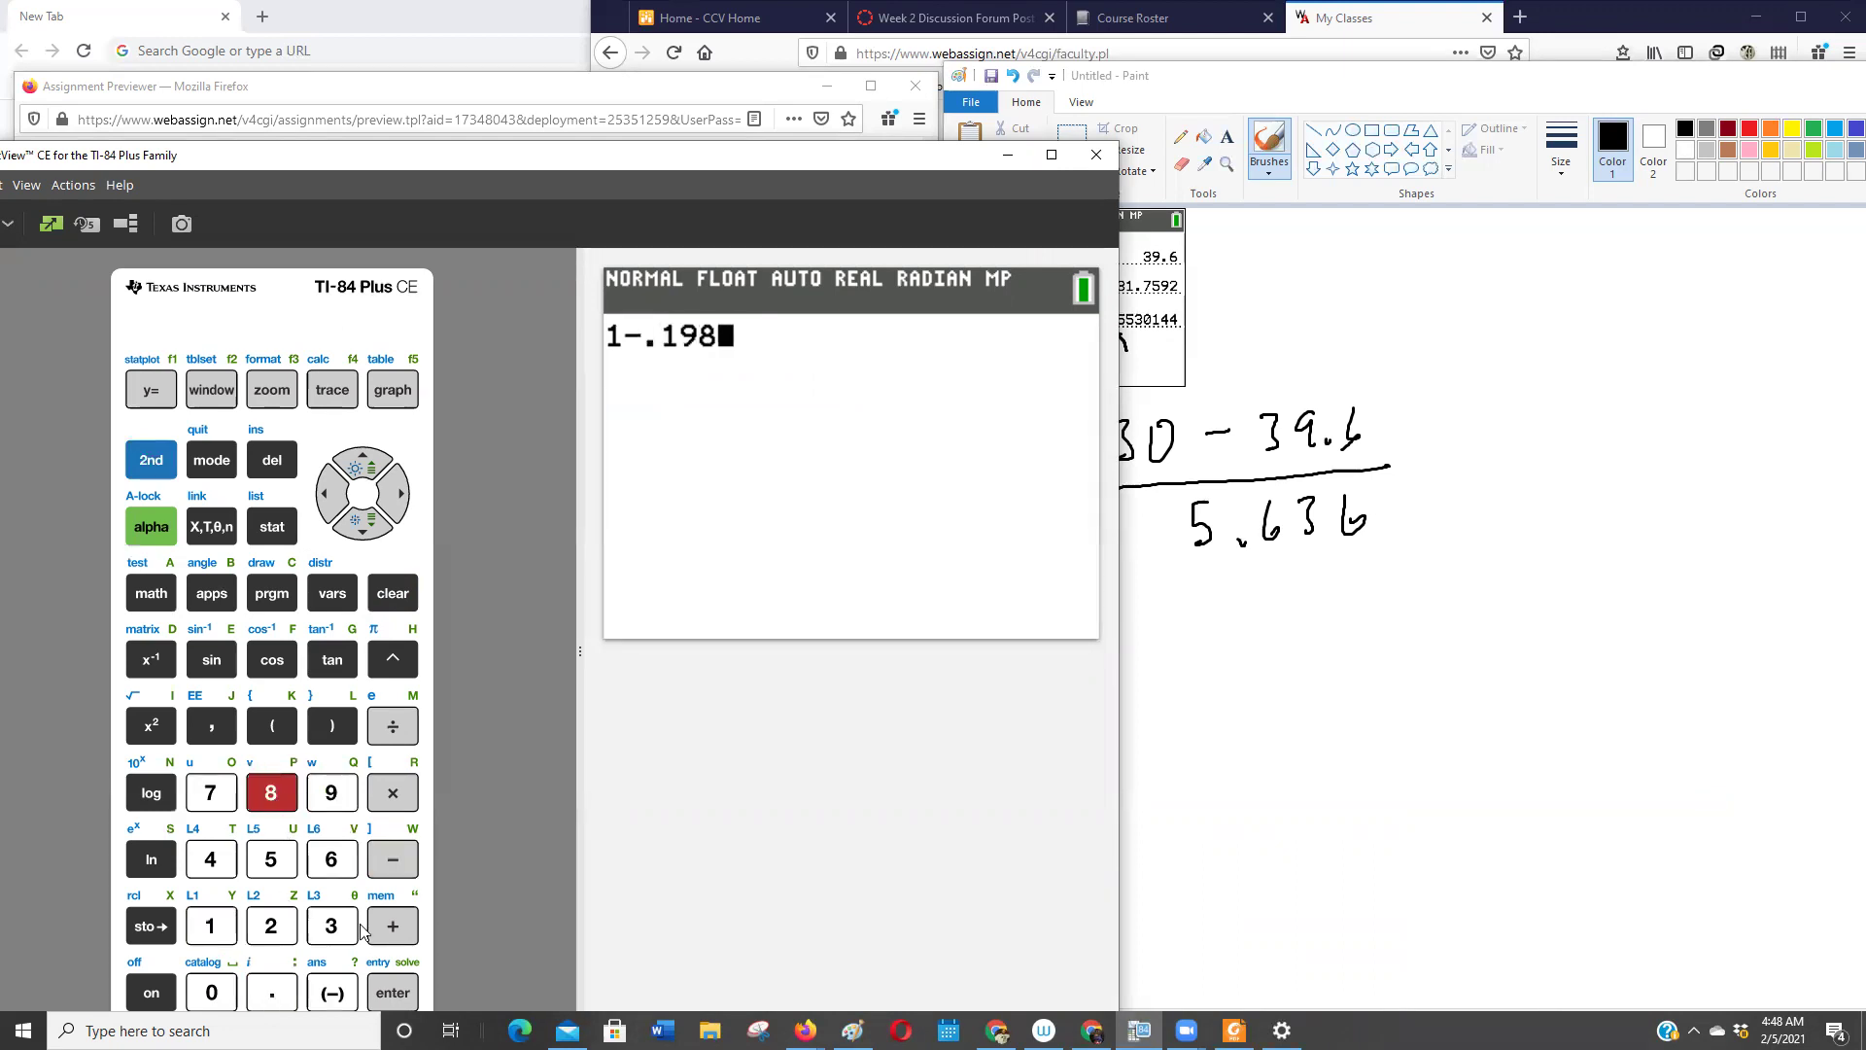
pyautogui.click(395, 995)
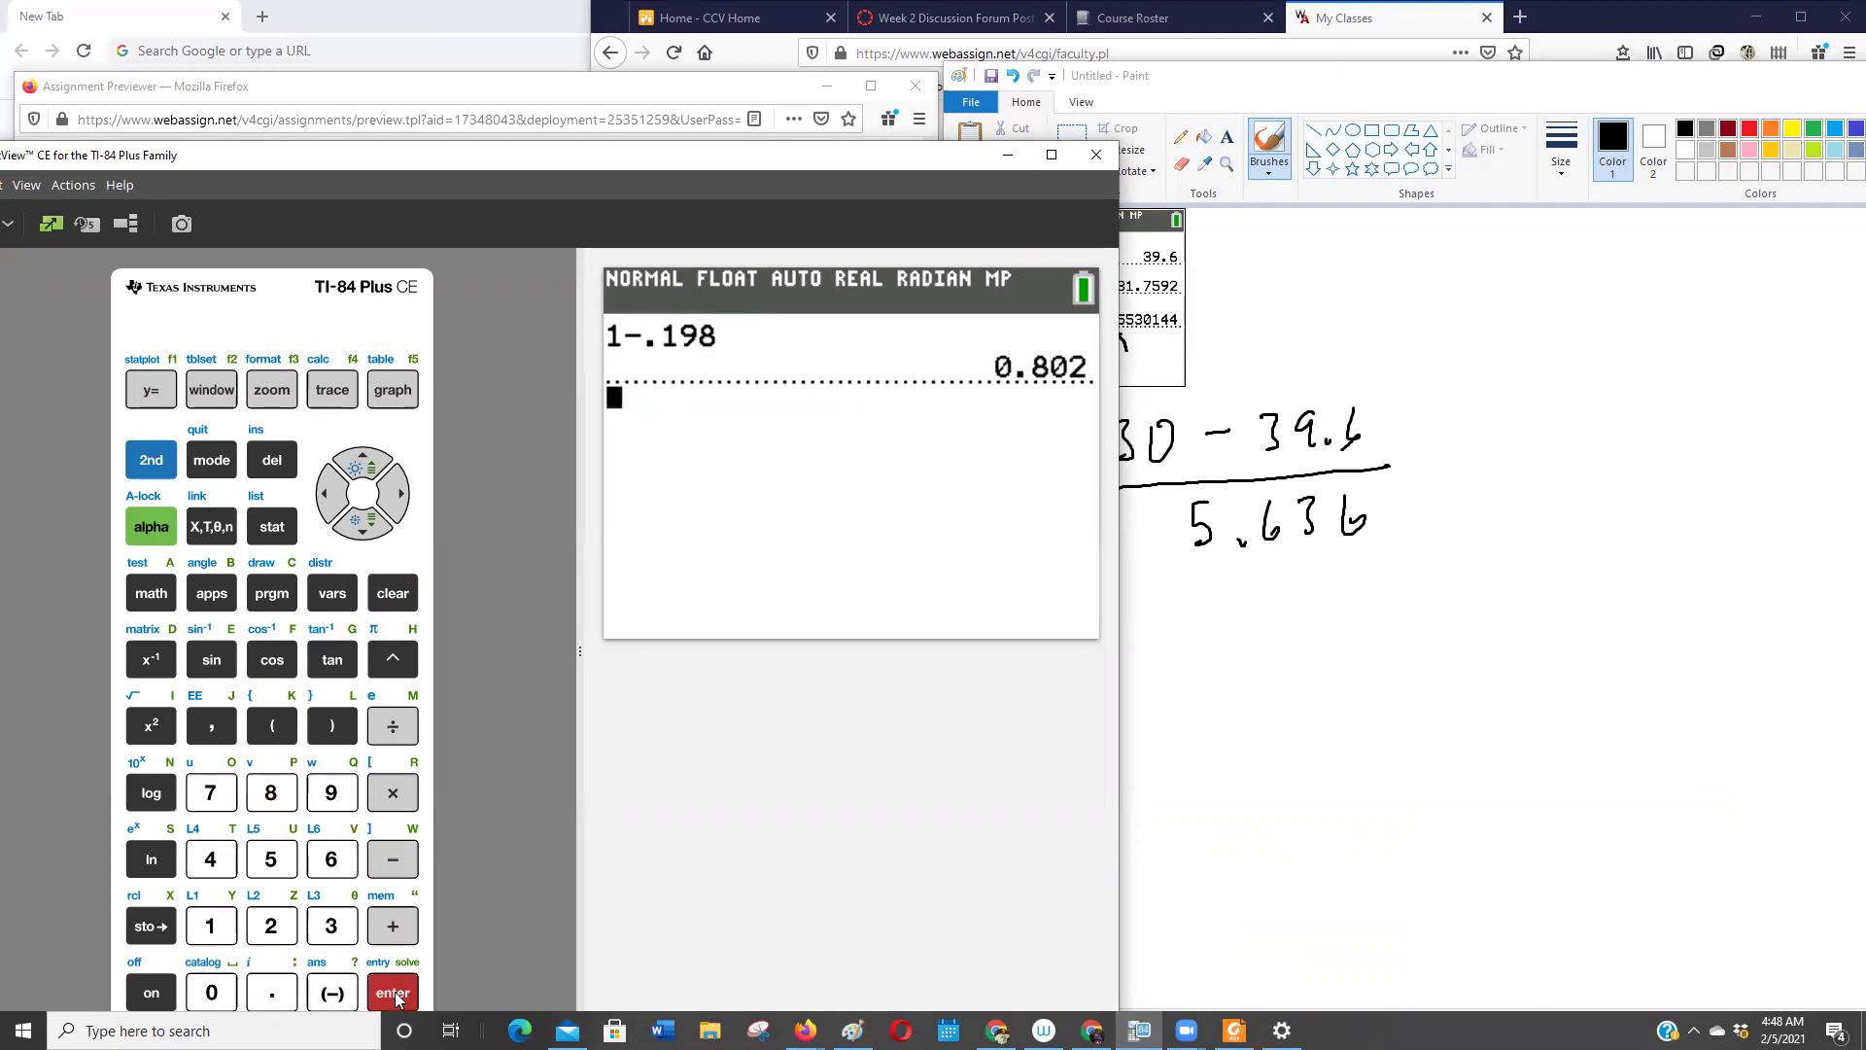
# - Multiply the answer by .198, then by 200, giving 31.7592
pyautogui.click(399, 797)
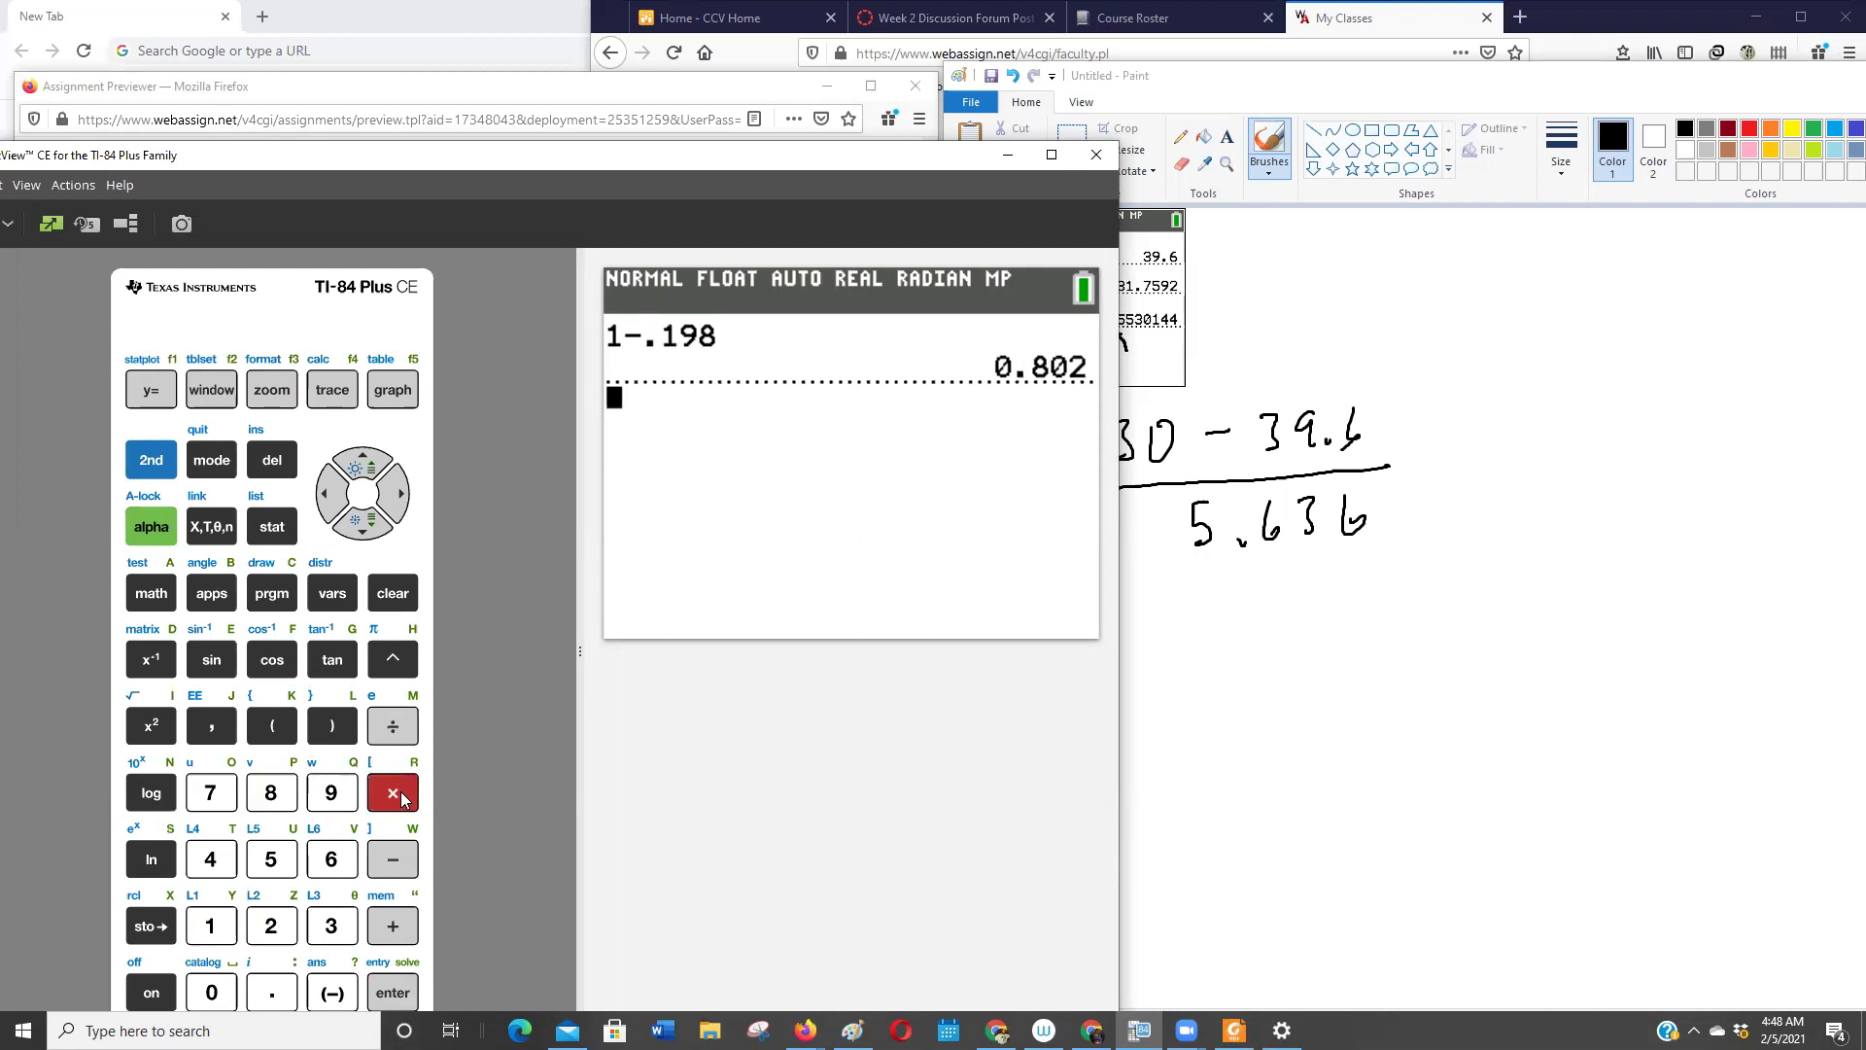
pyautogui.click(284, 996)
pyautogui.click(233, 937)
pyautogui.click(324, 801)
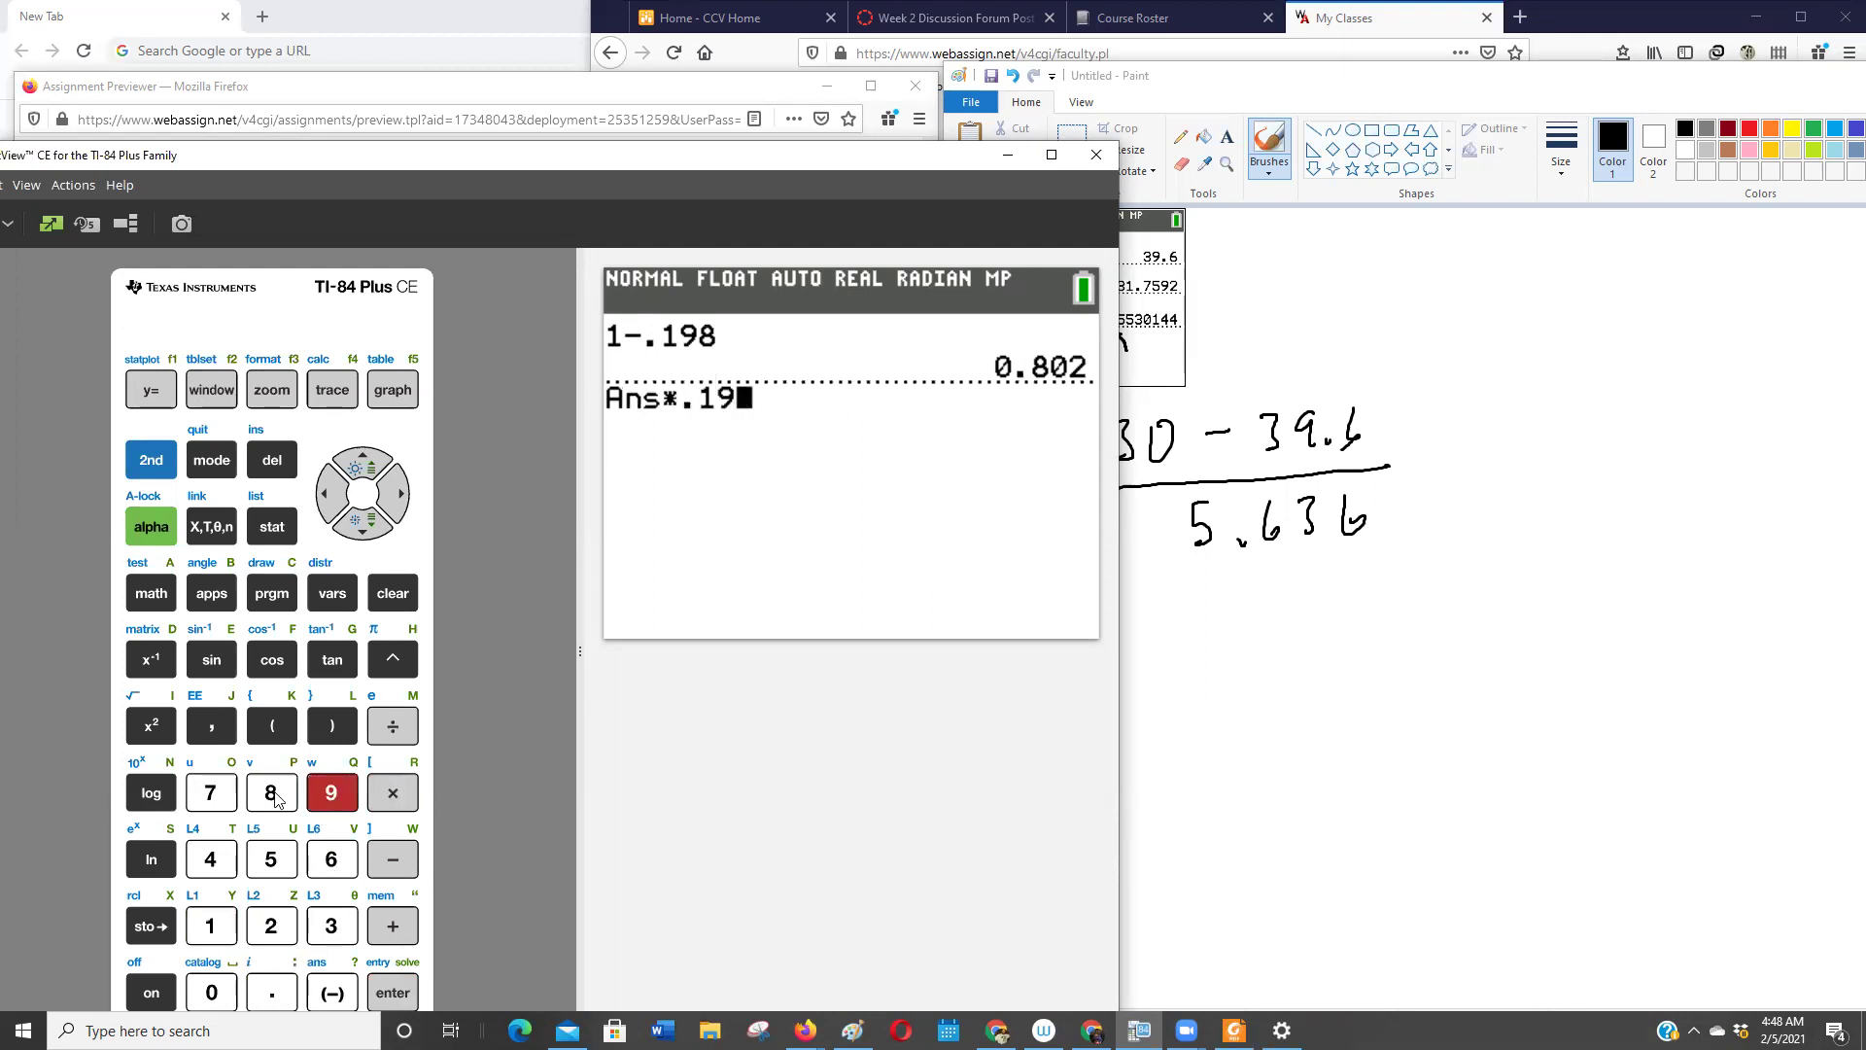
pyautogui.click(273, 797)
pyautogui.click(390, 992)
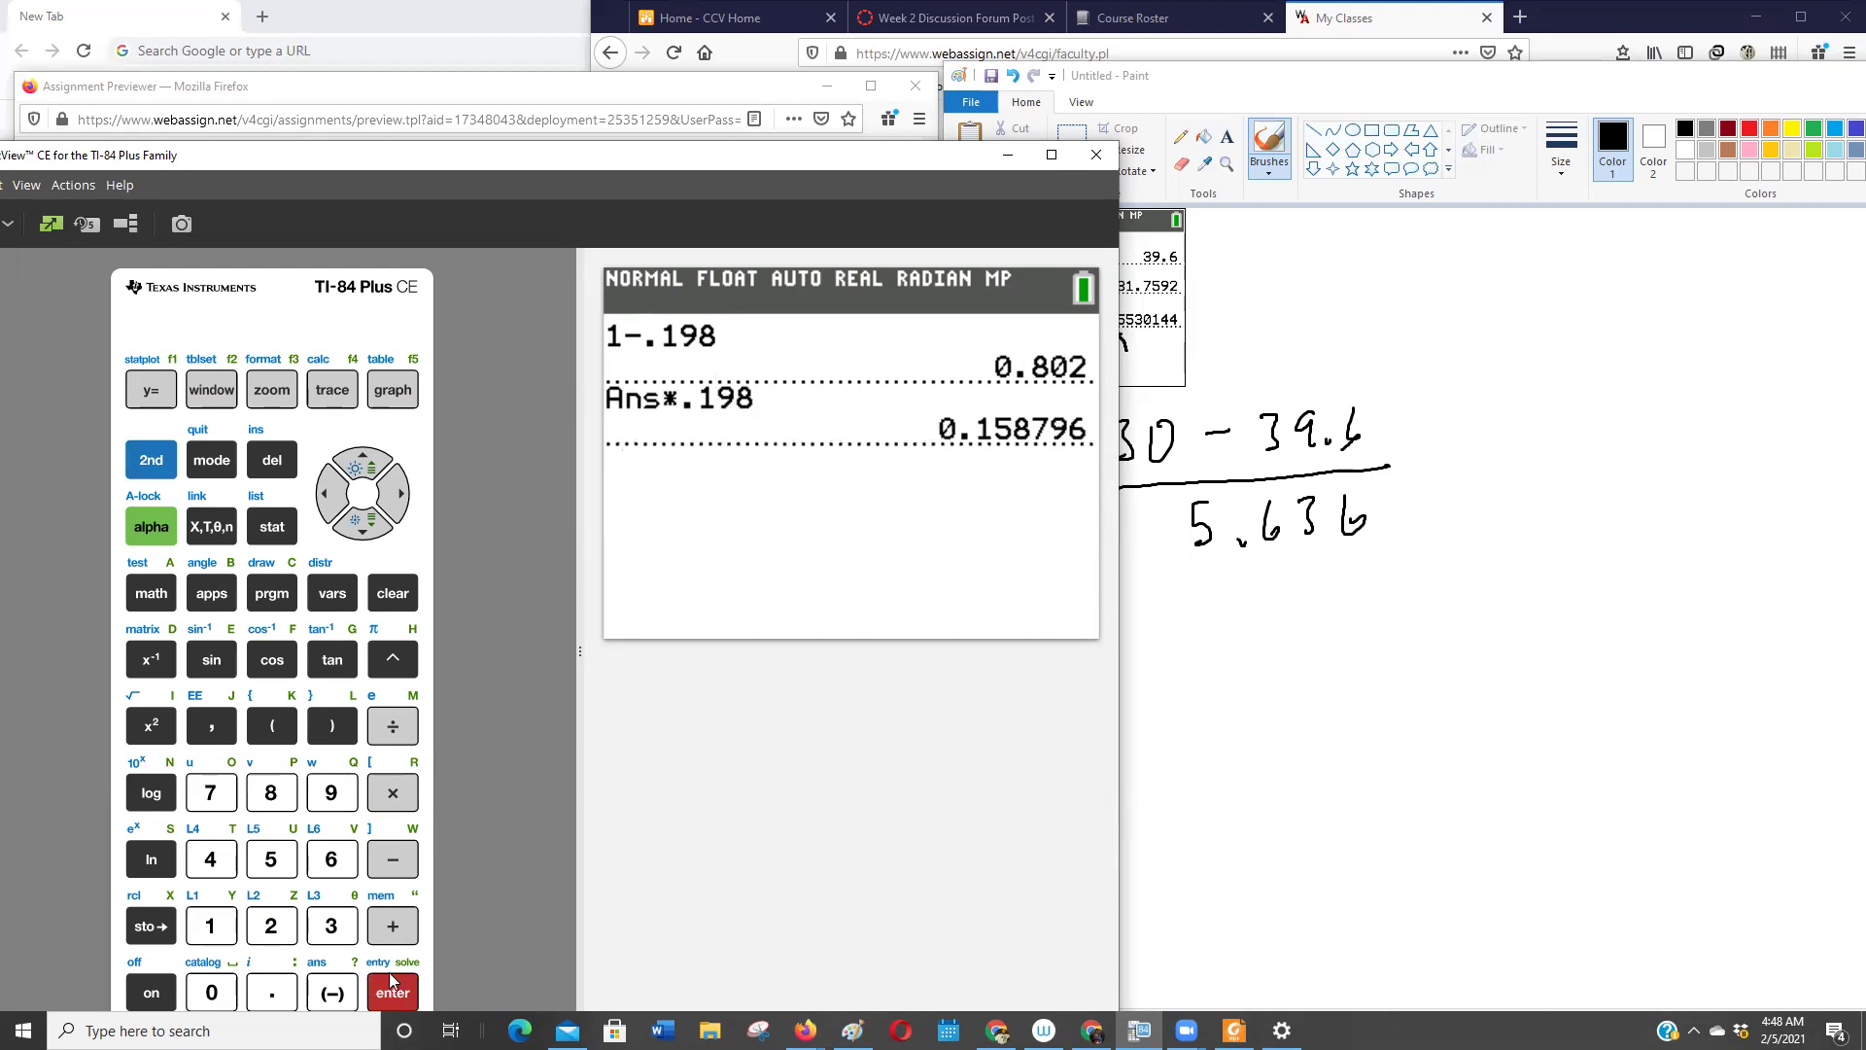
pyautogui.click(392, 795)
pyautogui.click(272, 931)
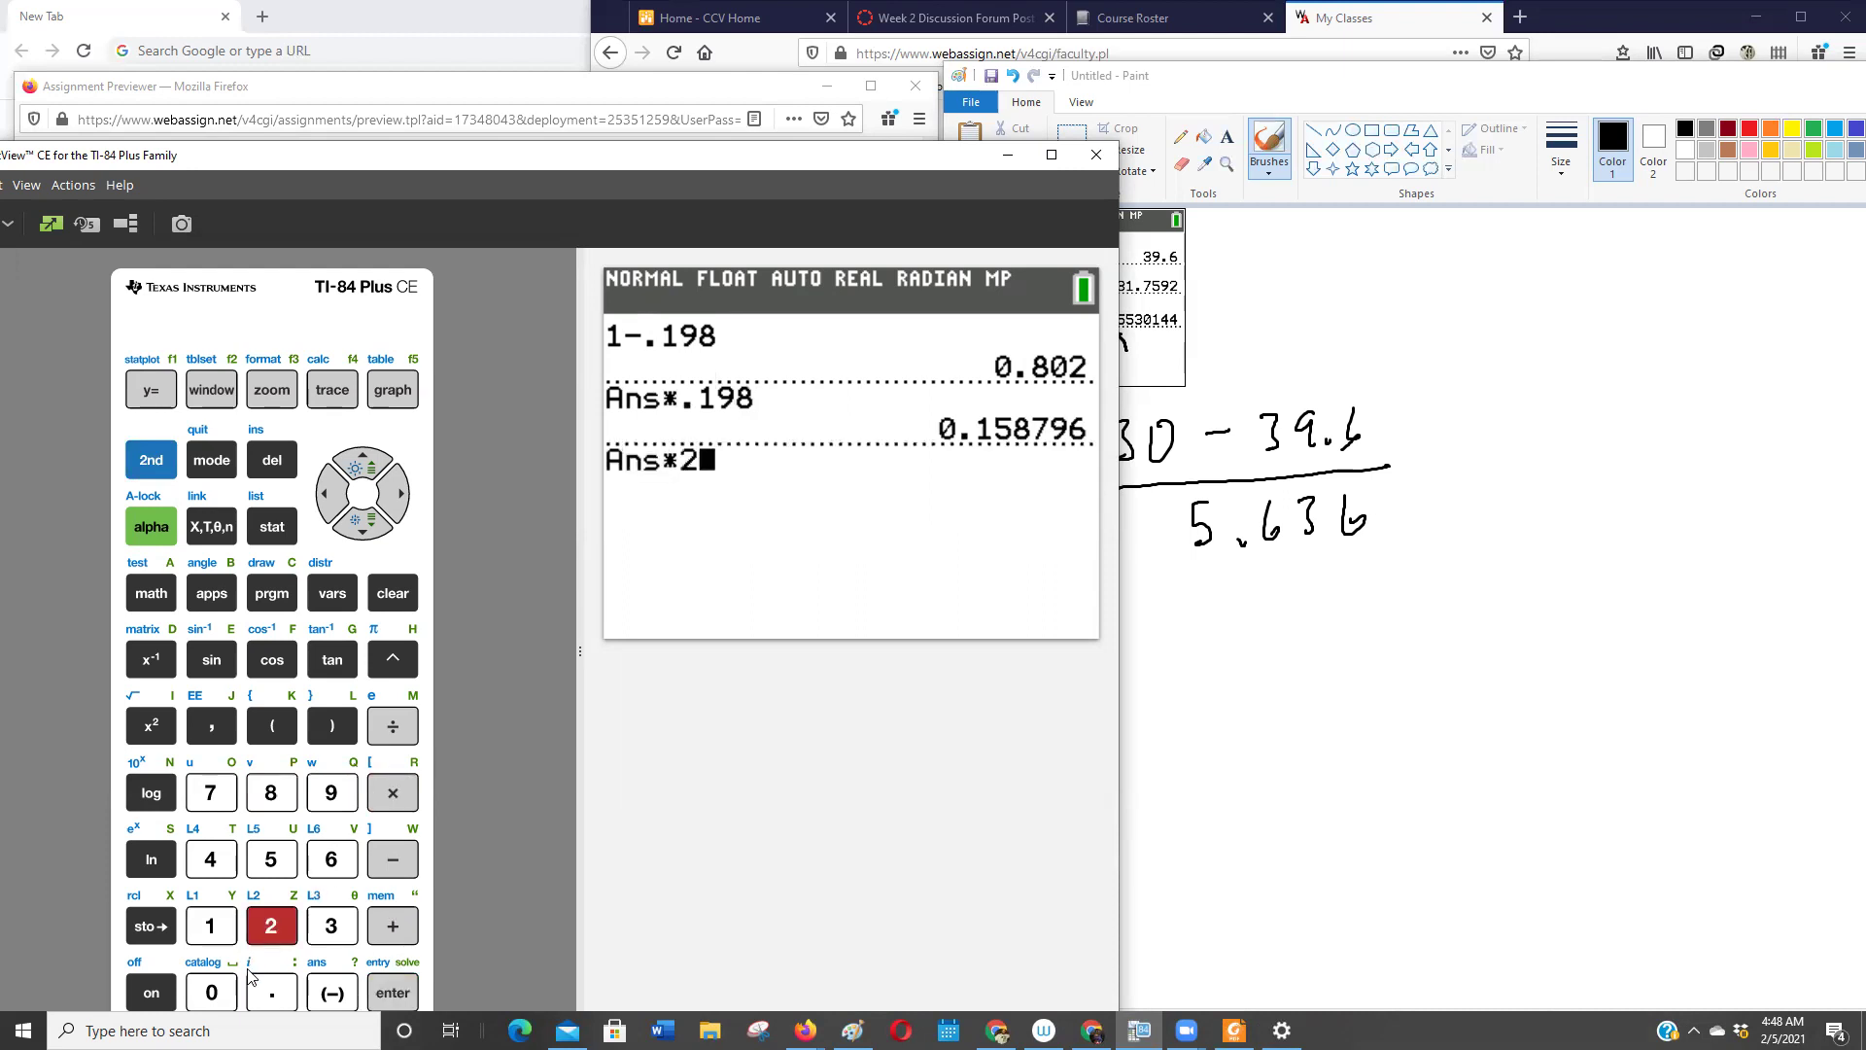
pyautogui.click(222, 995)
pyautogui.click(222, 996)
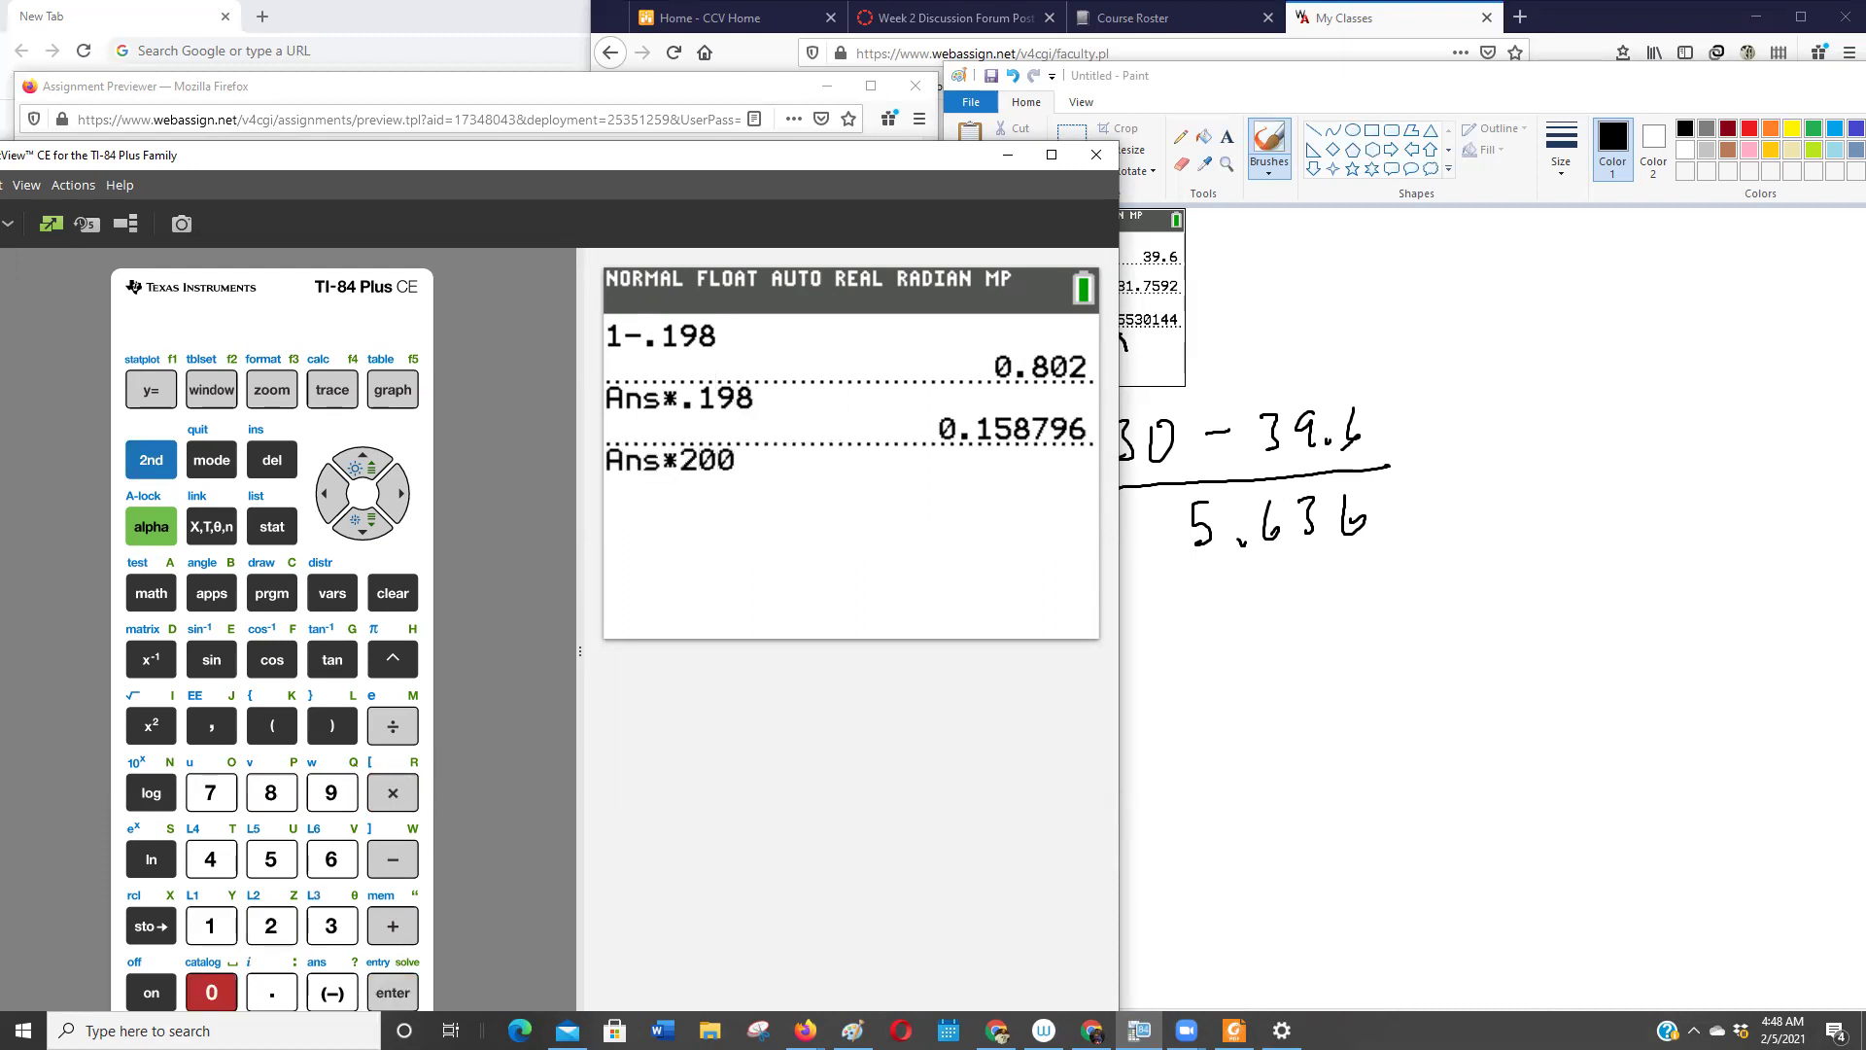
pyautogui.click(393, 993)
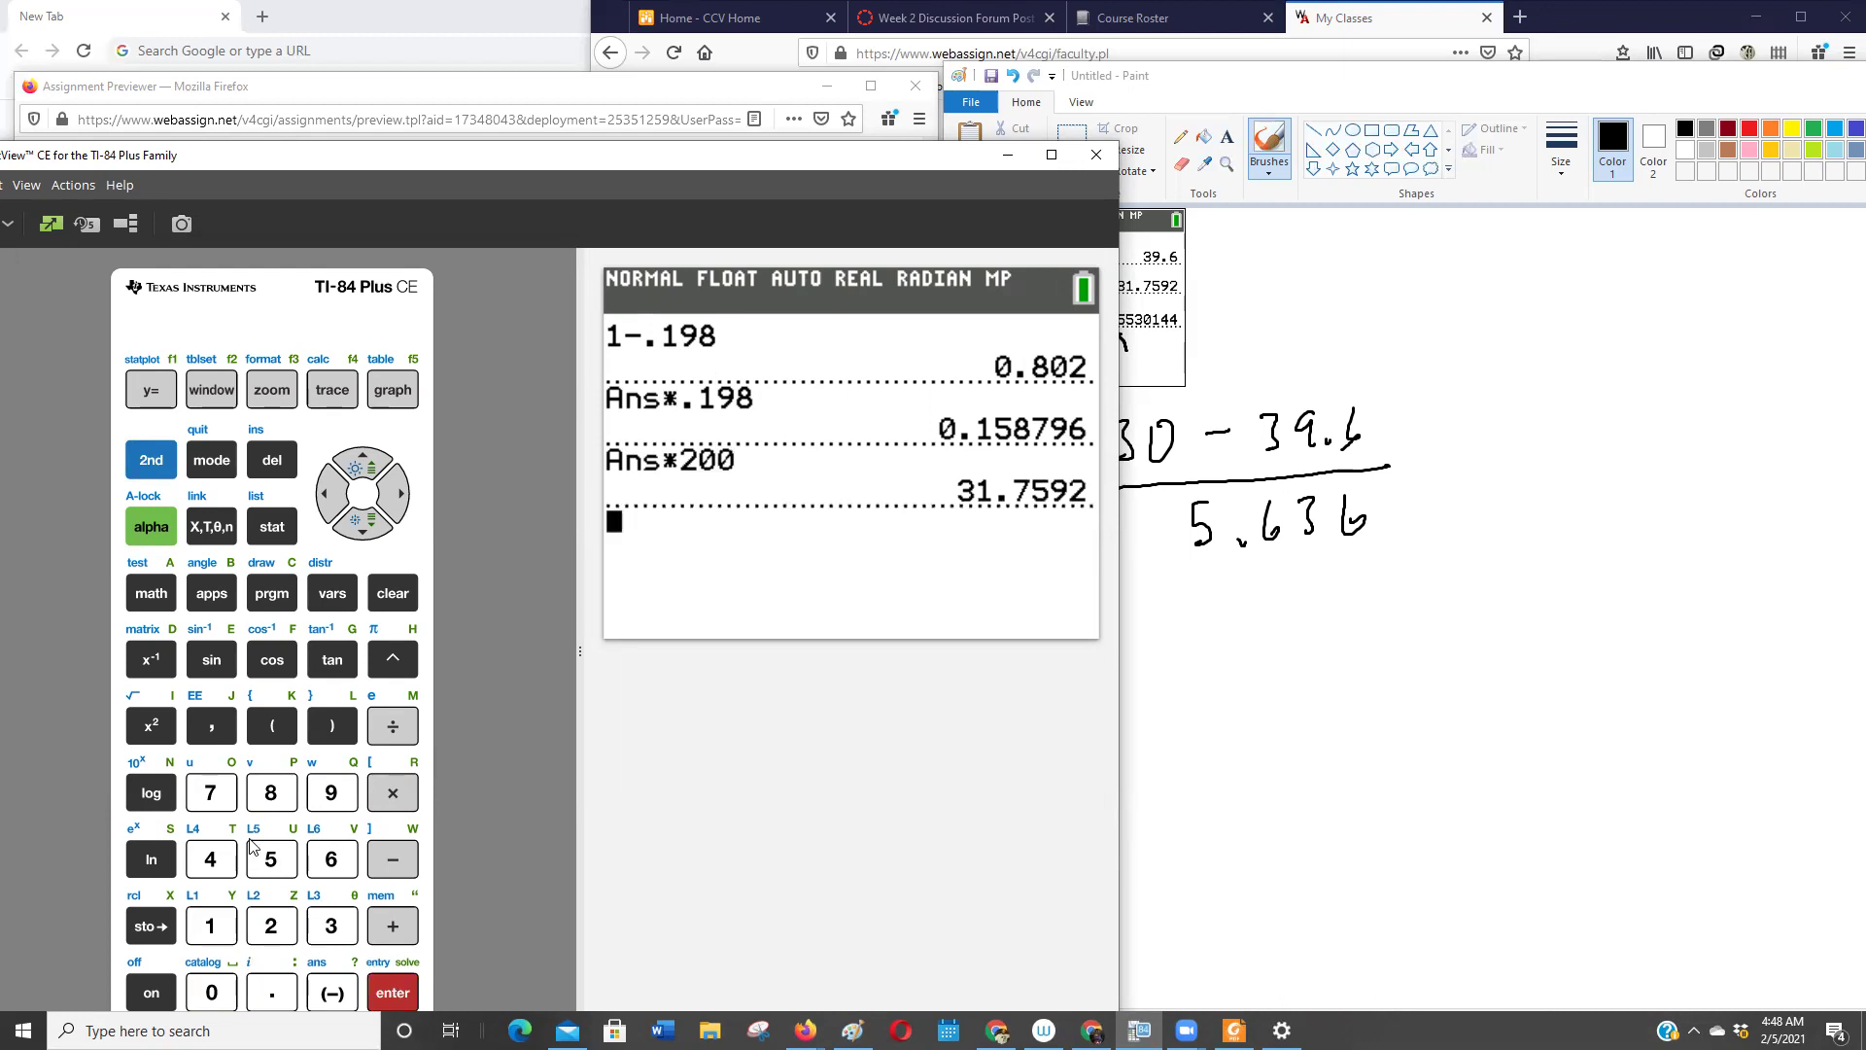
# - Take the square root of 31.7592 from history, giving 5.635530144
pyautogui.click(148, 460)
pyautogui.click(151, 725)
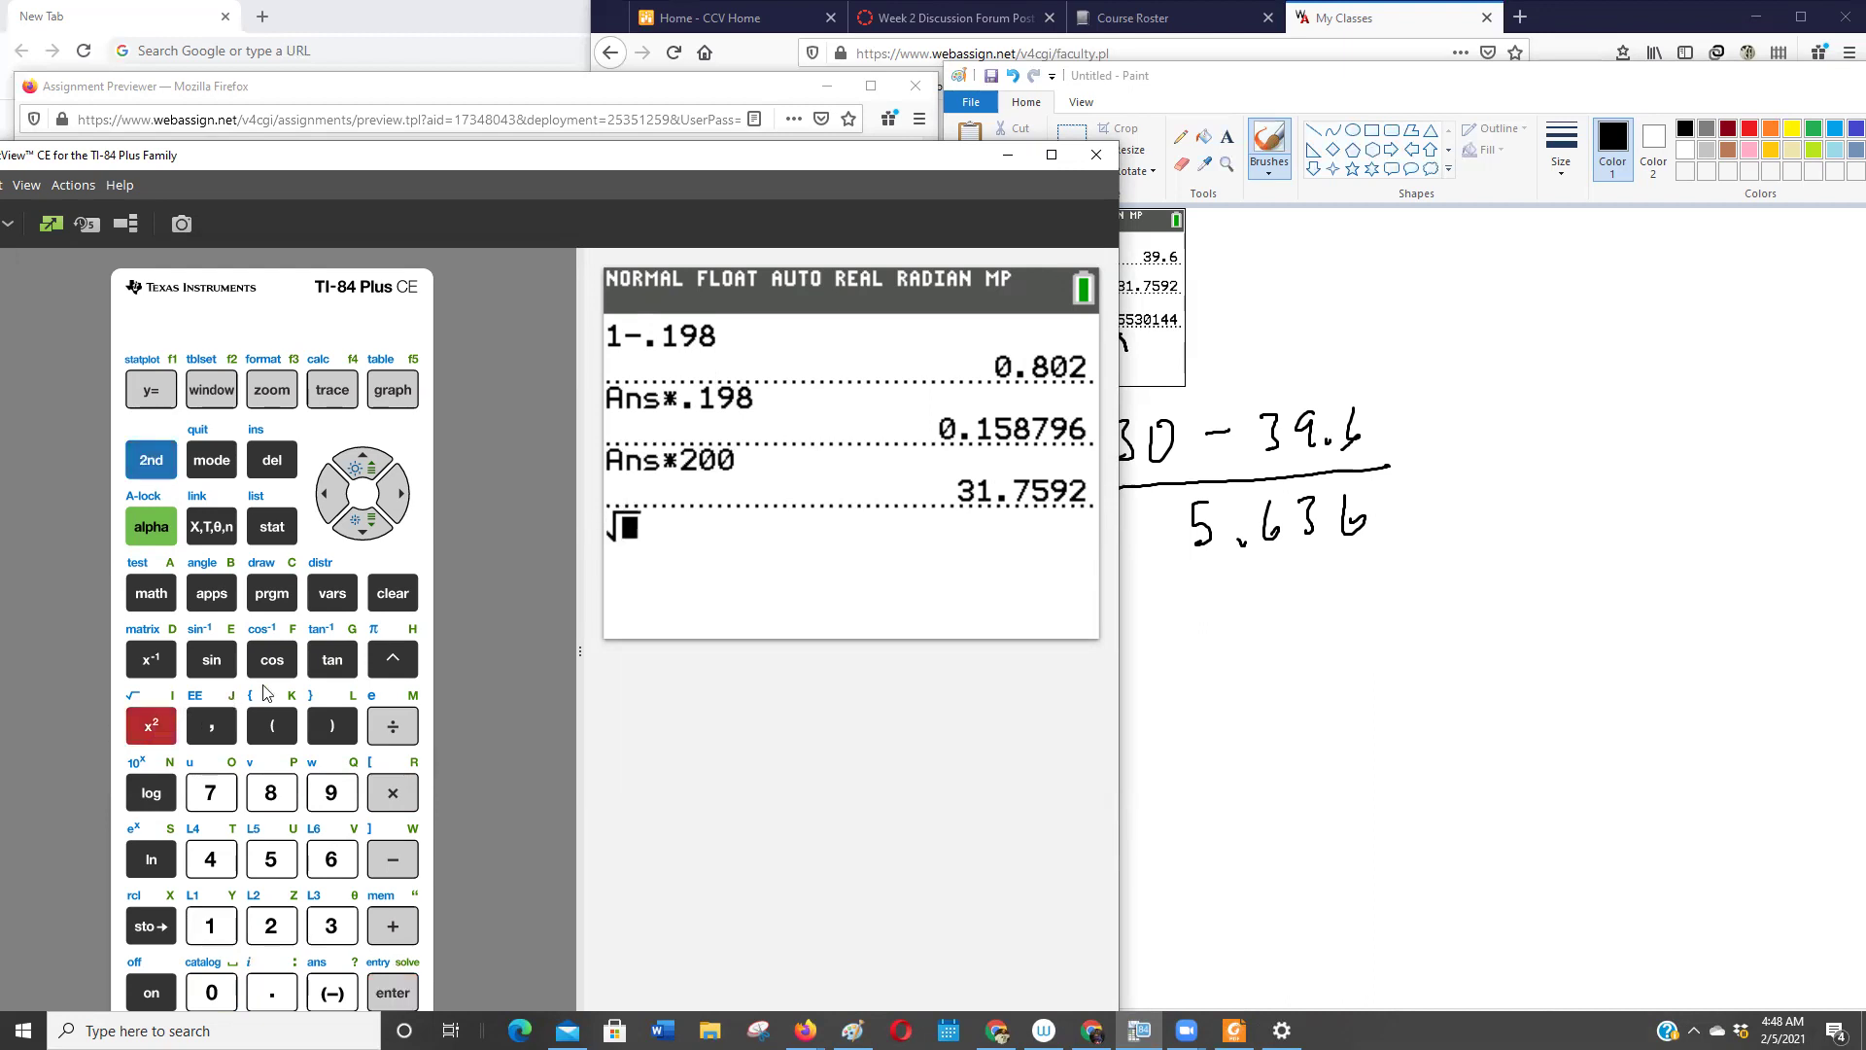
pyautogui.click(358, 459)
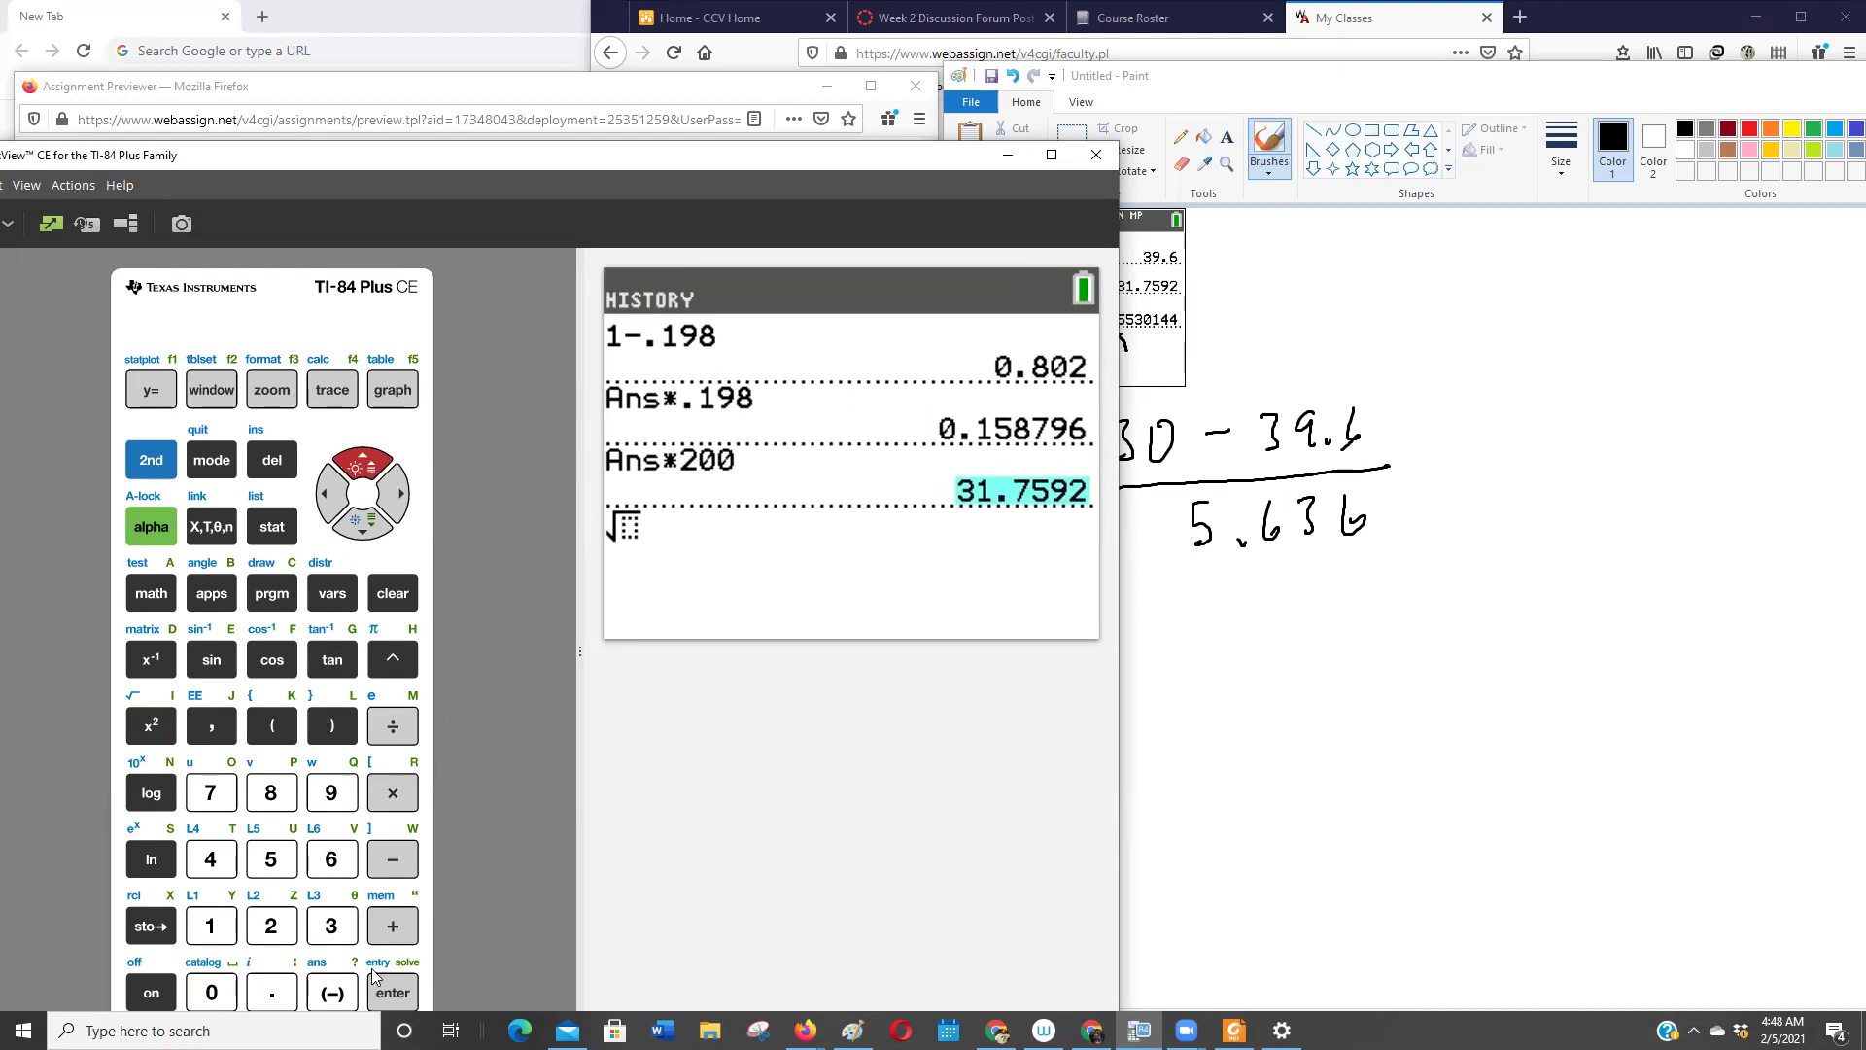
pyautogui.click(393, 994)
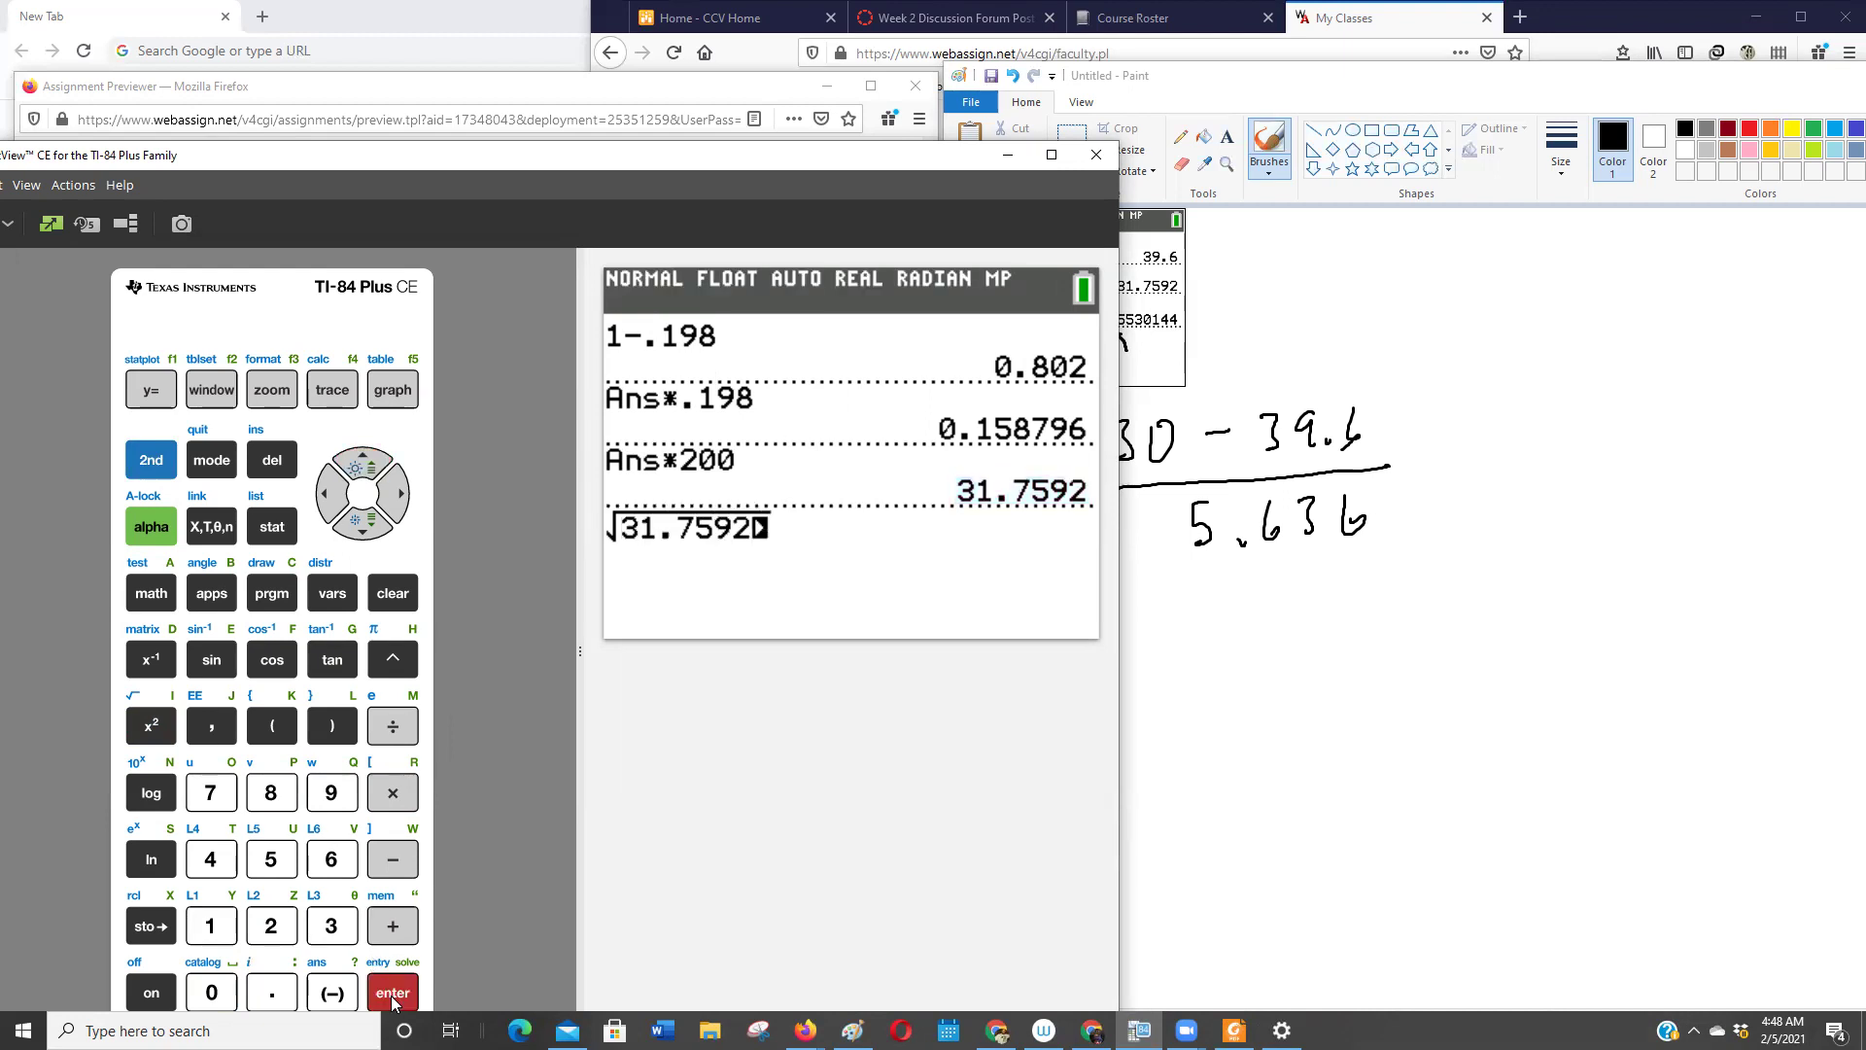
pyautogui.click(393, 994)
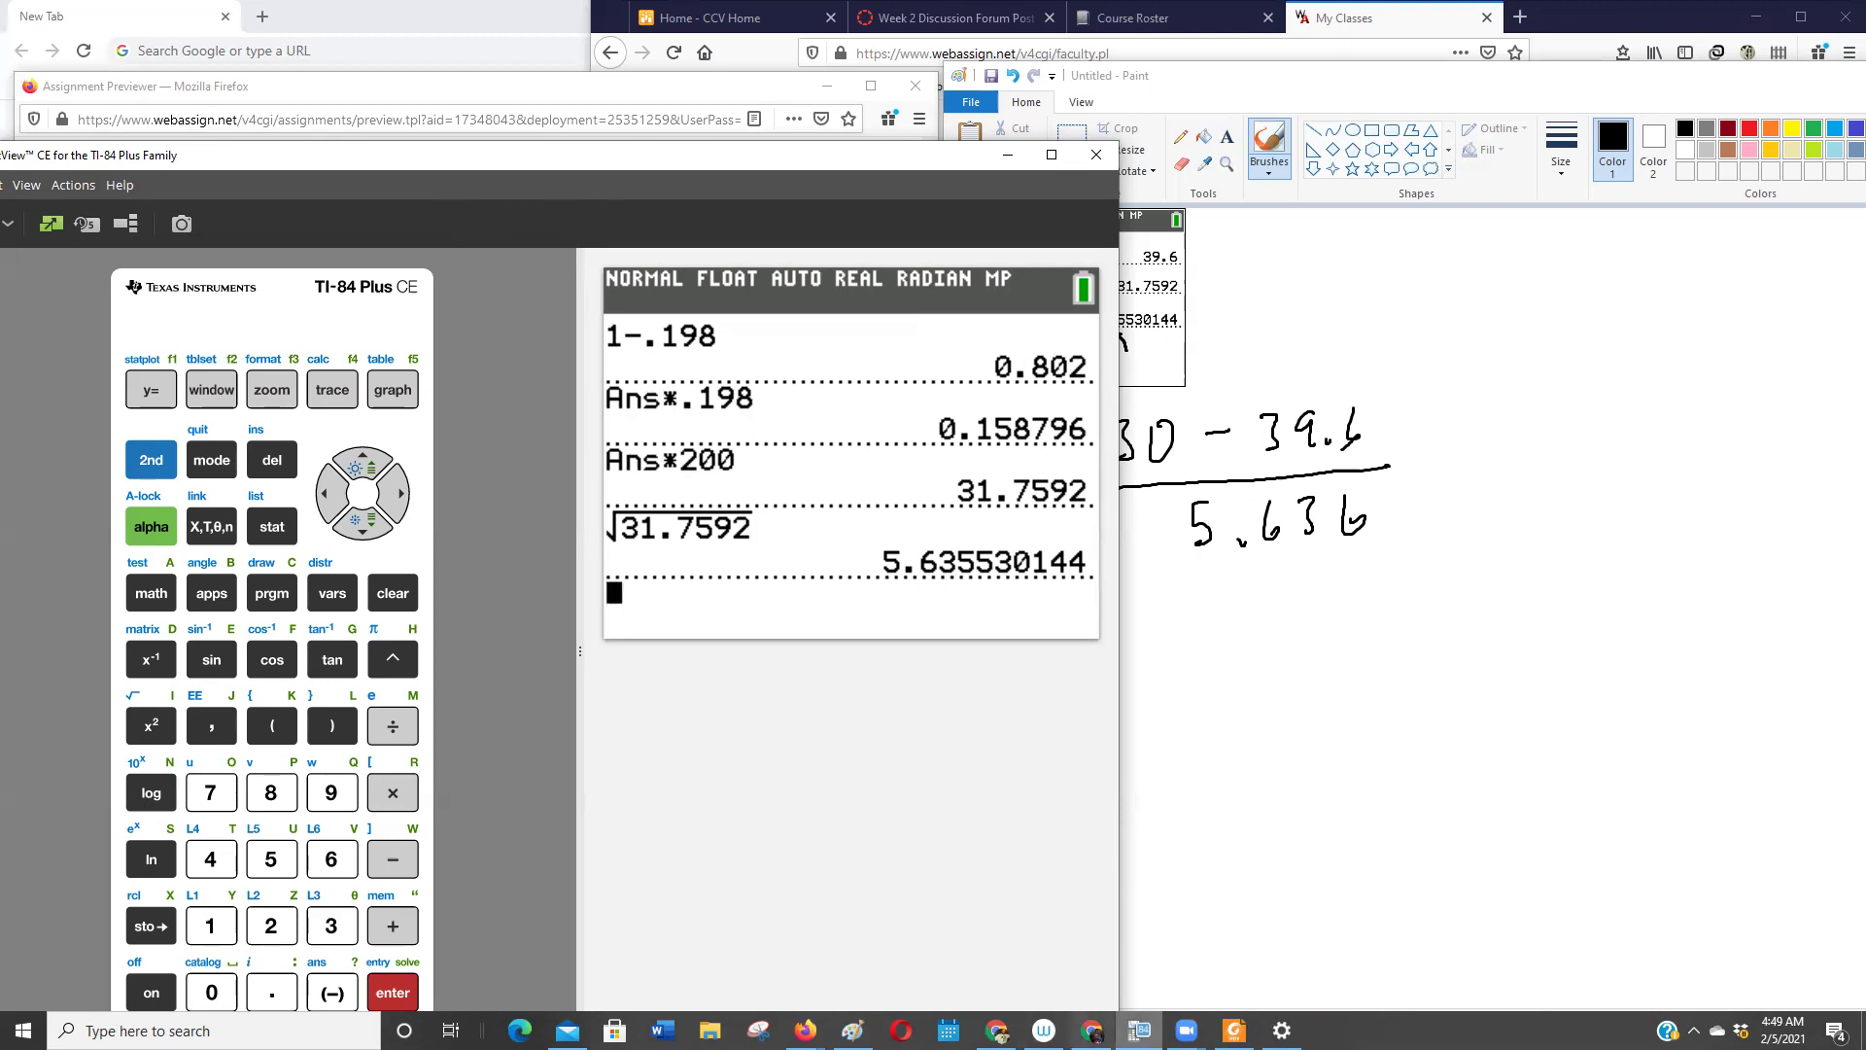
pyautogui.moveTo(996, 1031)
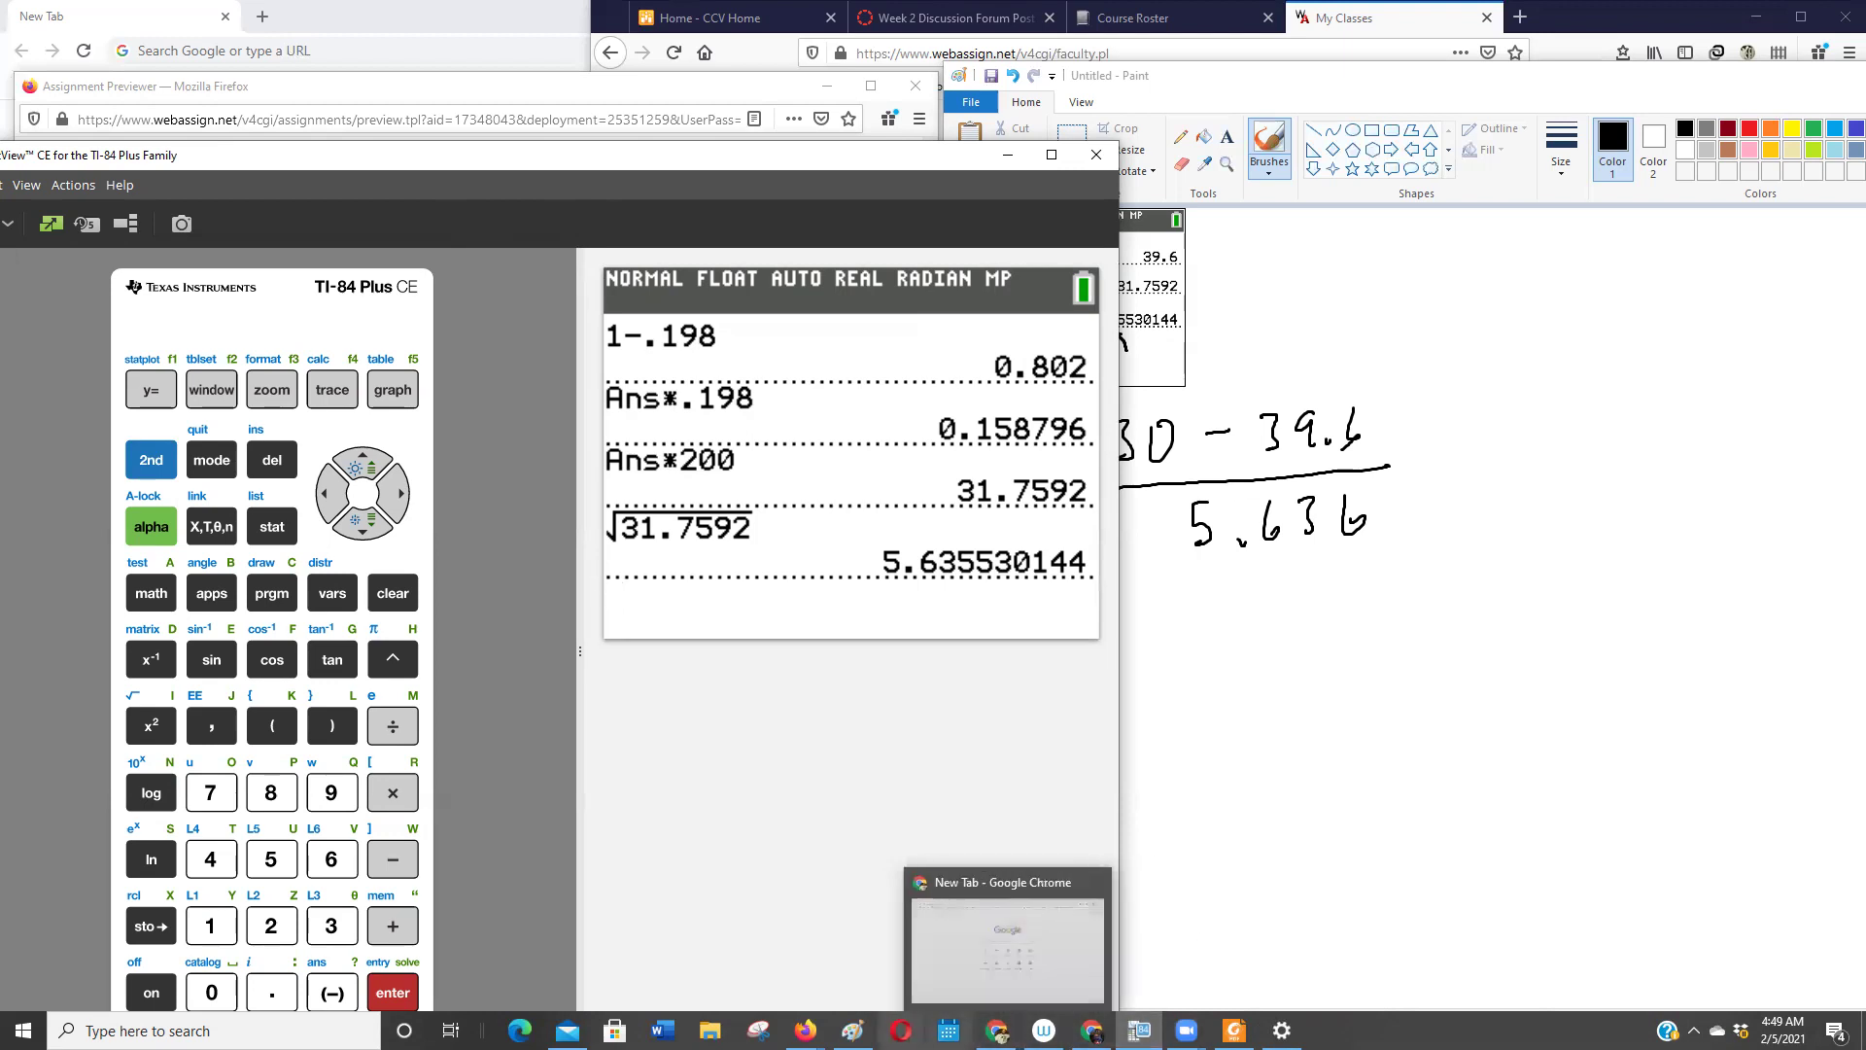
pyautogui.moveTo(805, 1030)
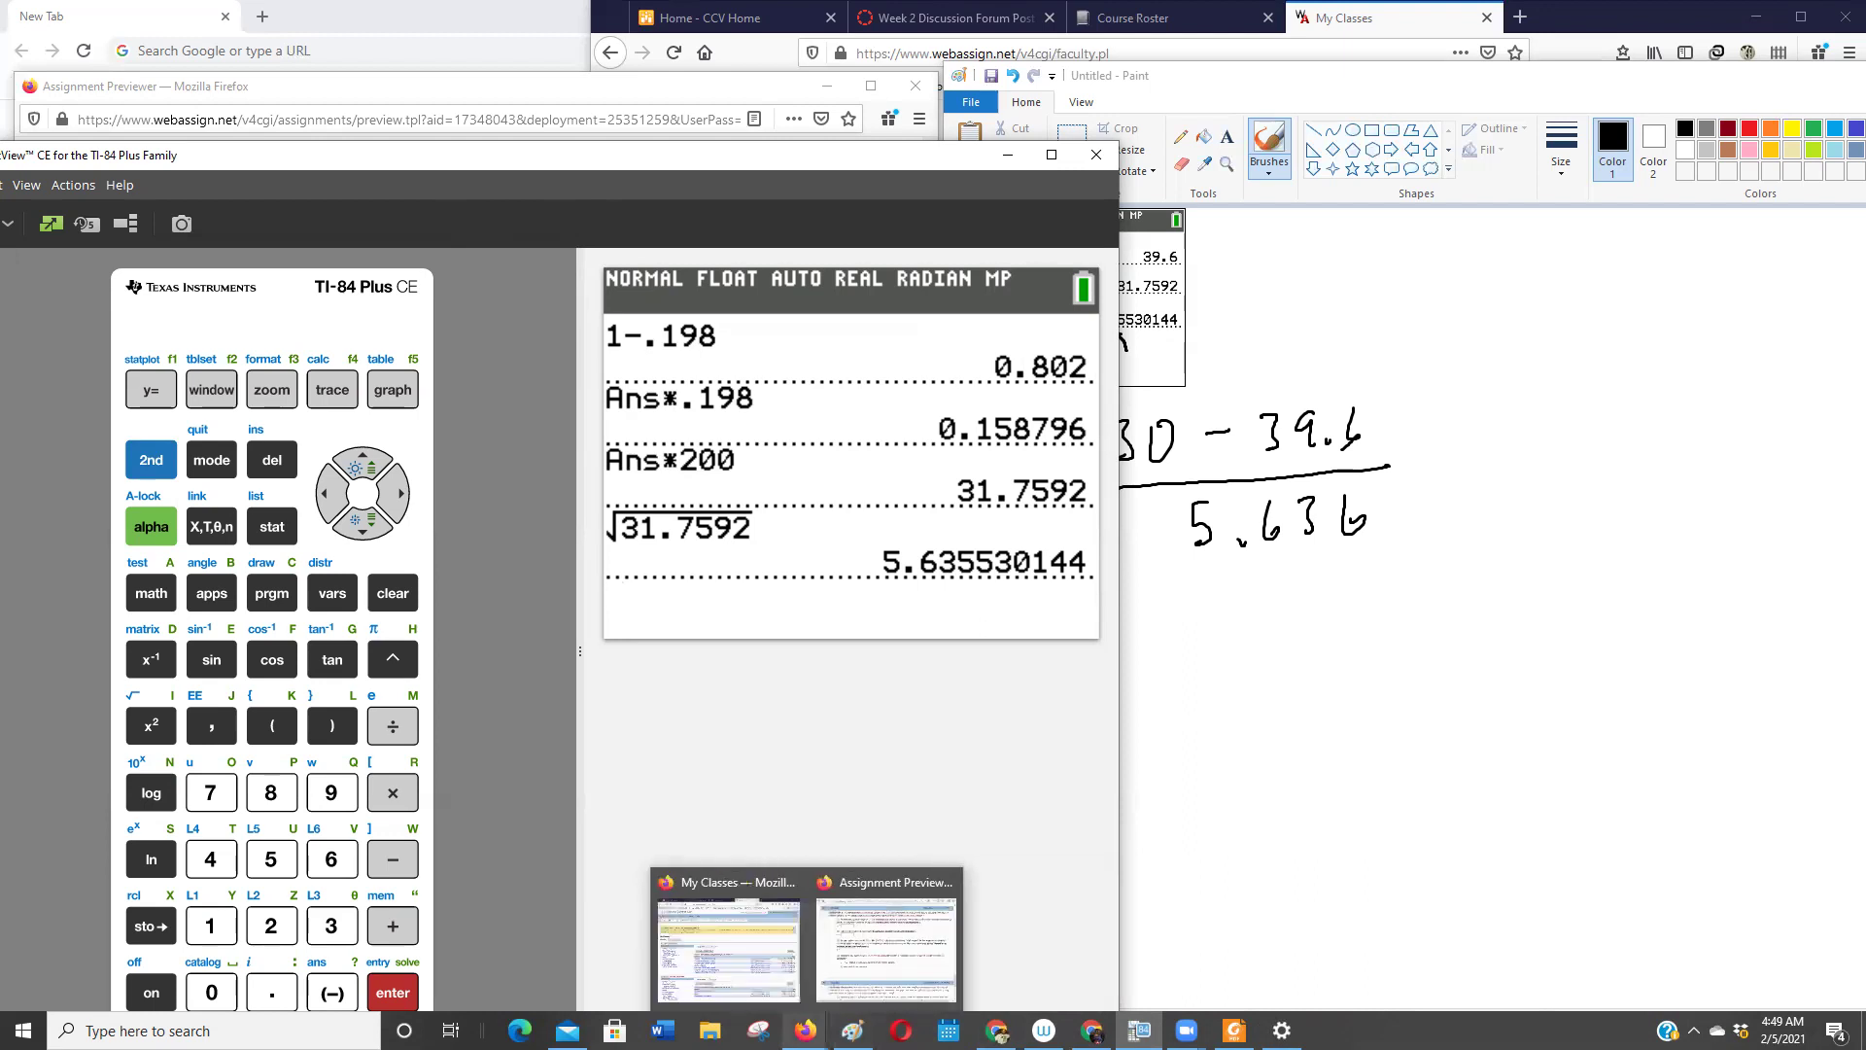
pyautogui.click(887, 948)
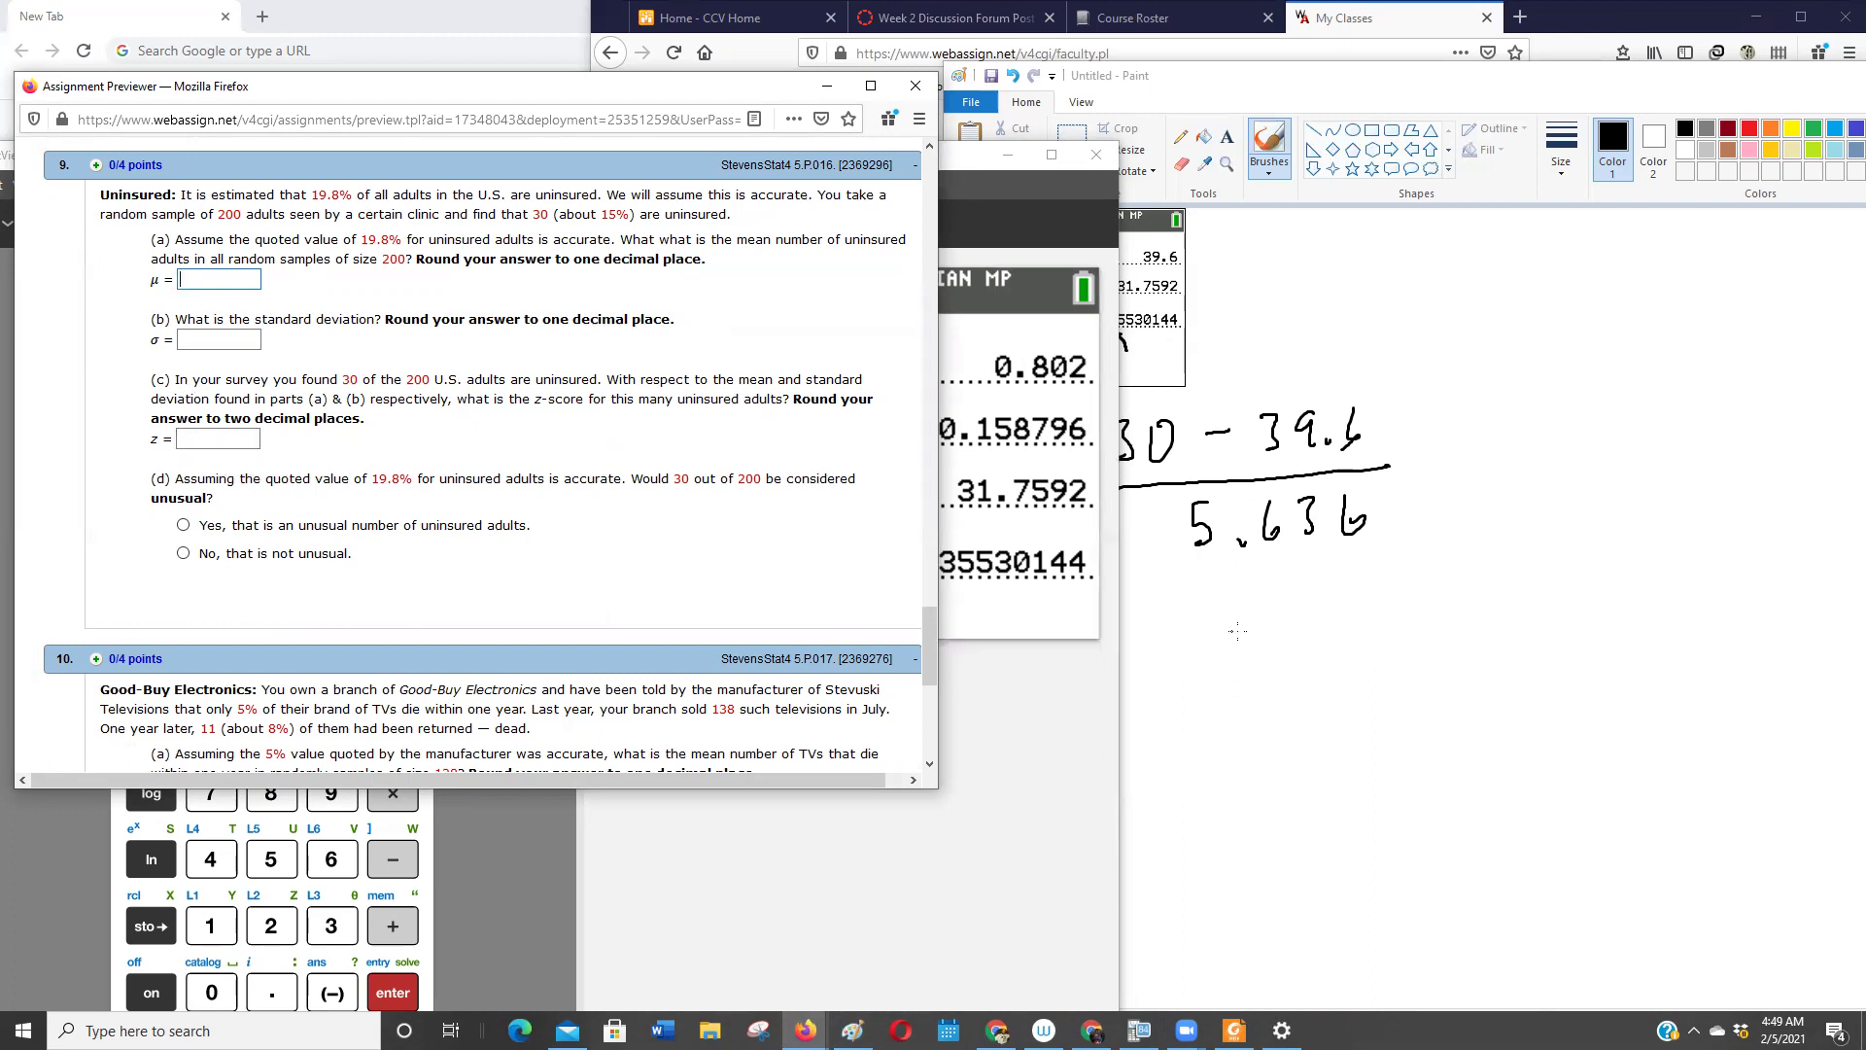
pyautogui.click(1498, 691)
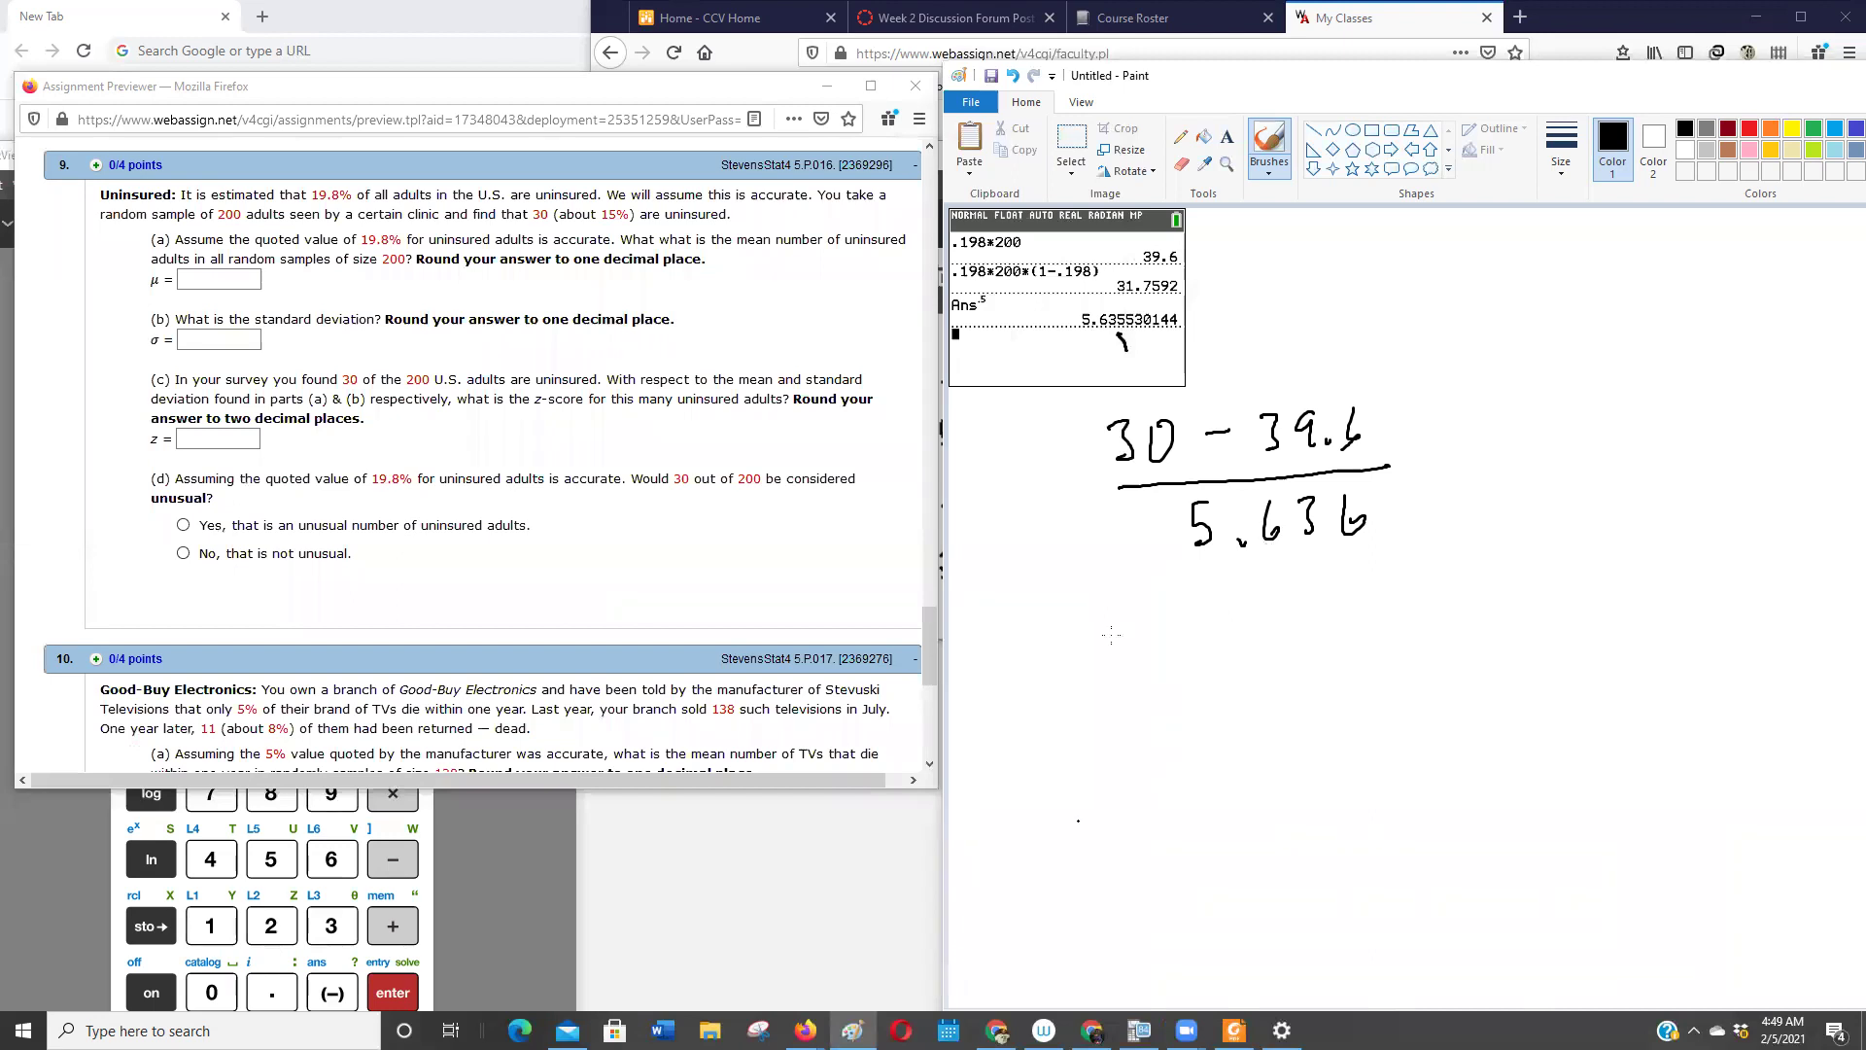
pyautogui.click(1139, 1030)
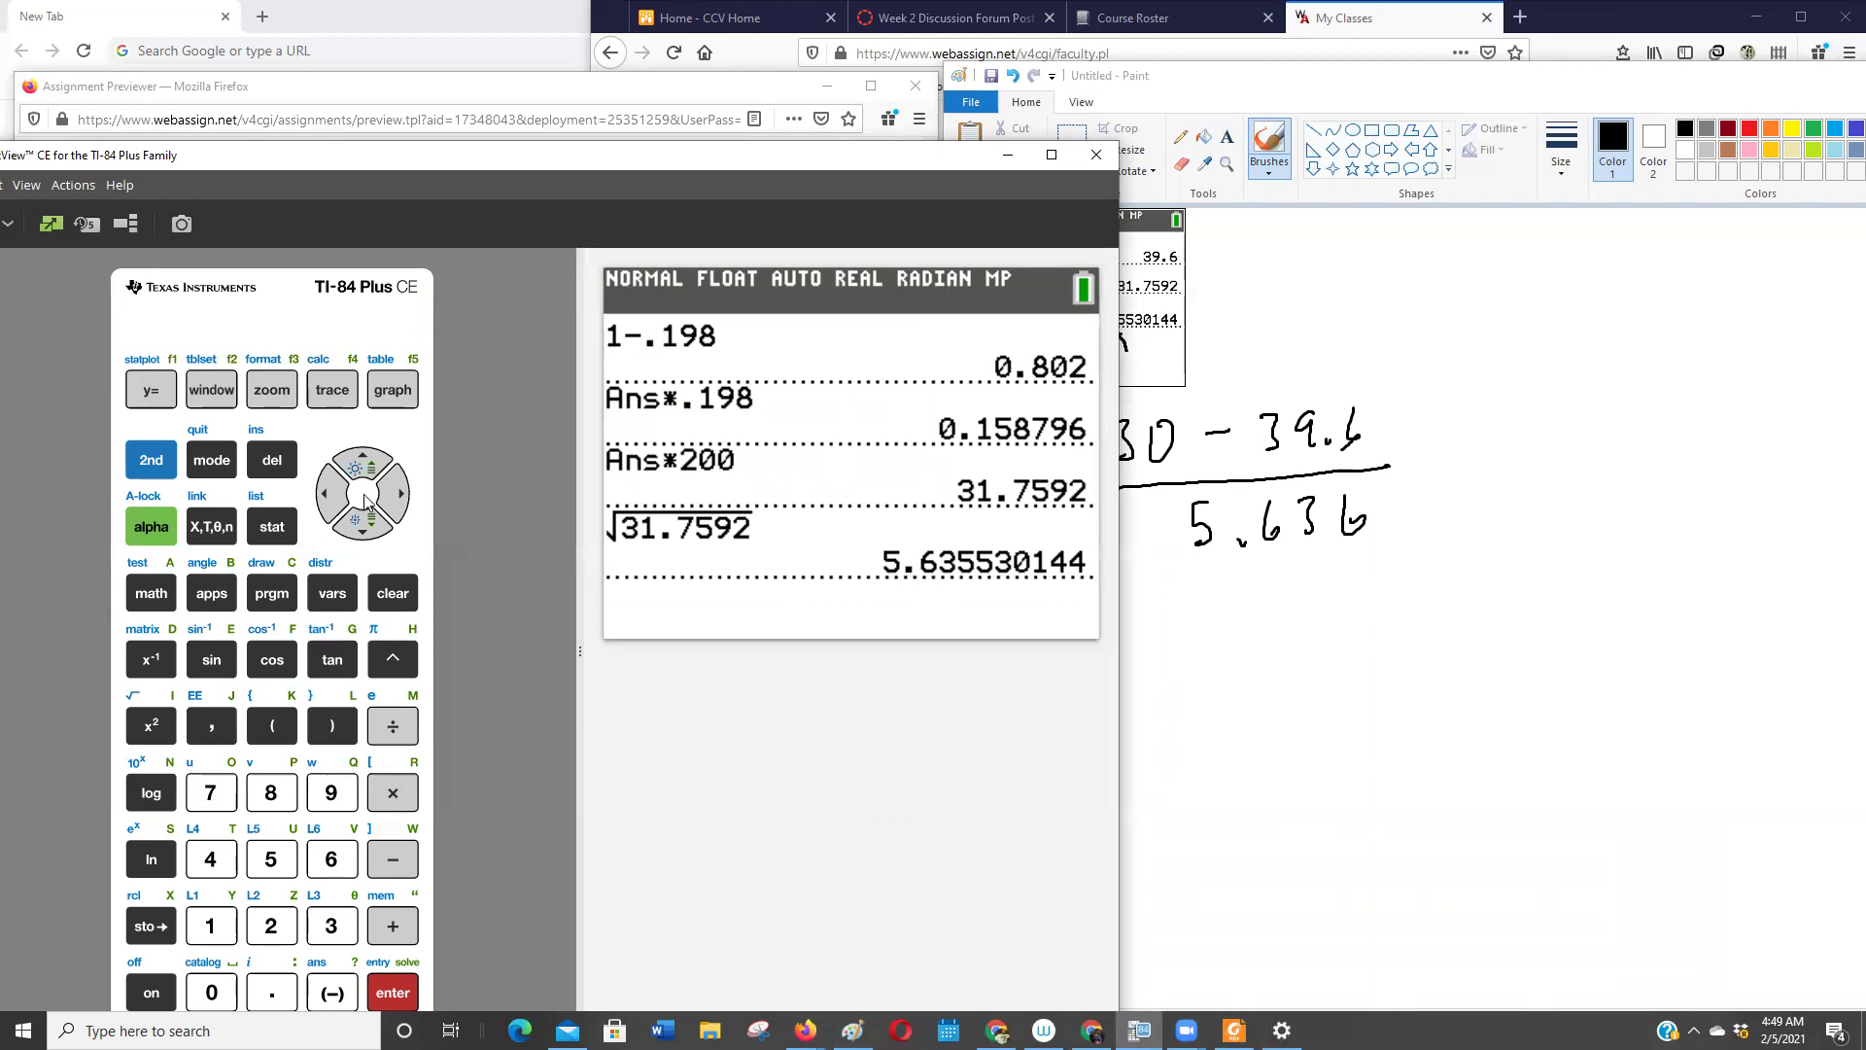
# - Clear the calculator and compute 30 − 39.6 = −9.6
pyautogui.click(394, 598)
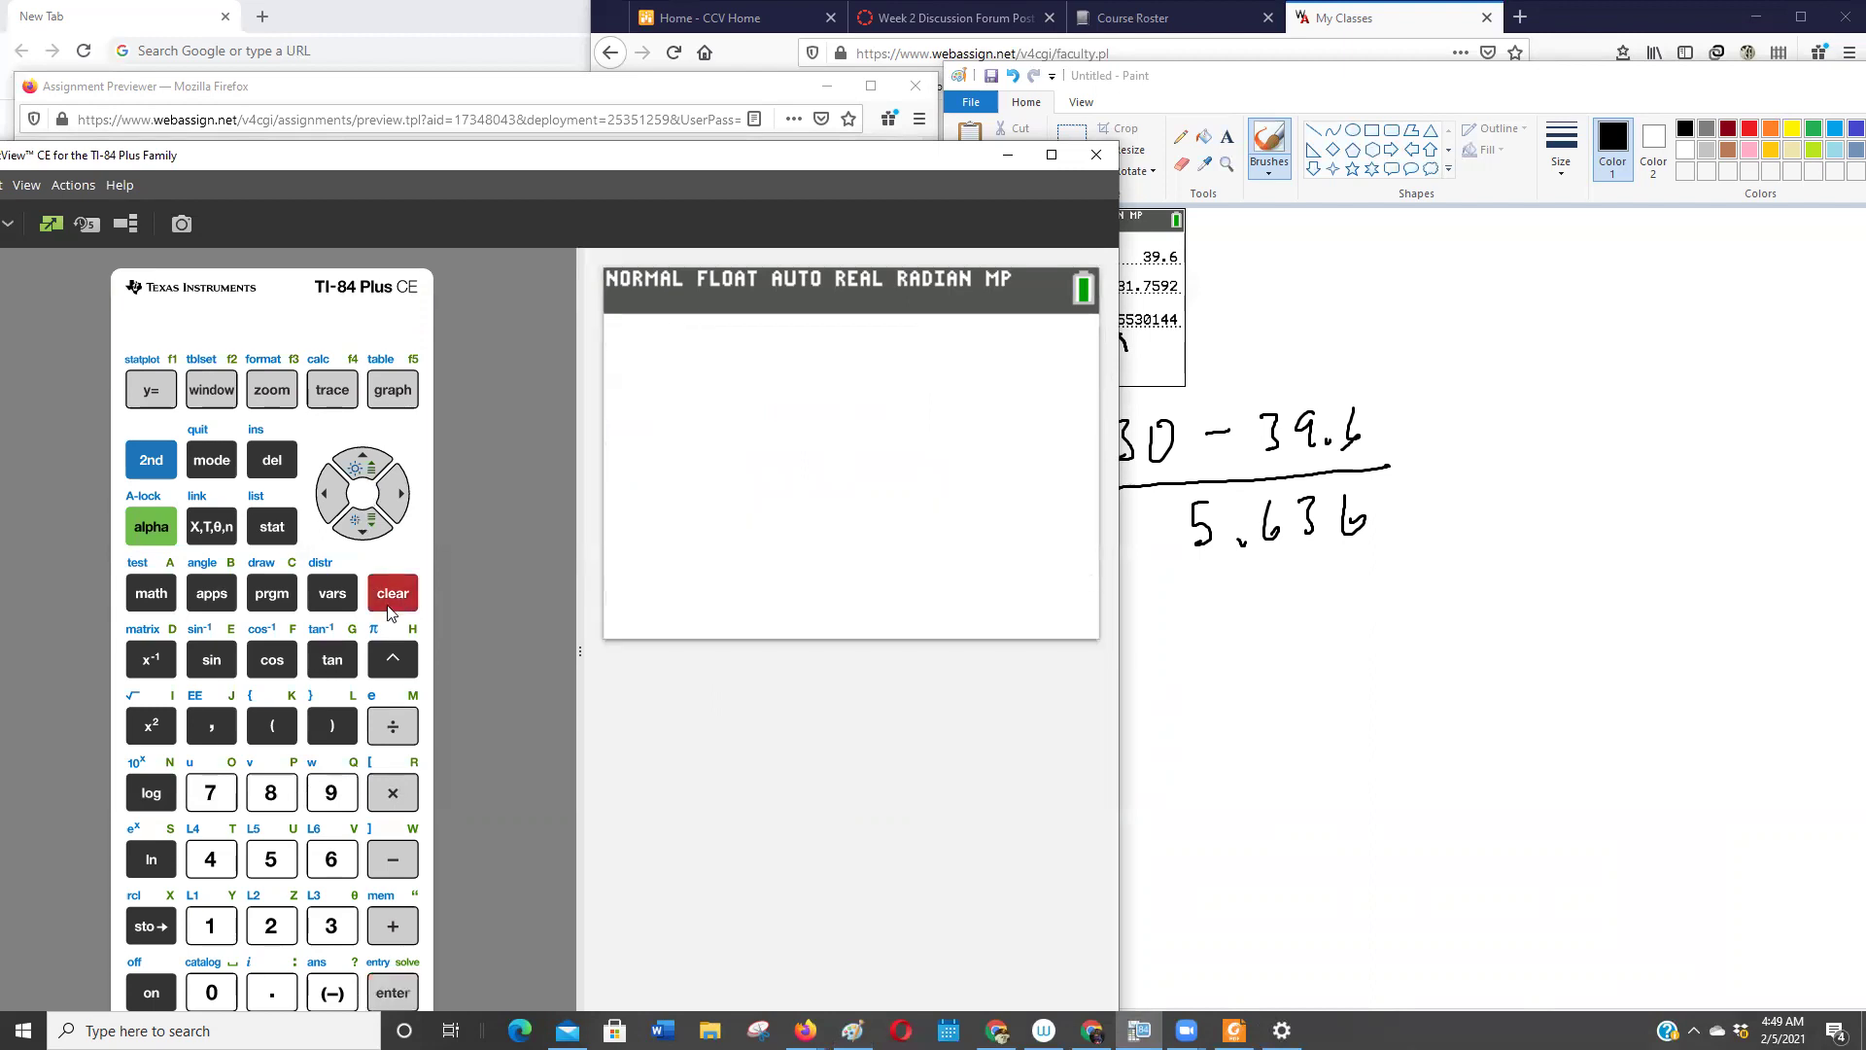
pyautogui.click(332, 926)
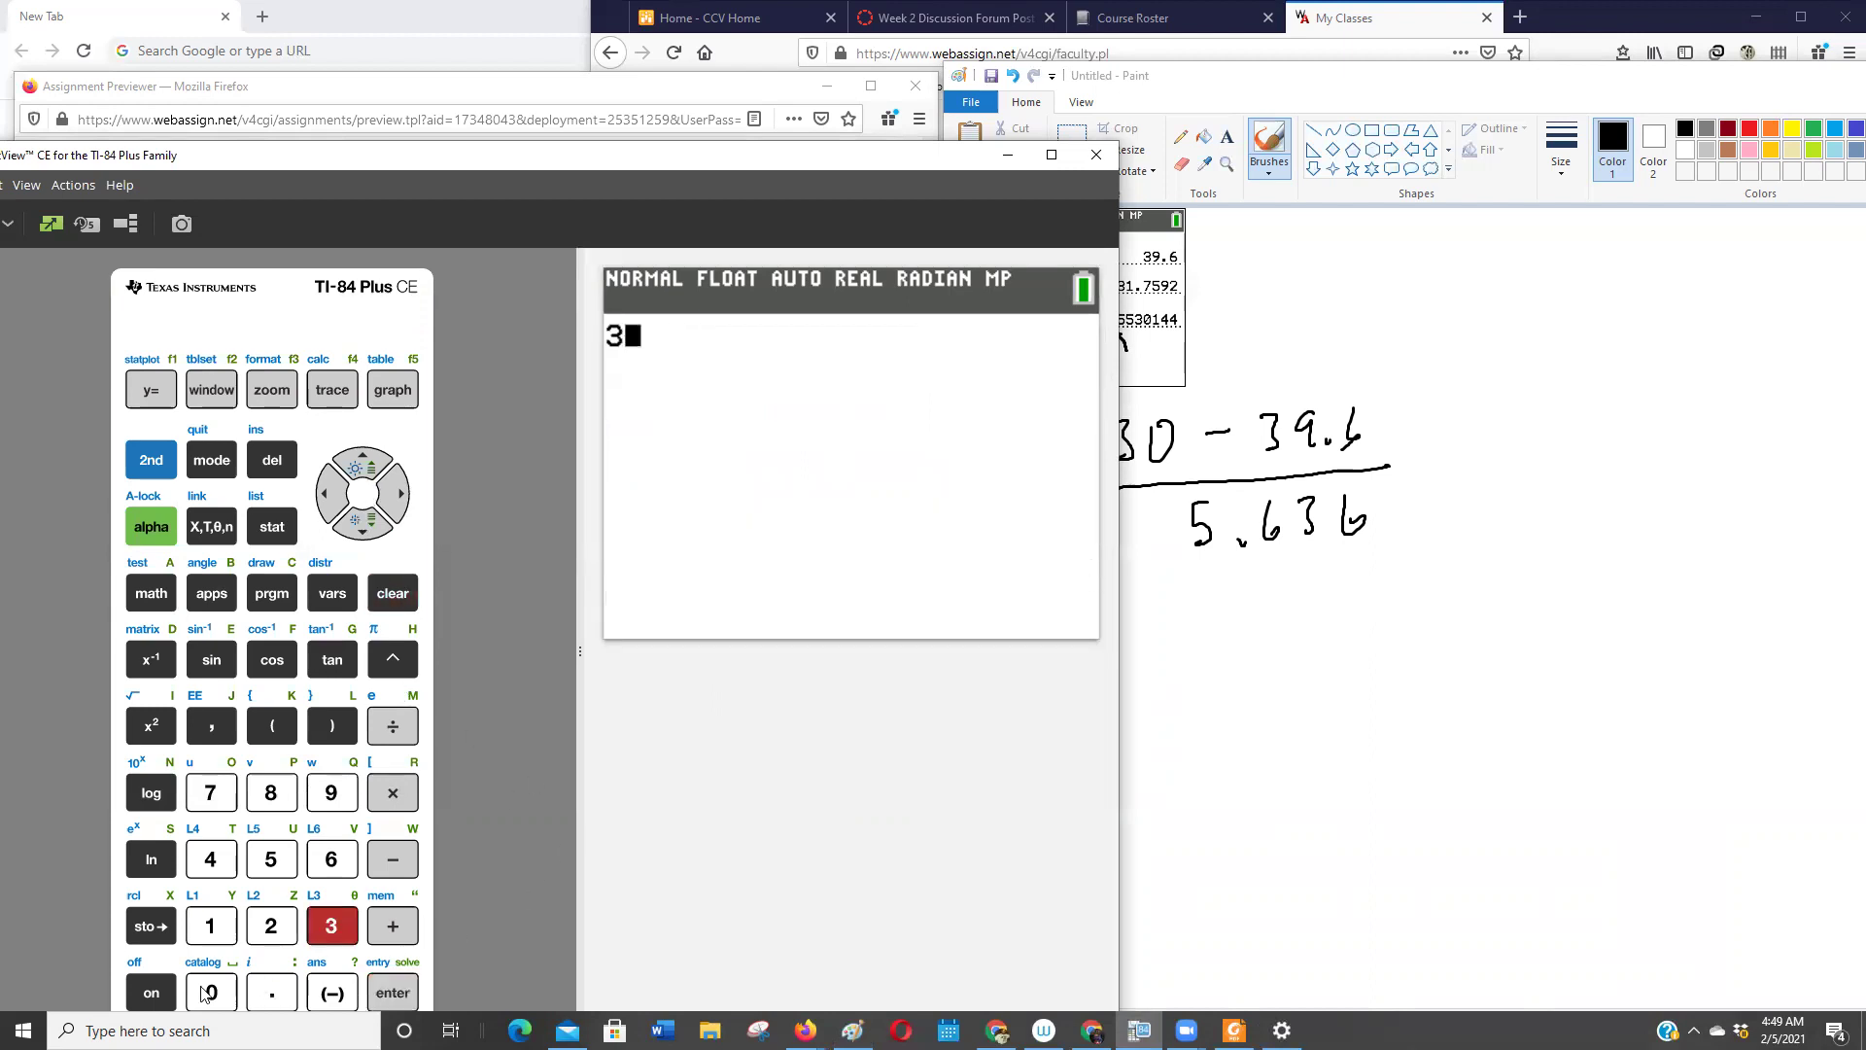
pyautogui.click(209, 992)
pyautogui.click(392, 859)
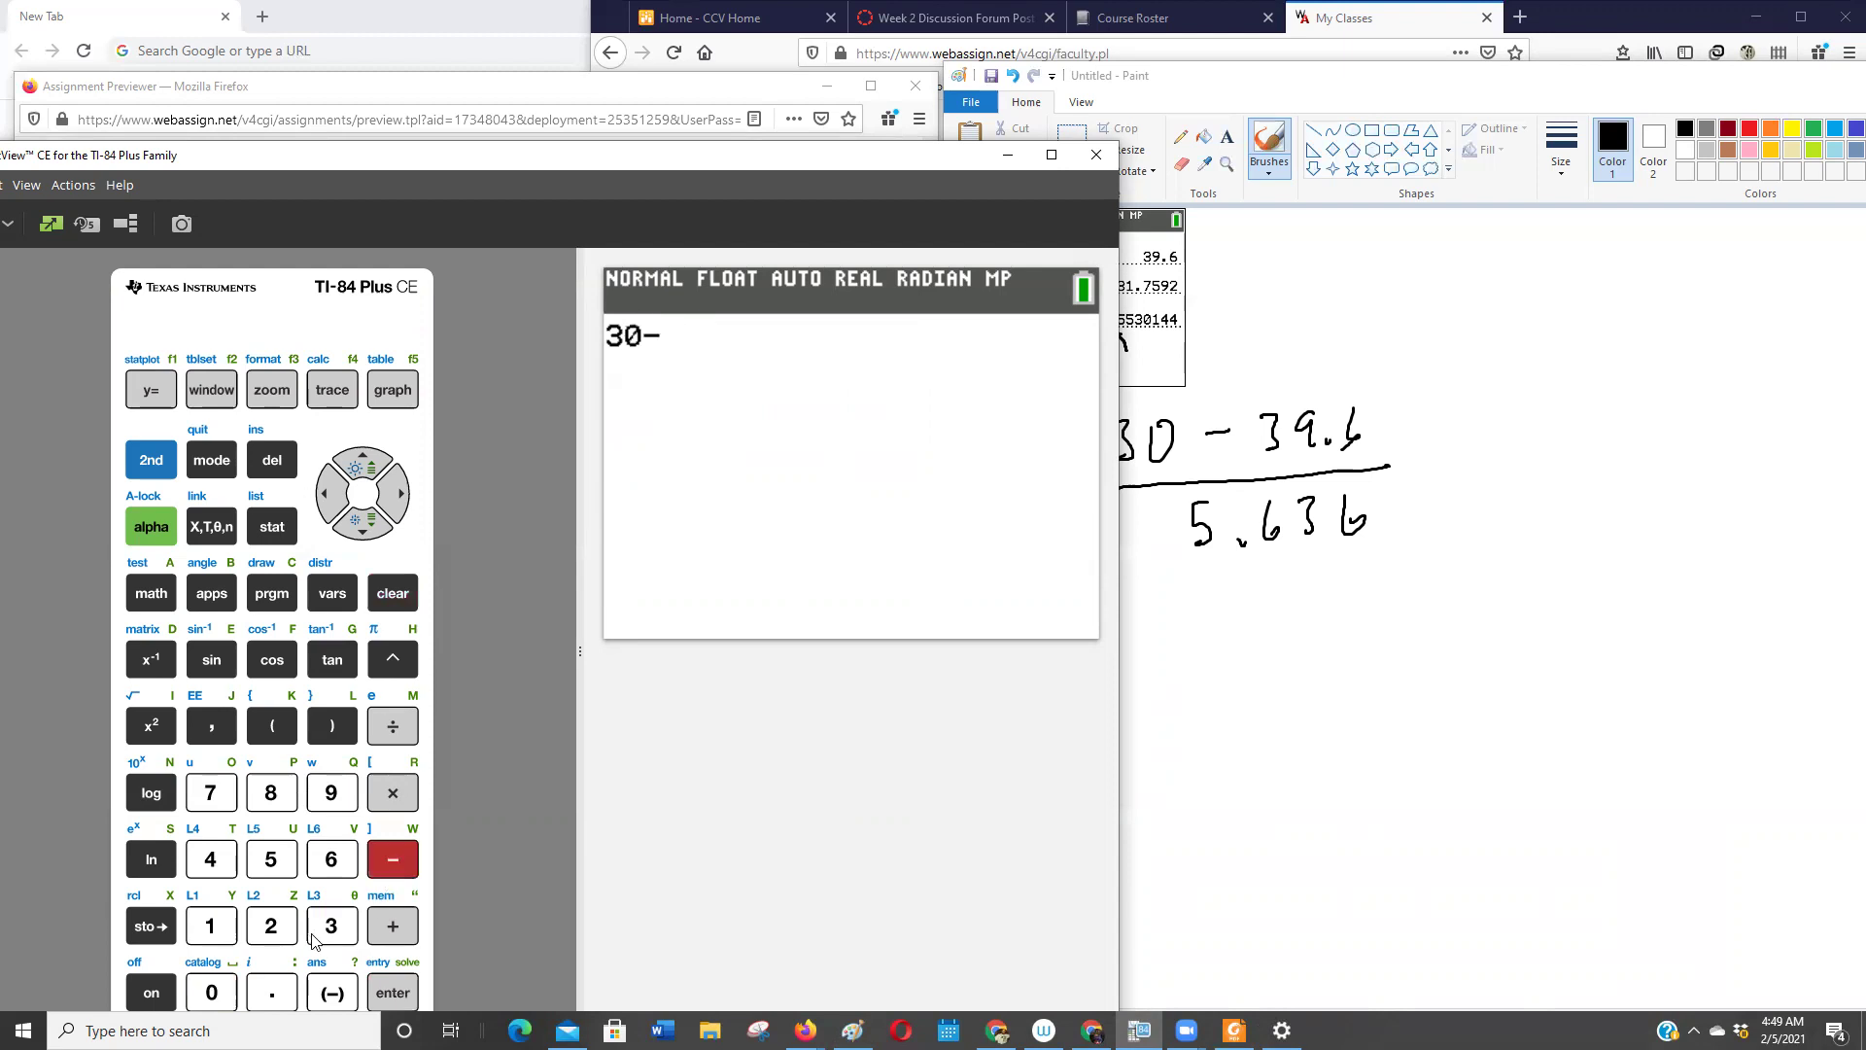
pyautogui.click(331, 925)
pyautogui.click(328, 797)
pyautogui.click(271, 993)
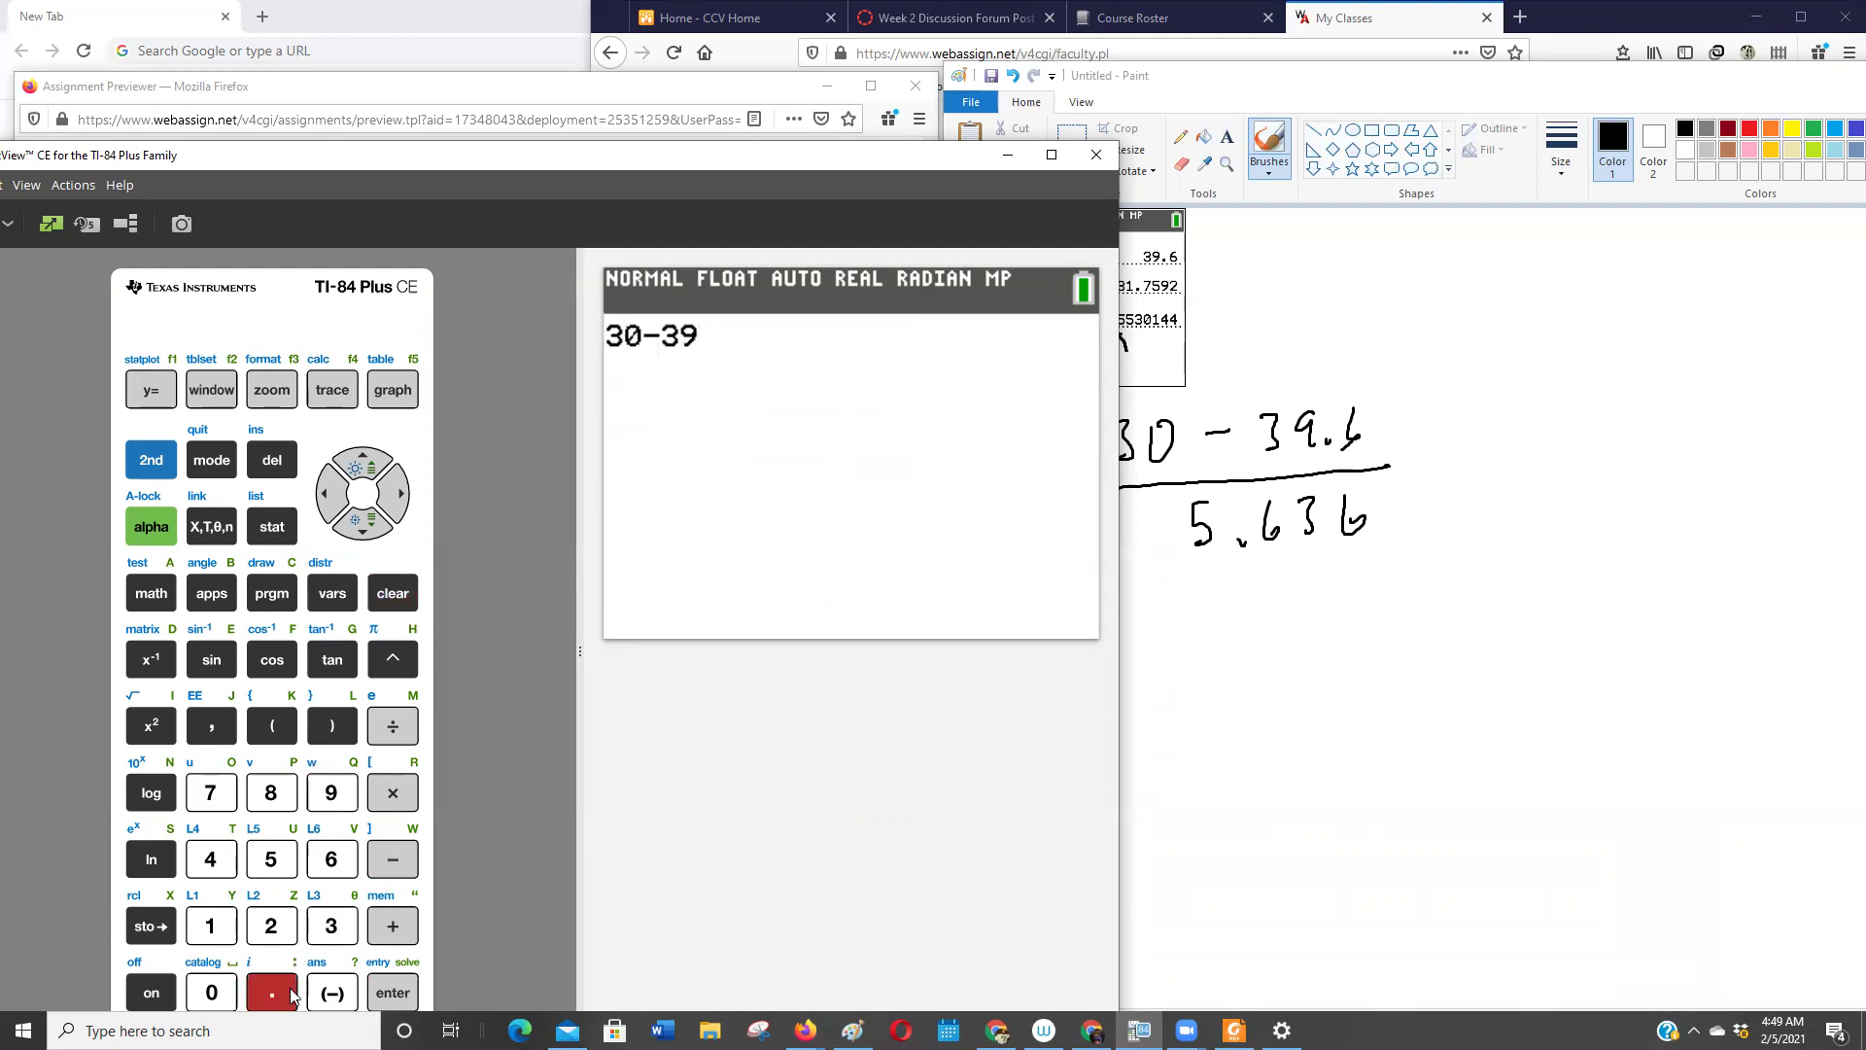
pyautogui.click(331, 860)
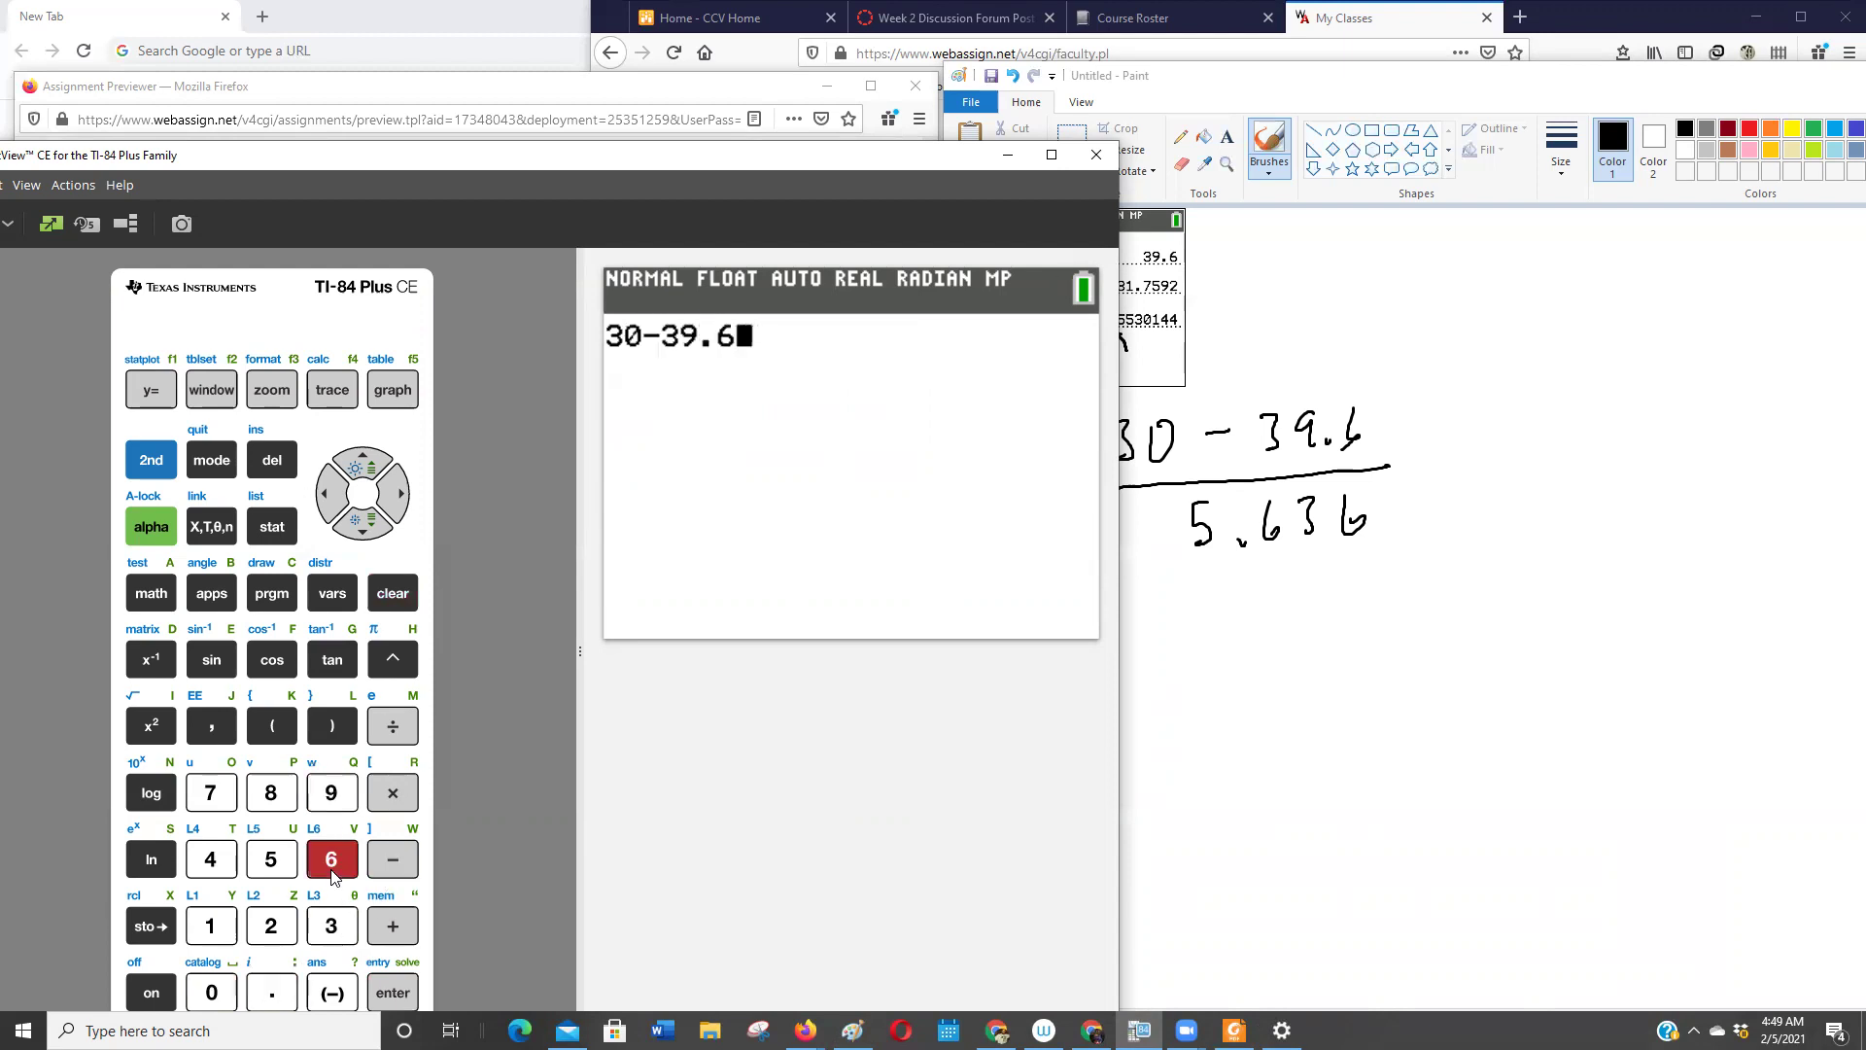
pyautogui.click(399, 998)
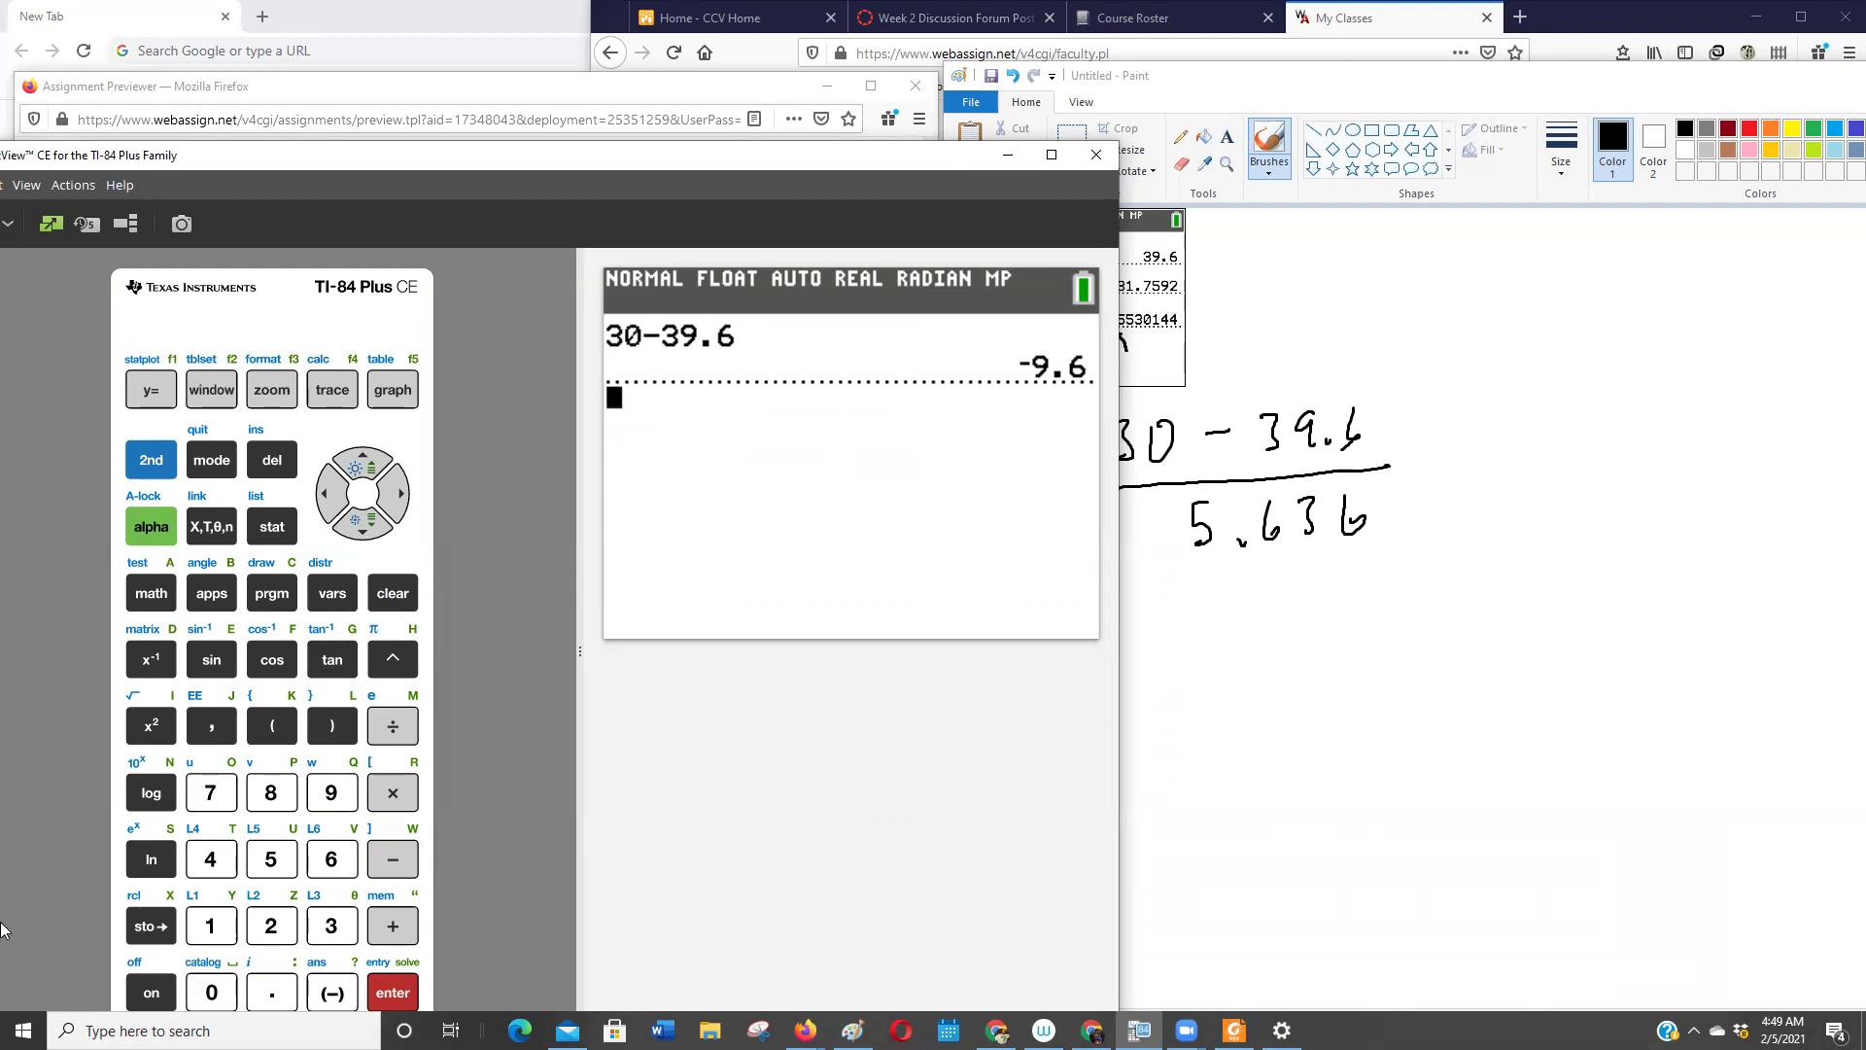
# - Divide the answer by 5.636, giving a z-score of −1.703335699
pyautogui.click(387, 731)
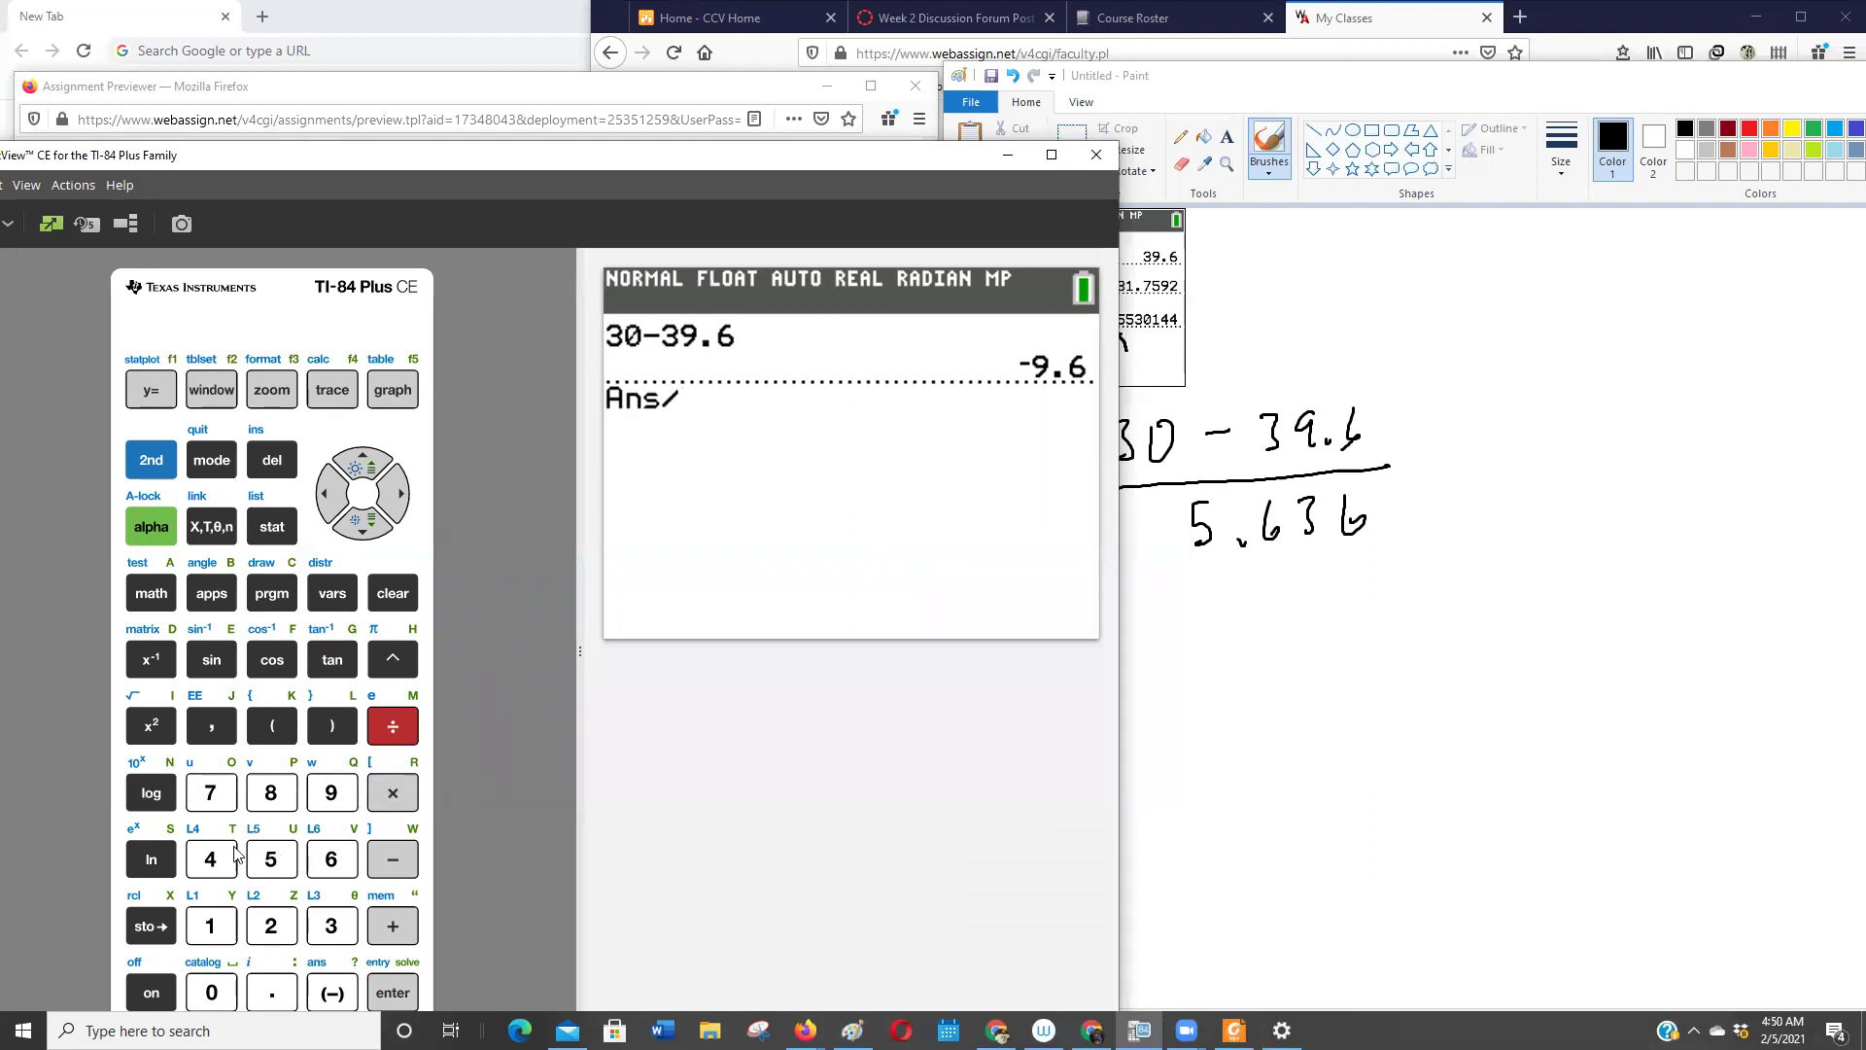
pyautogui.click(270, 861)
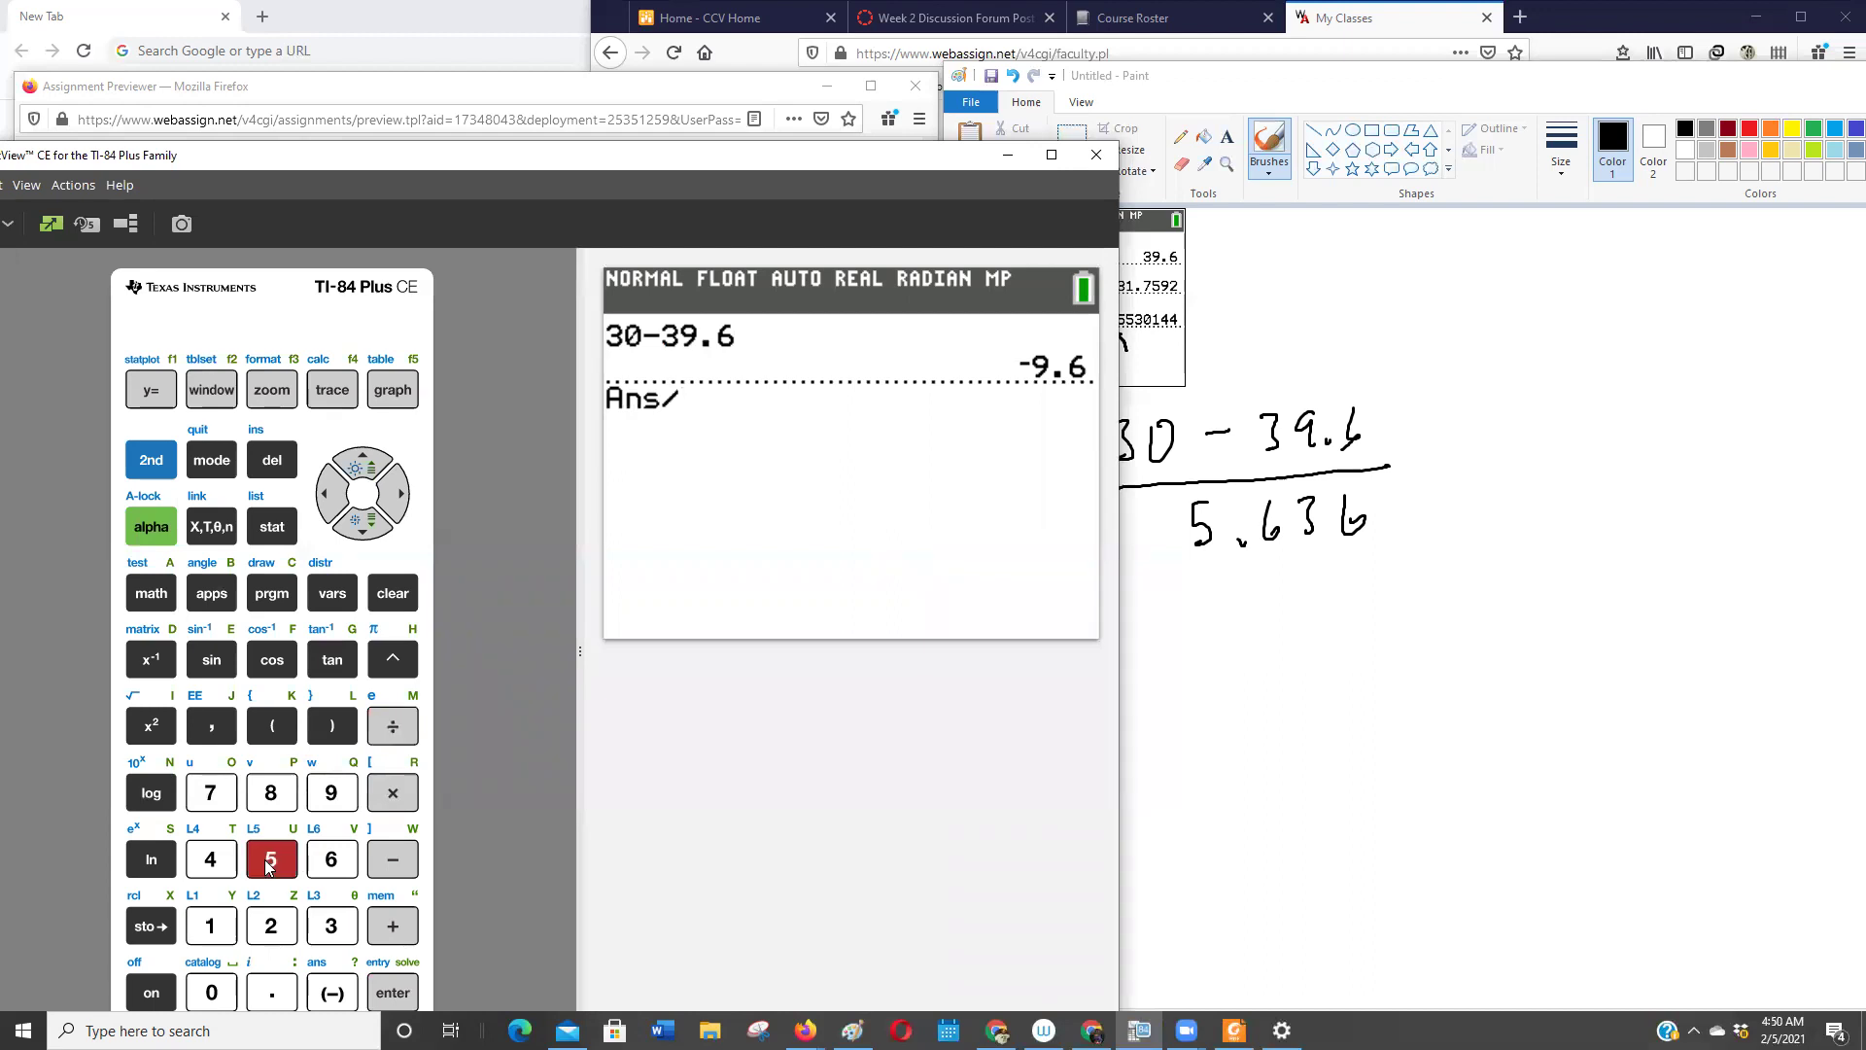
pyautogui.click(270, 993)
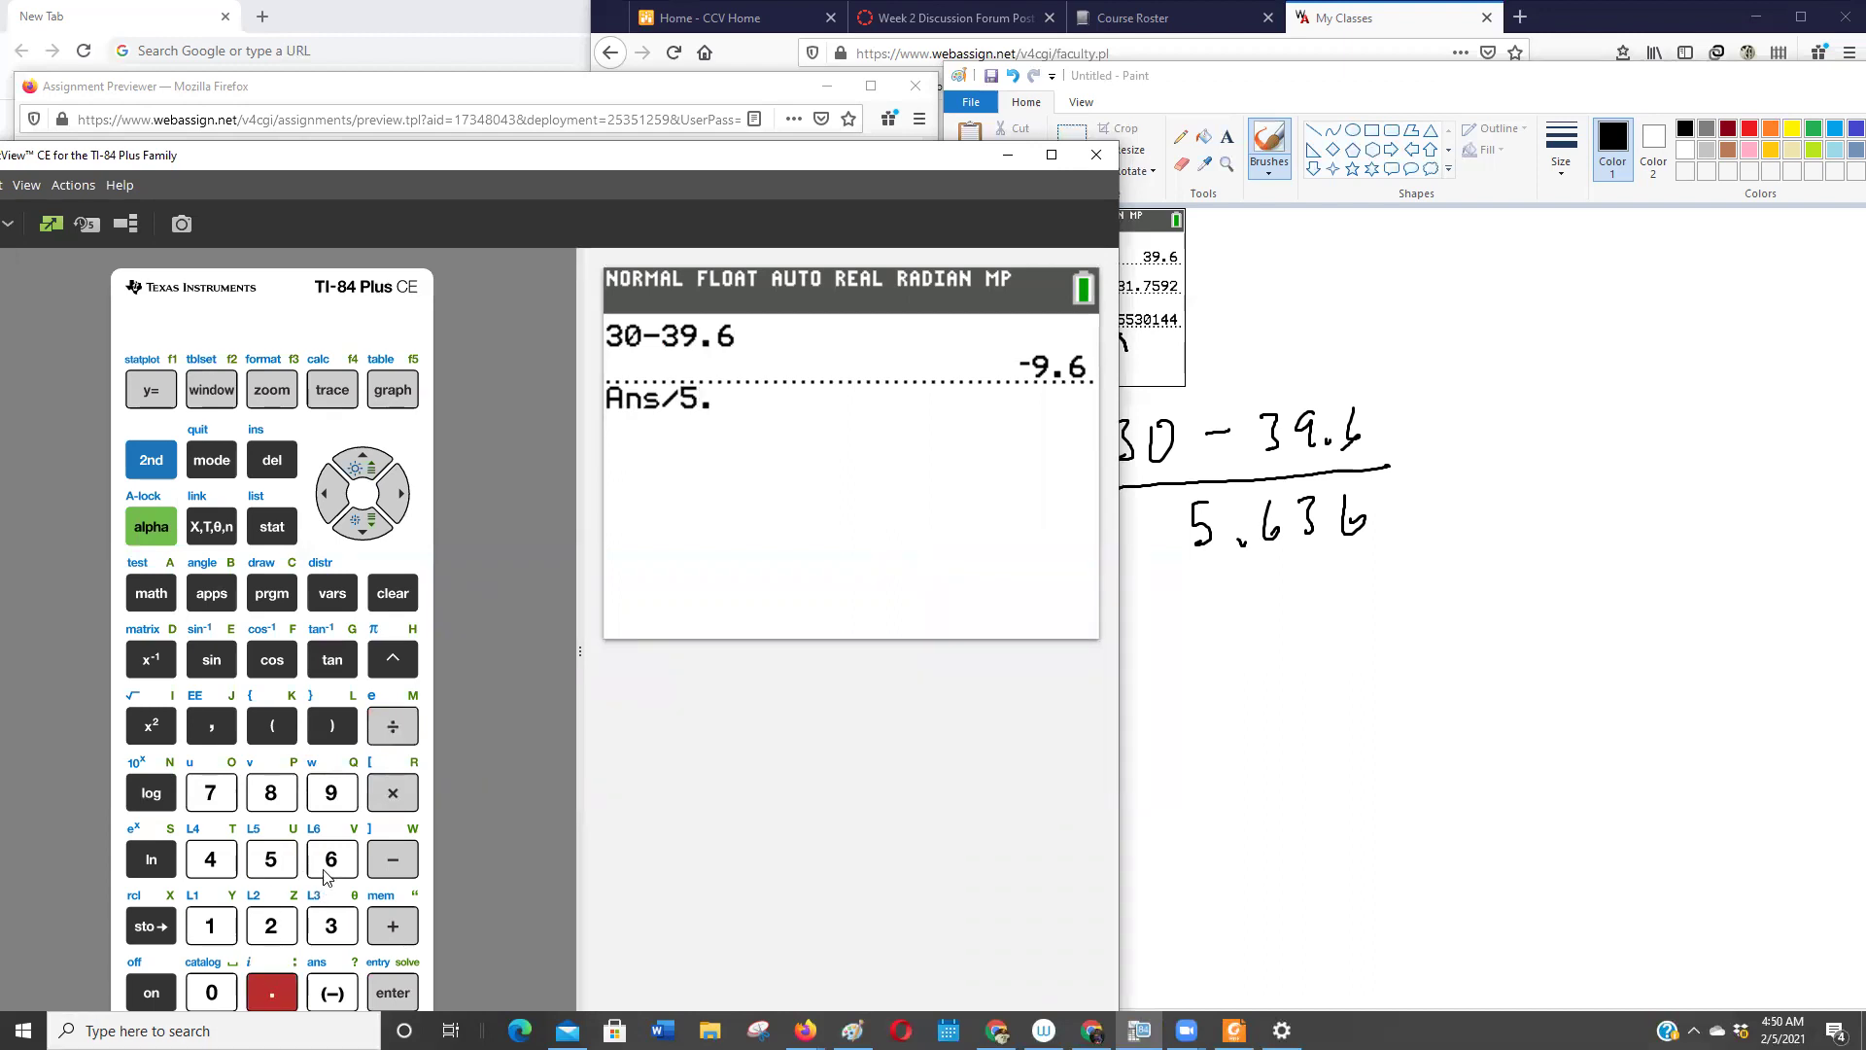
pyautogui.click(328, 865)
pyautogui.click(328, 923)
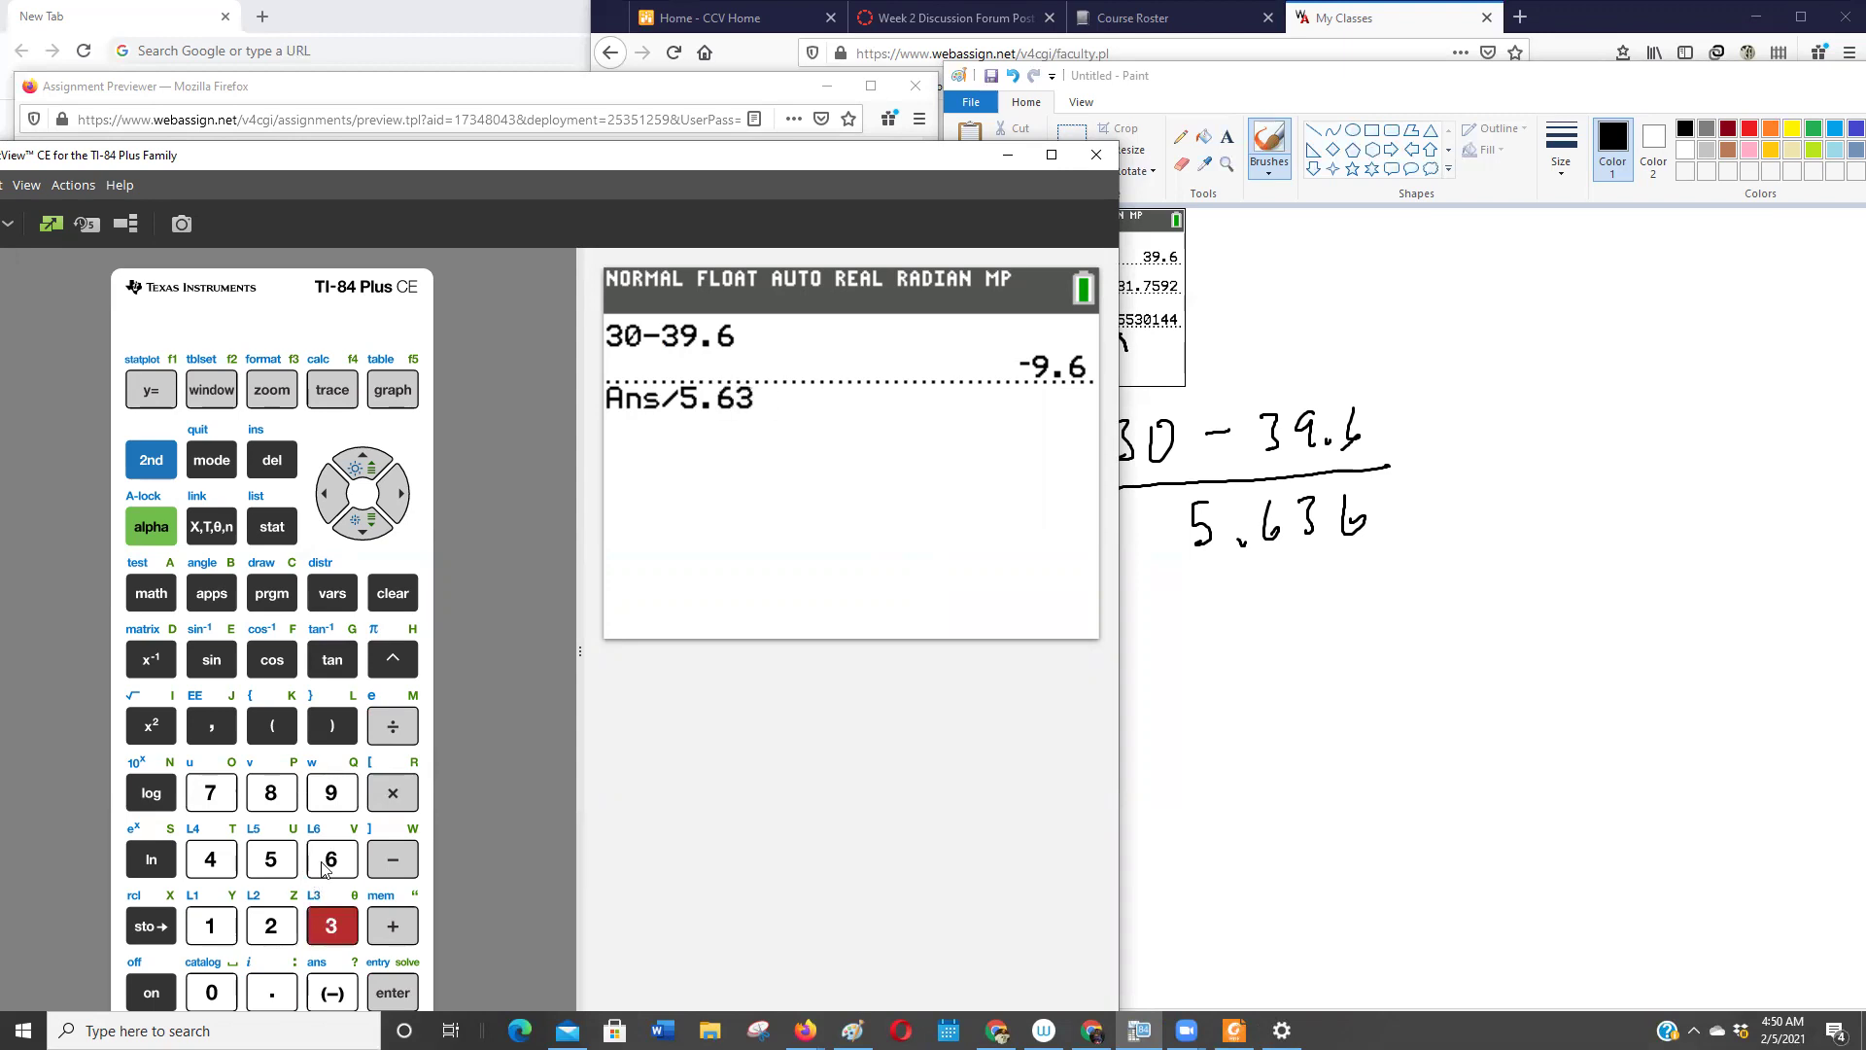
pyautogui.click(324, 865)
pyautogui.click(387, 993)
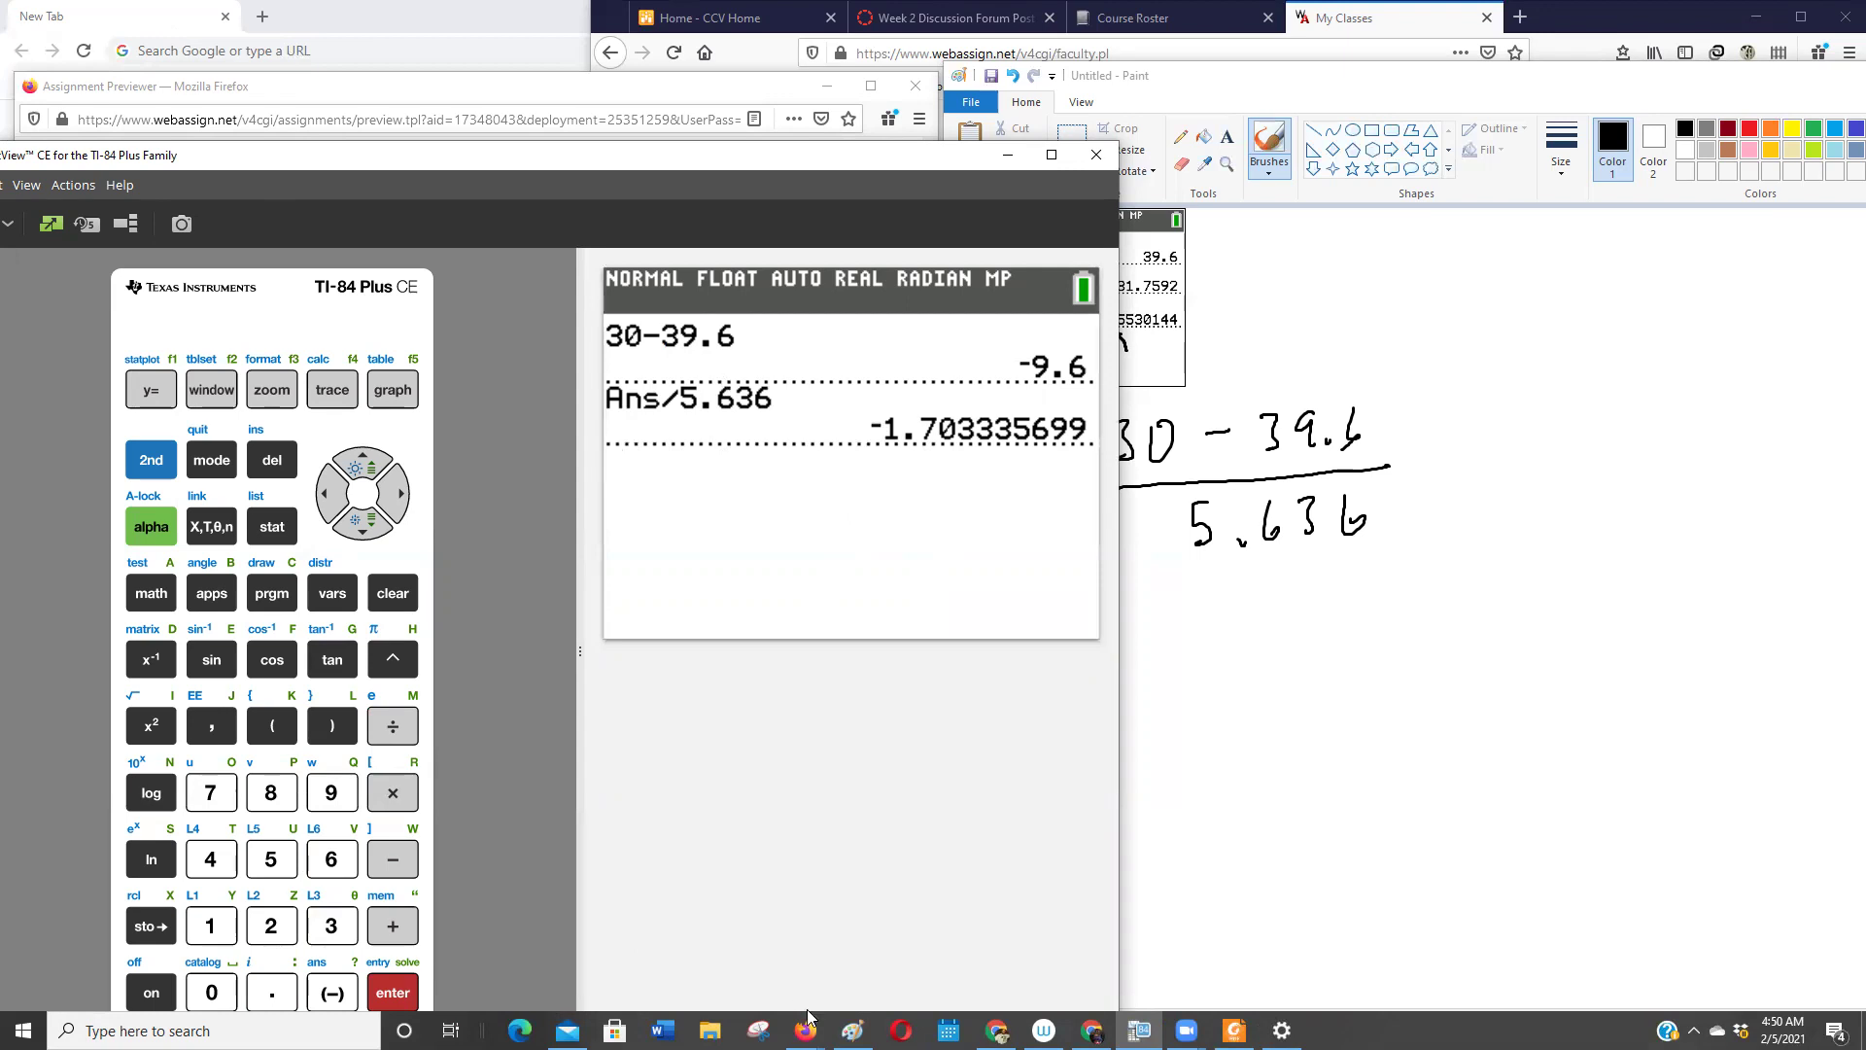
pyautogui.moveTo(806, 1030)
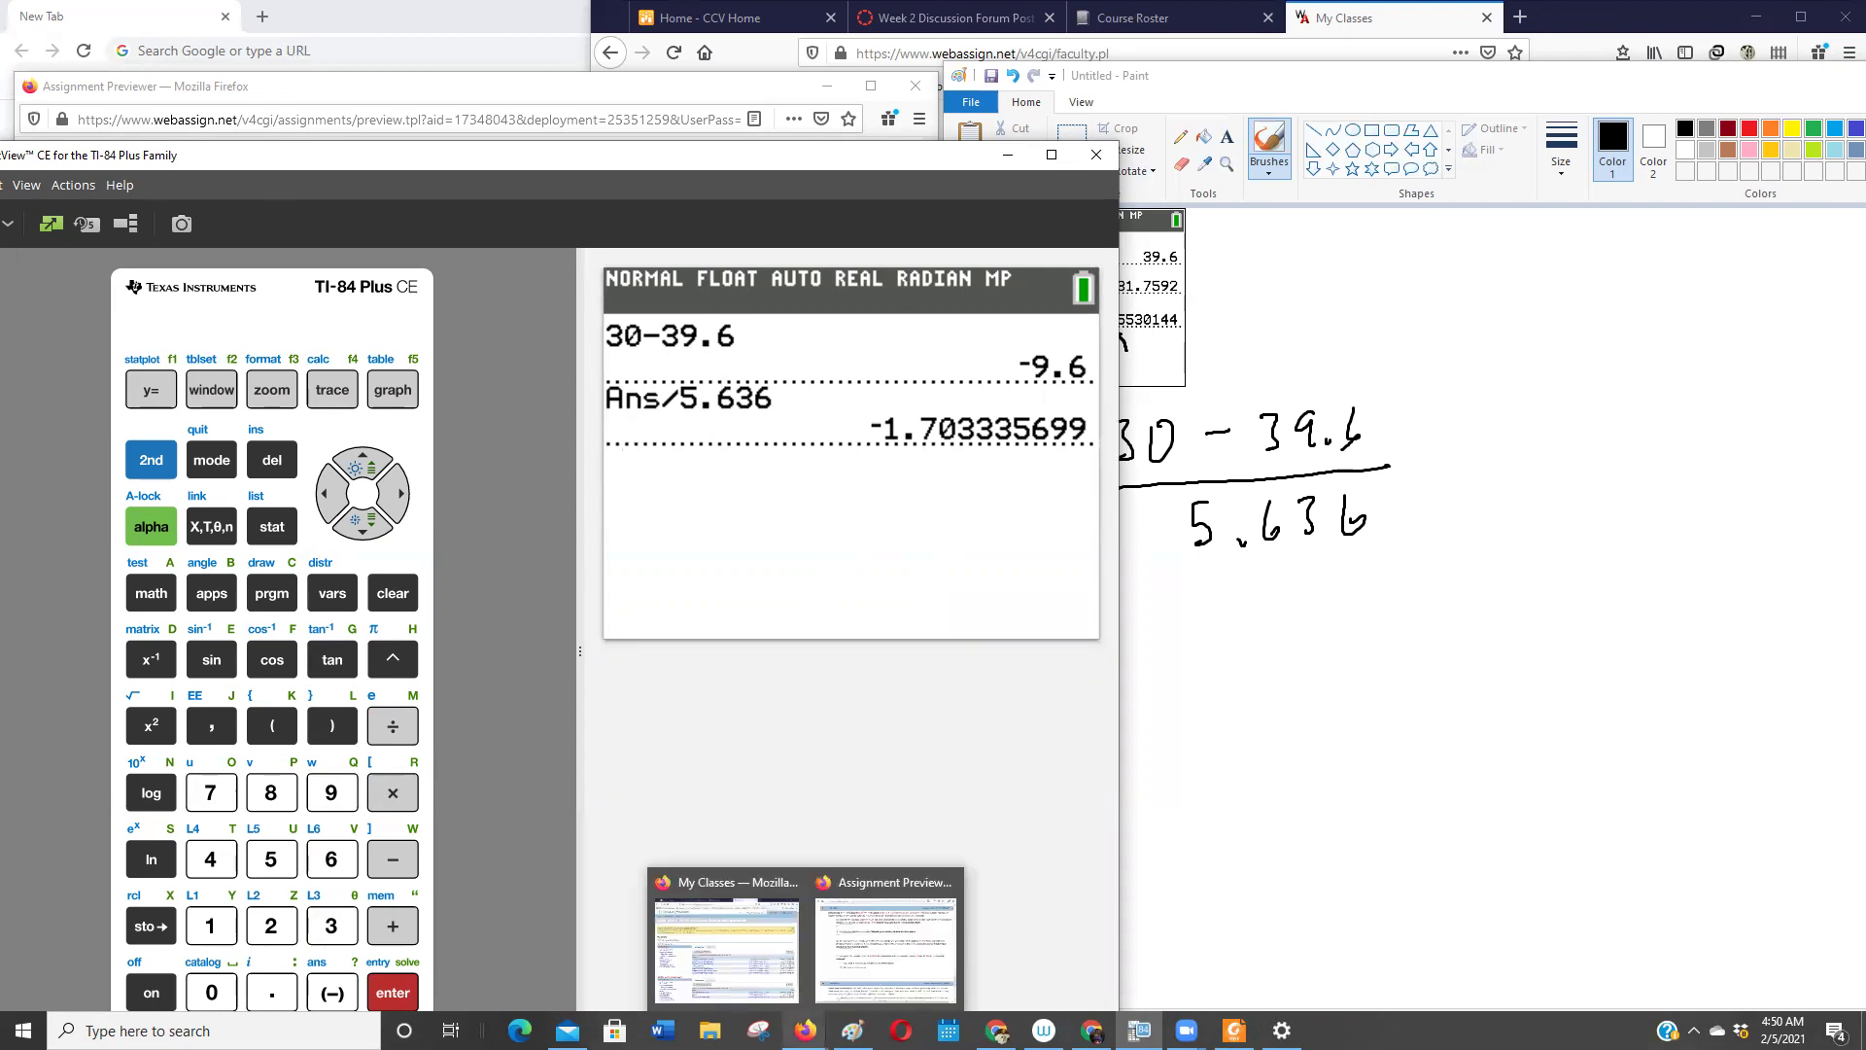
pyautogui.click(870, 958)
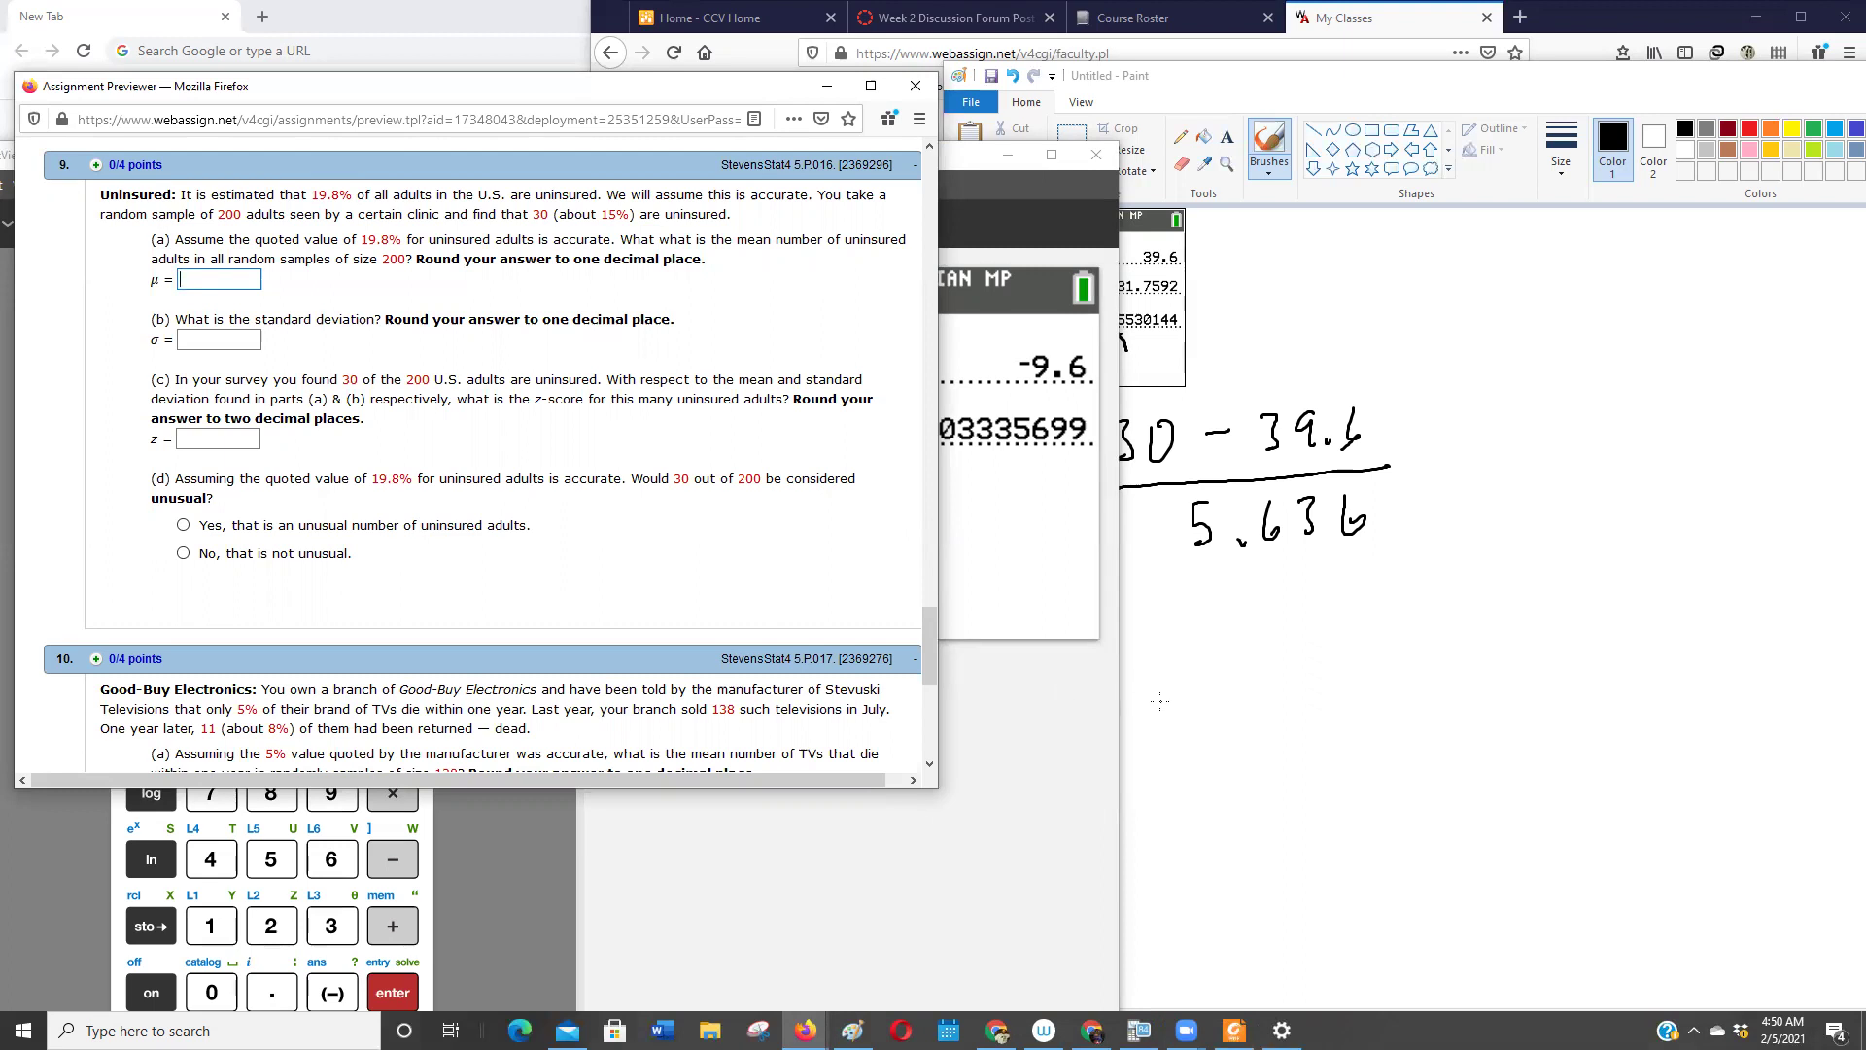
pyautogui.click(990, 729)
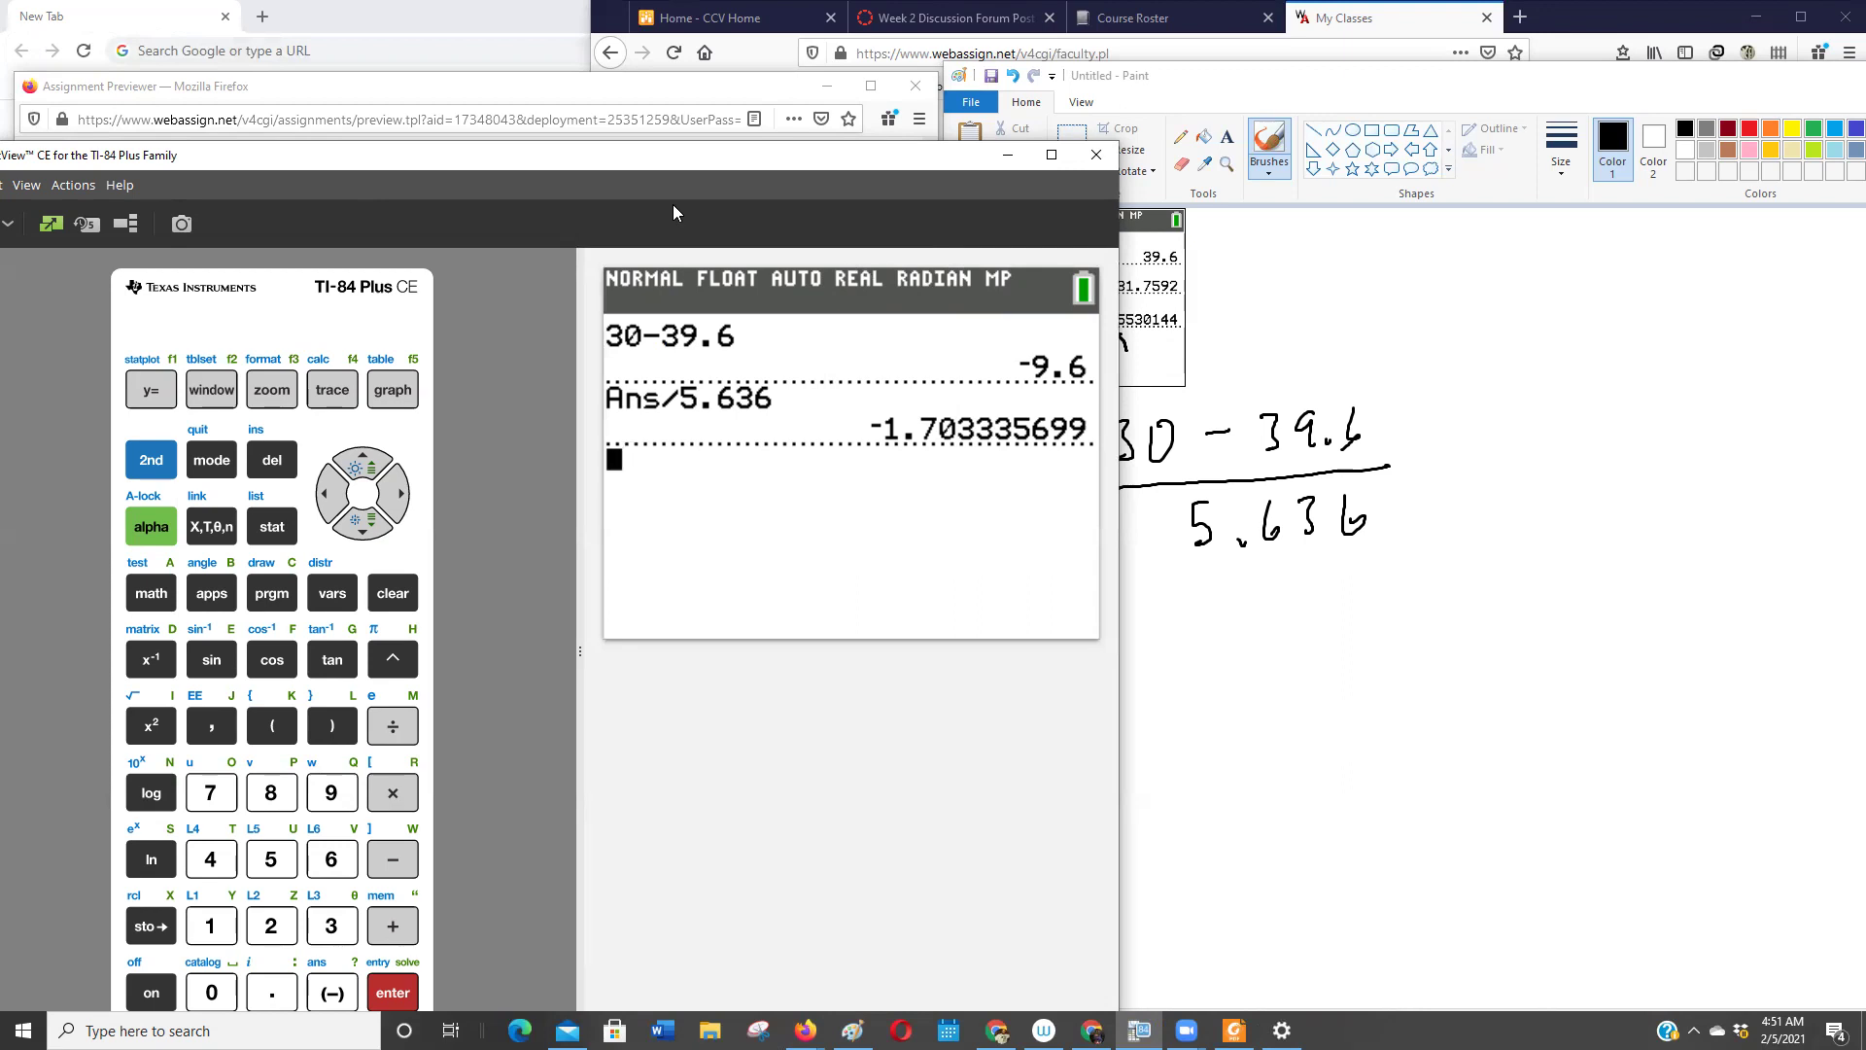
# - Open a new Firefox tab and go to the davidmlane.com HyperStat Z table calculator
pyautogui.click(1529, 19)
pyautogui.click(1520, 17)
pyautogui.click(1283, 56)
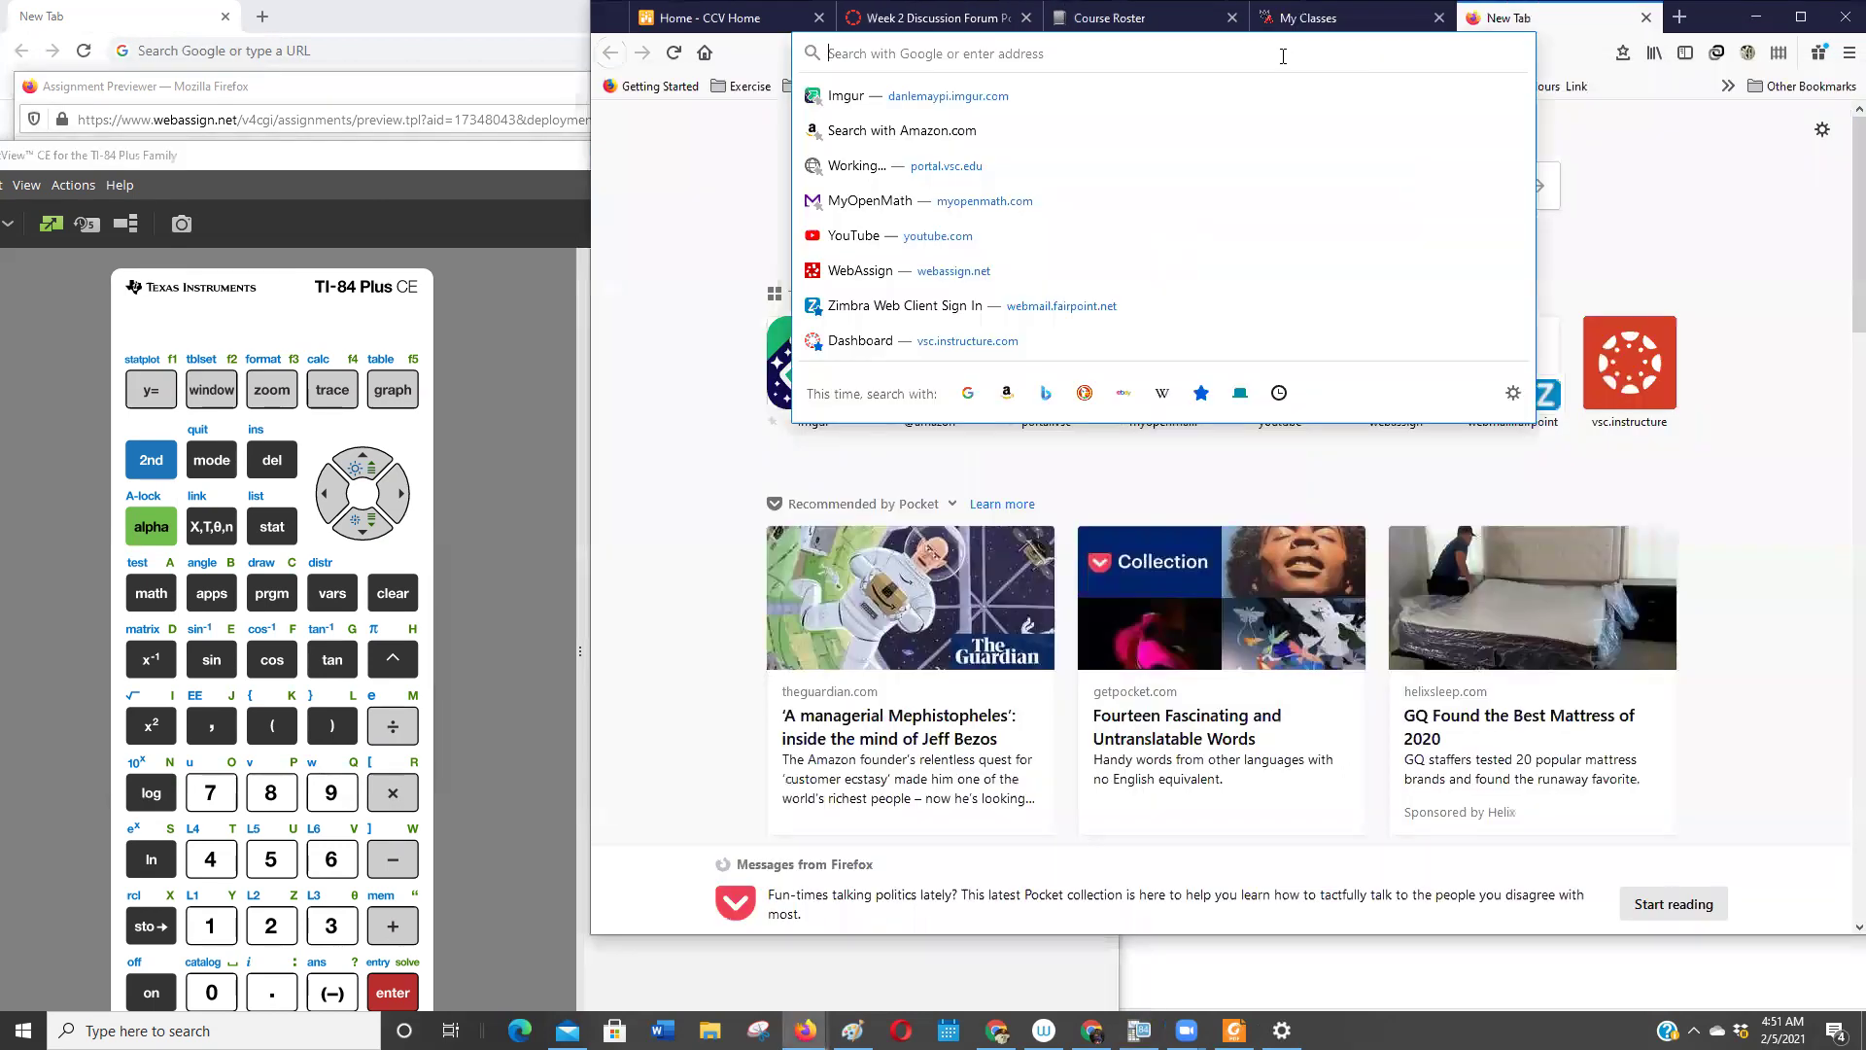
pyautogui.write('davidmlane.com/')
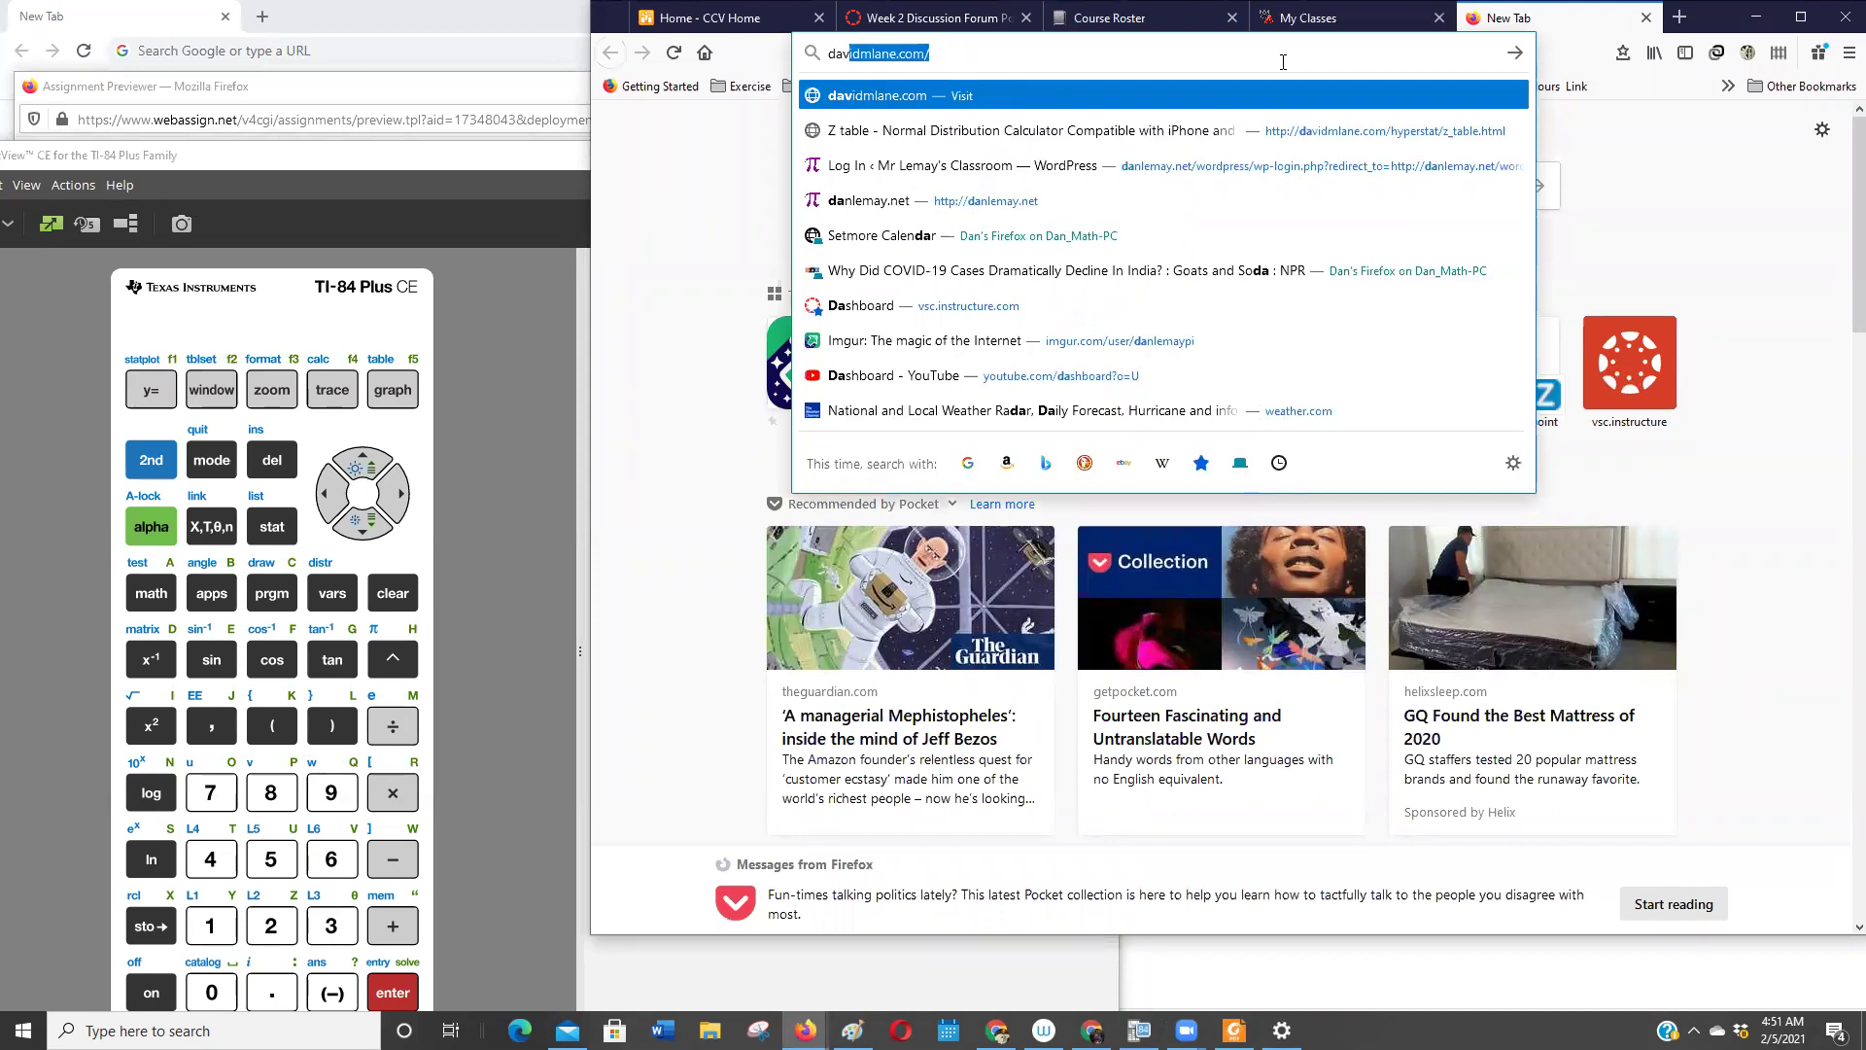
pyautogui.click(909, 136)
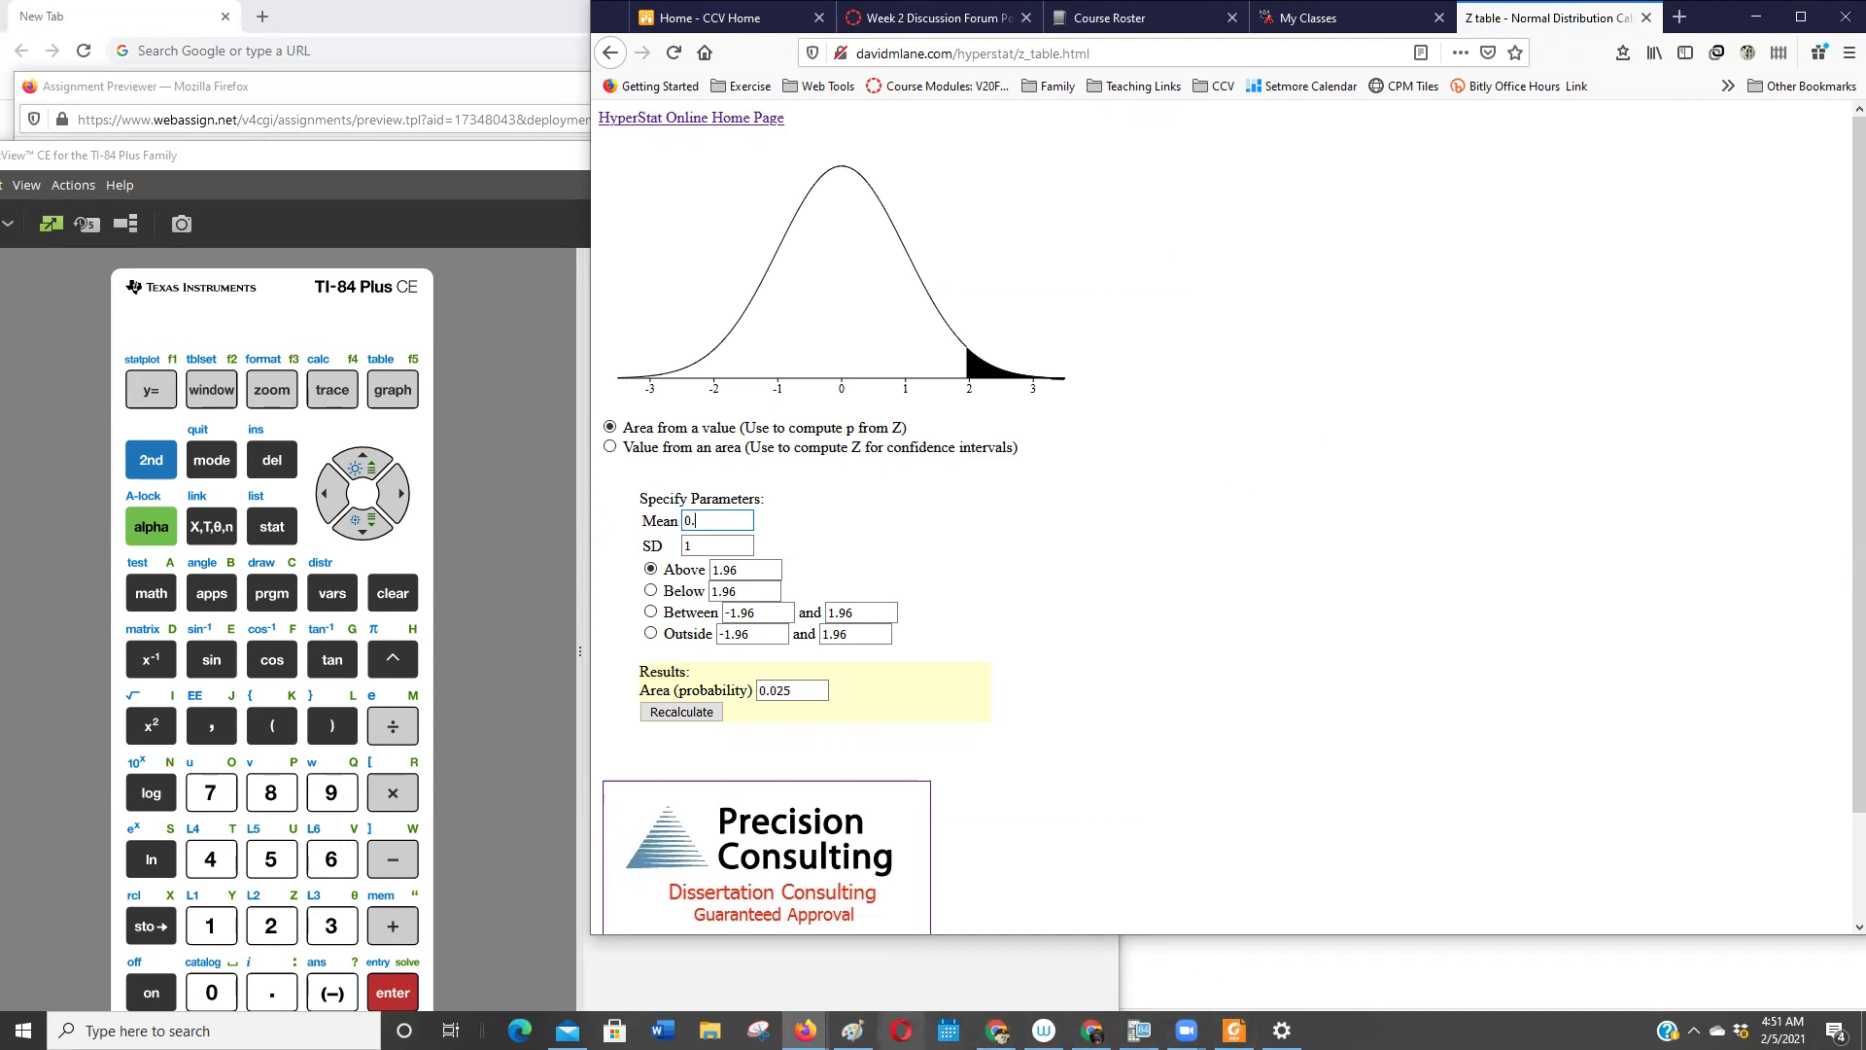
# - Set Mean 39.6 and SD 5.6, checking the values in Paint, and choose Below
pyautogui.click(853, 1031)
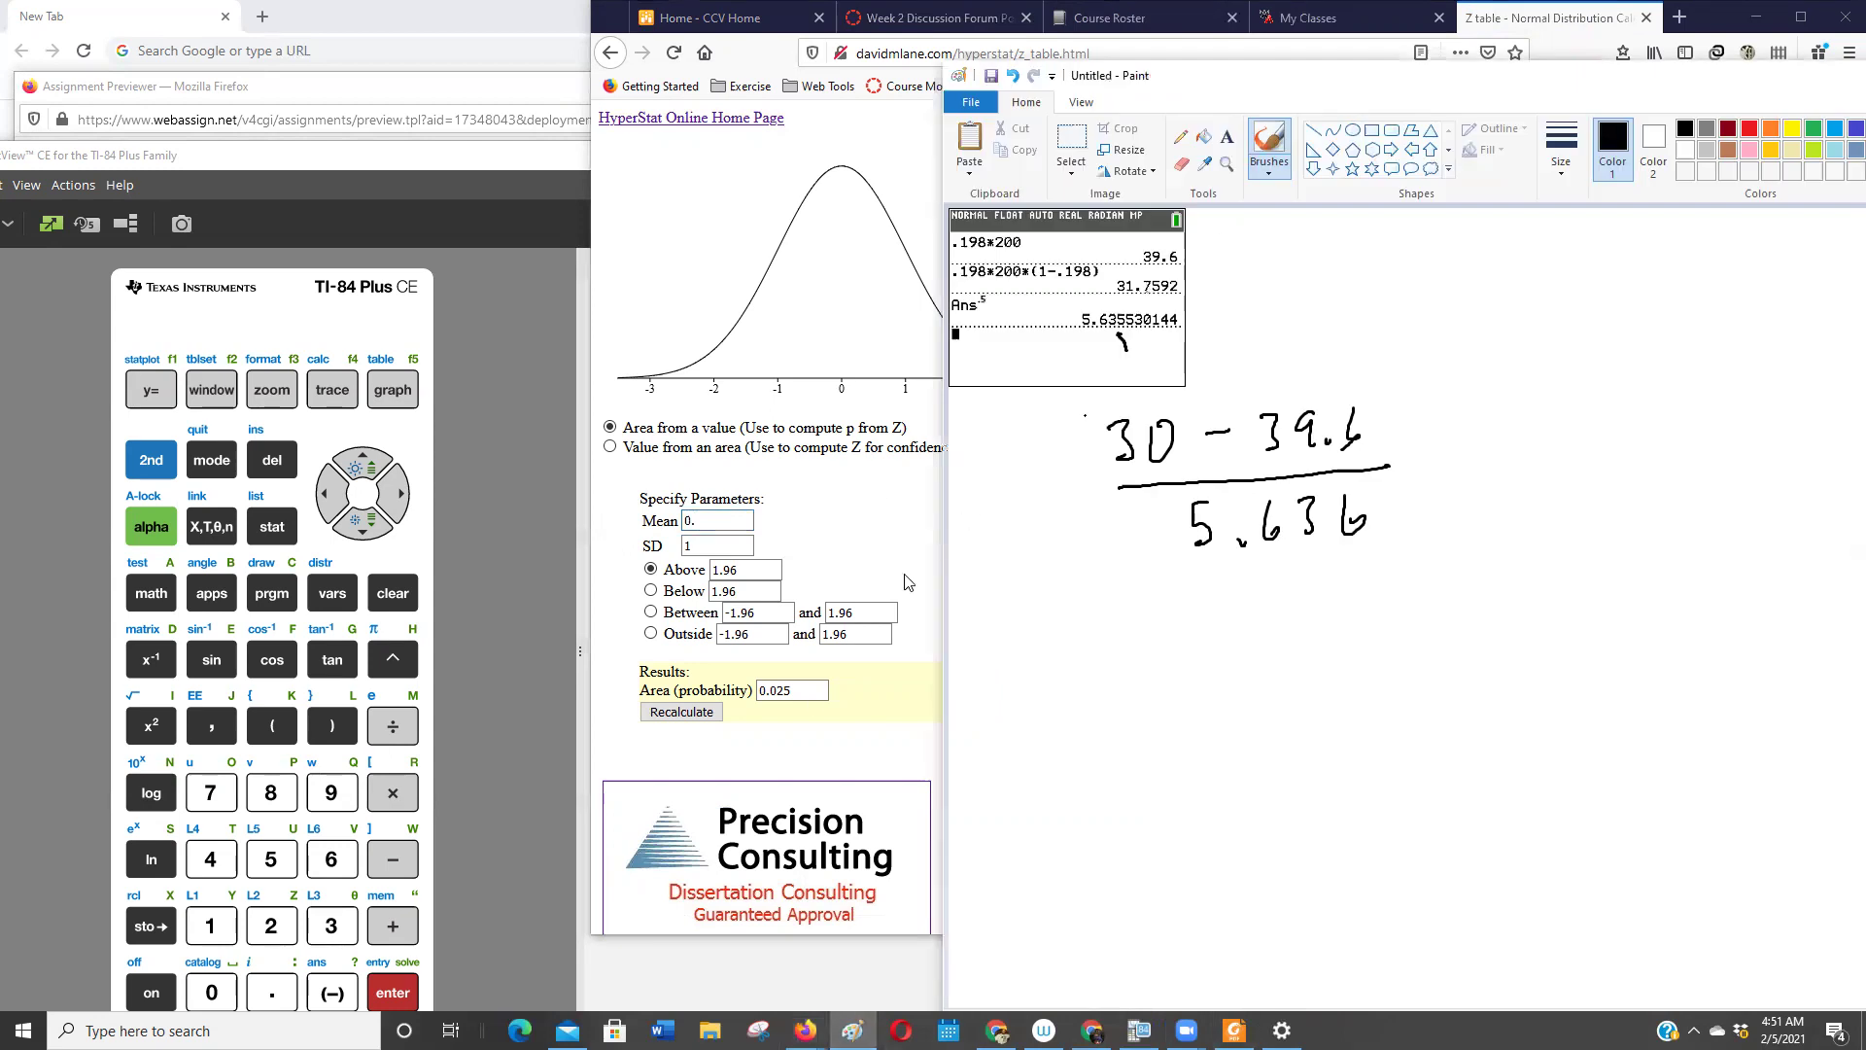
pyautogui.click(708, 523)
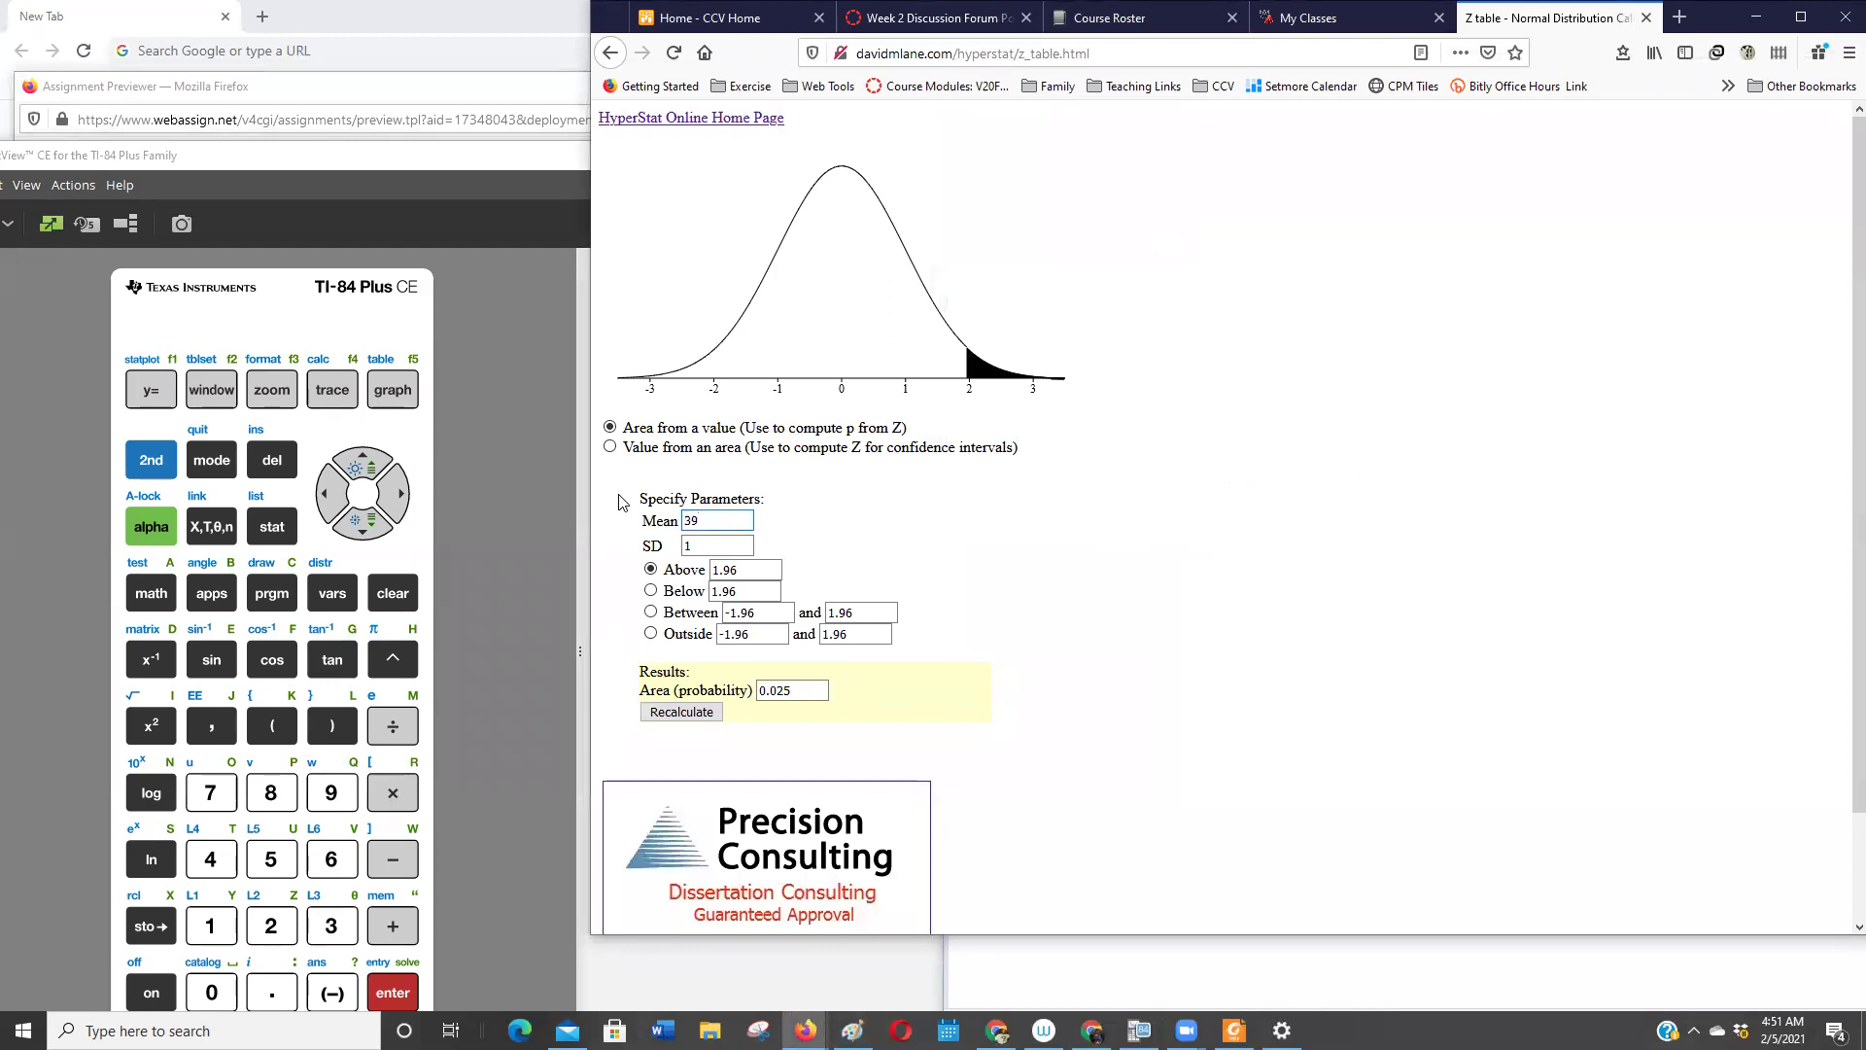
pyautogui.write('6')
pyautogui.doubleClick(687, 544)
pyautogui.press('BackSpace')
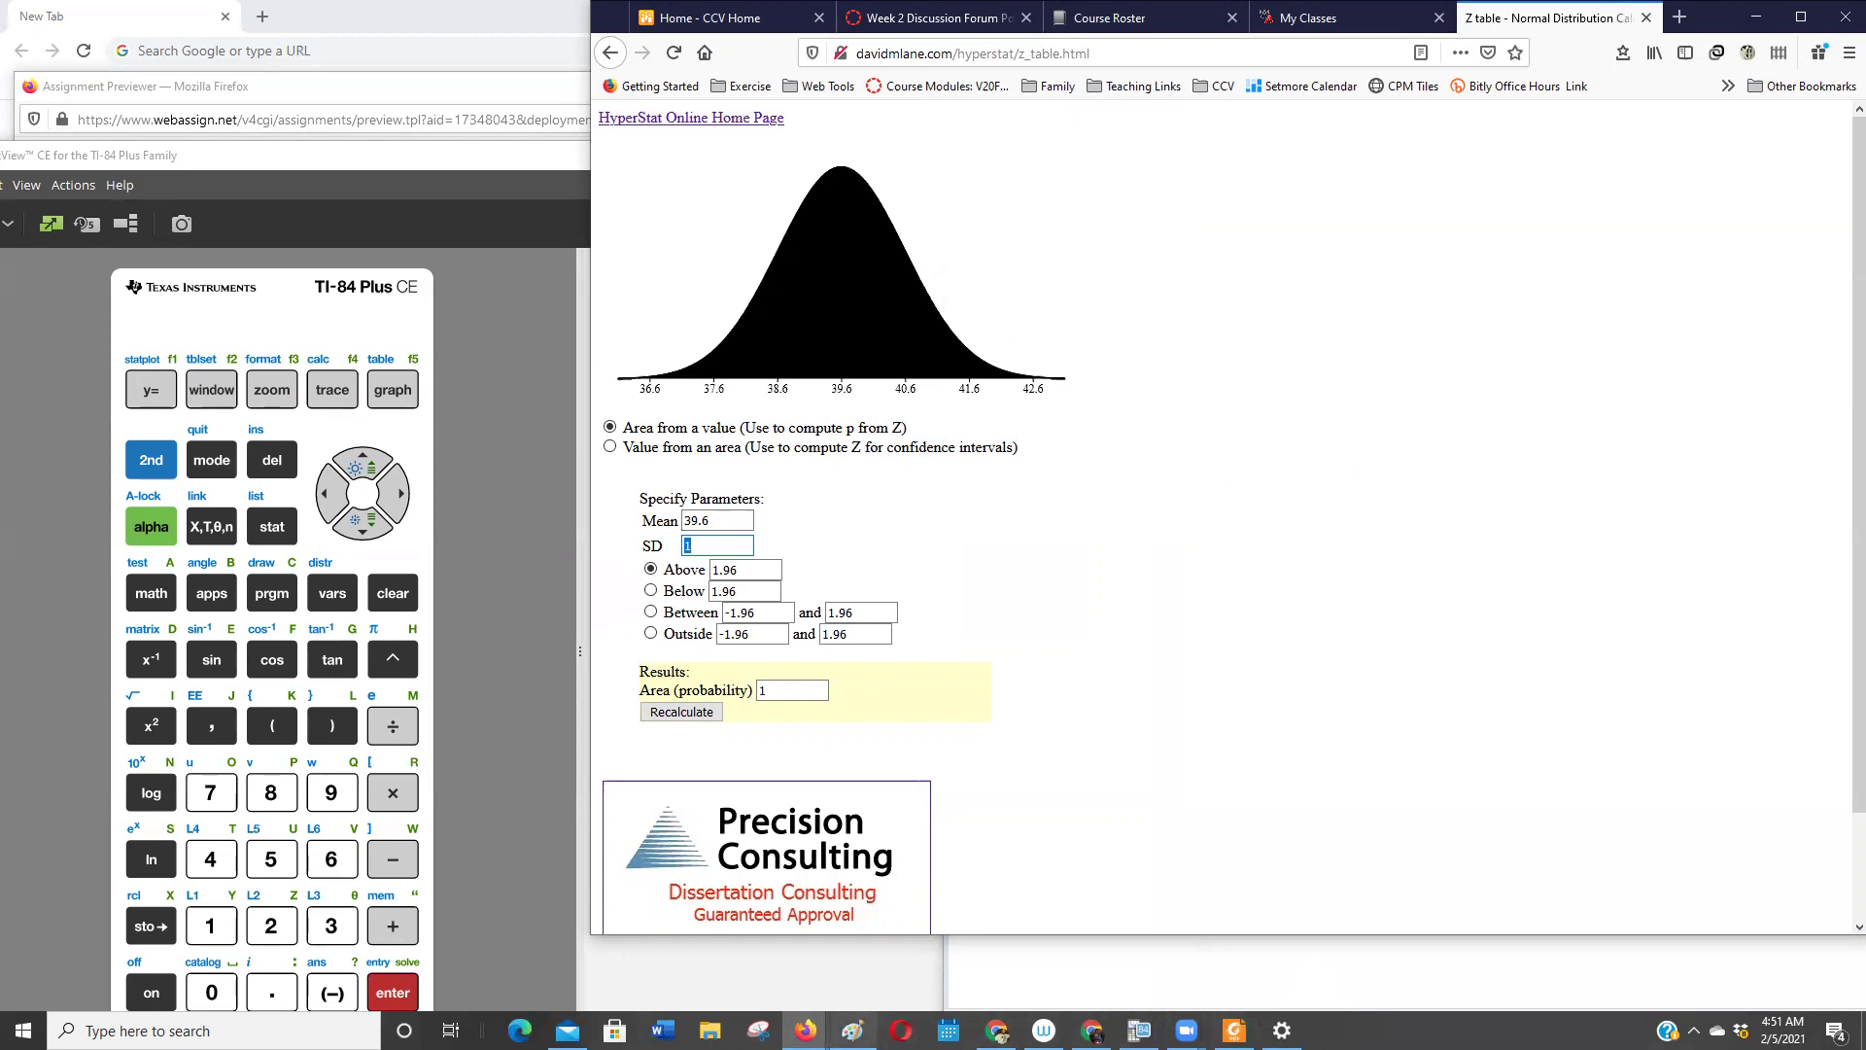
pyautogui.click(852, 1030)
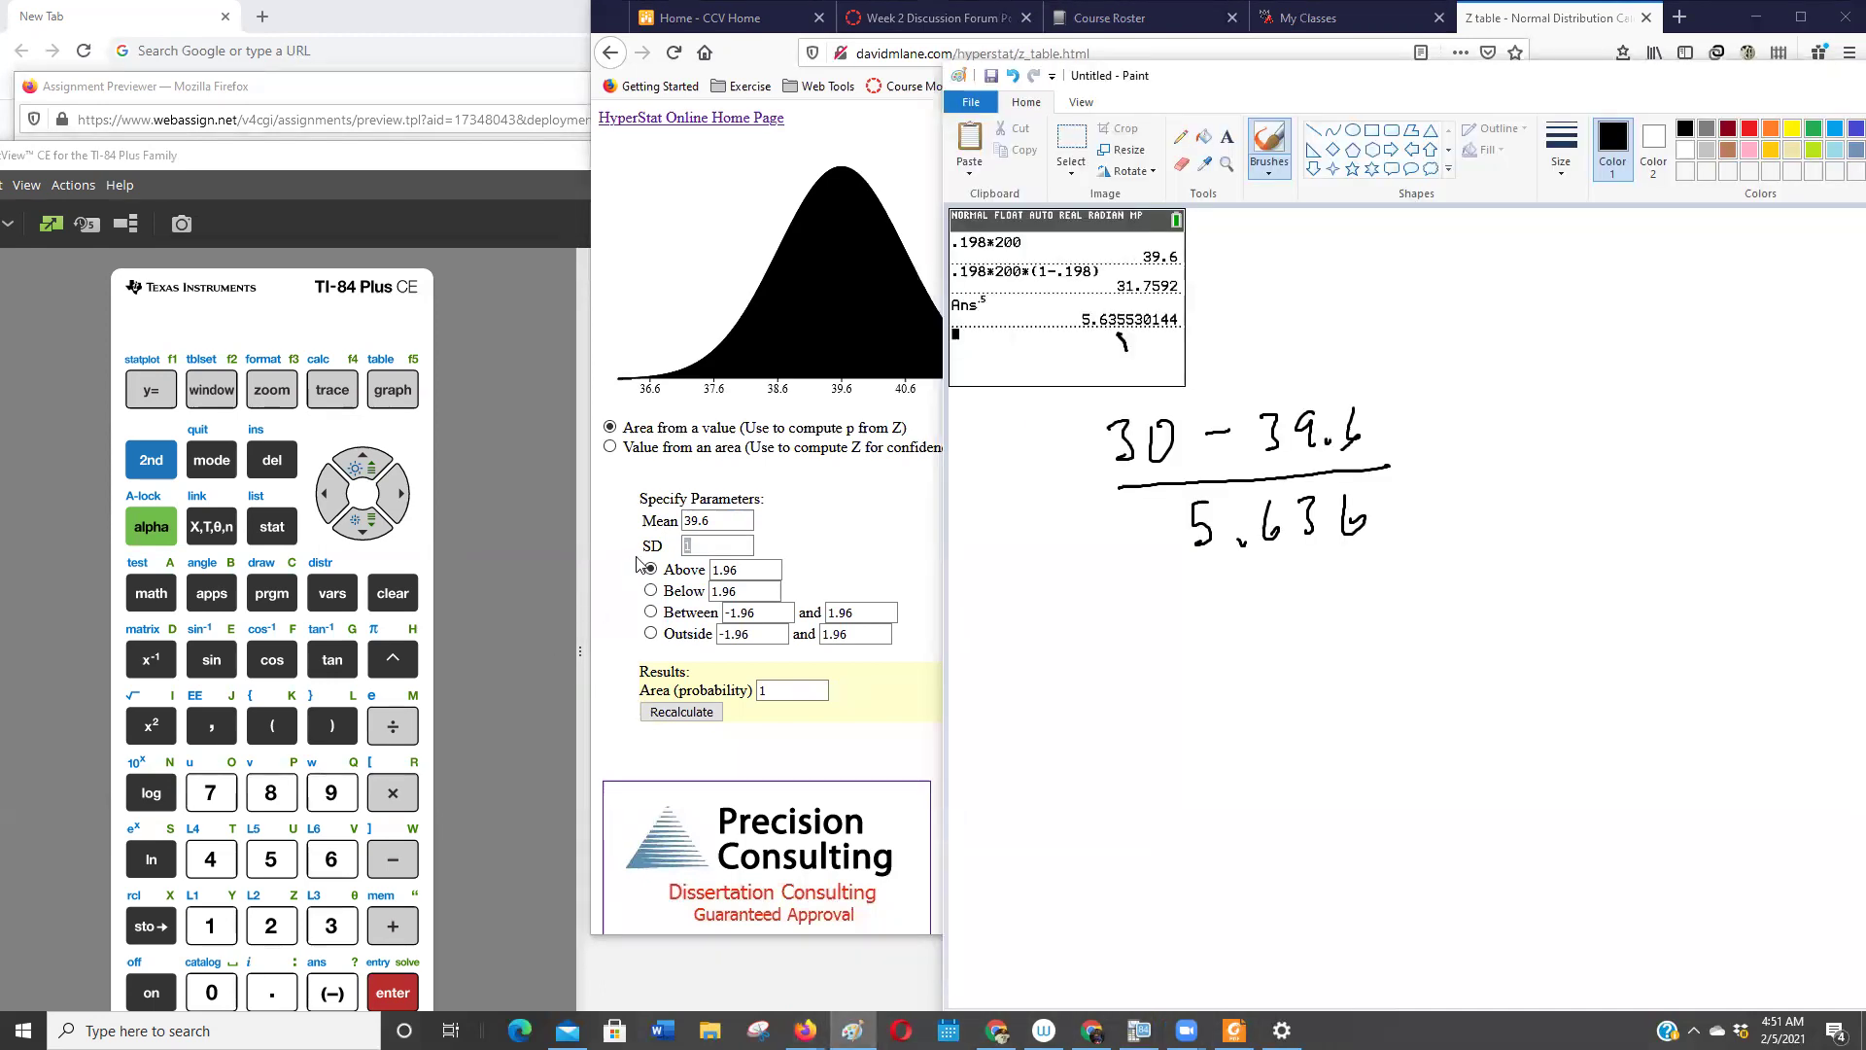
pyautogui.click(688, 545)
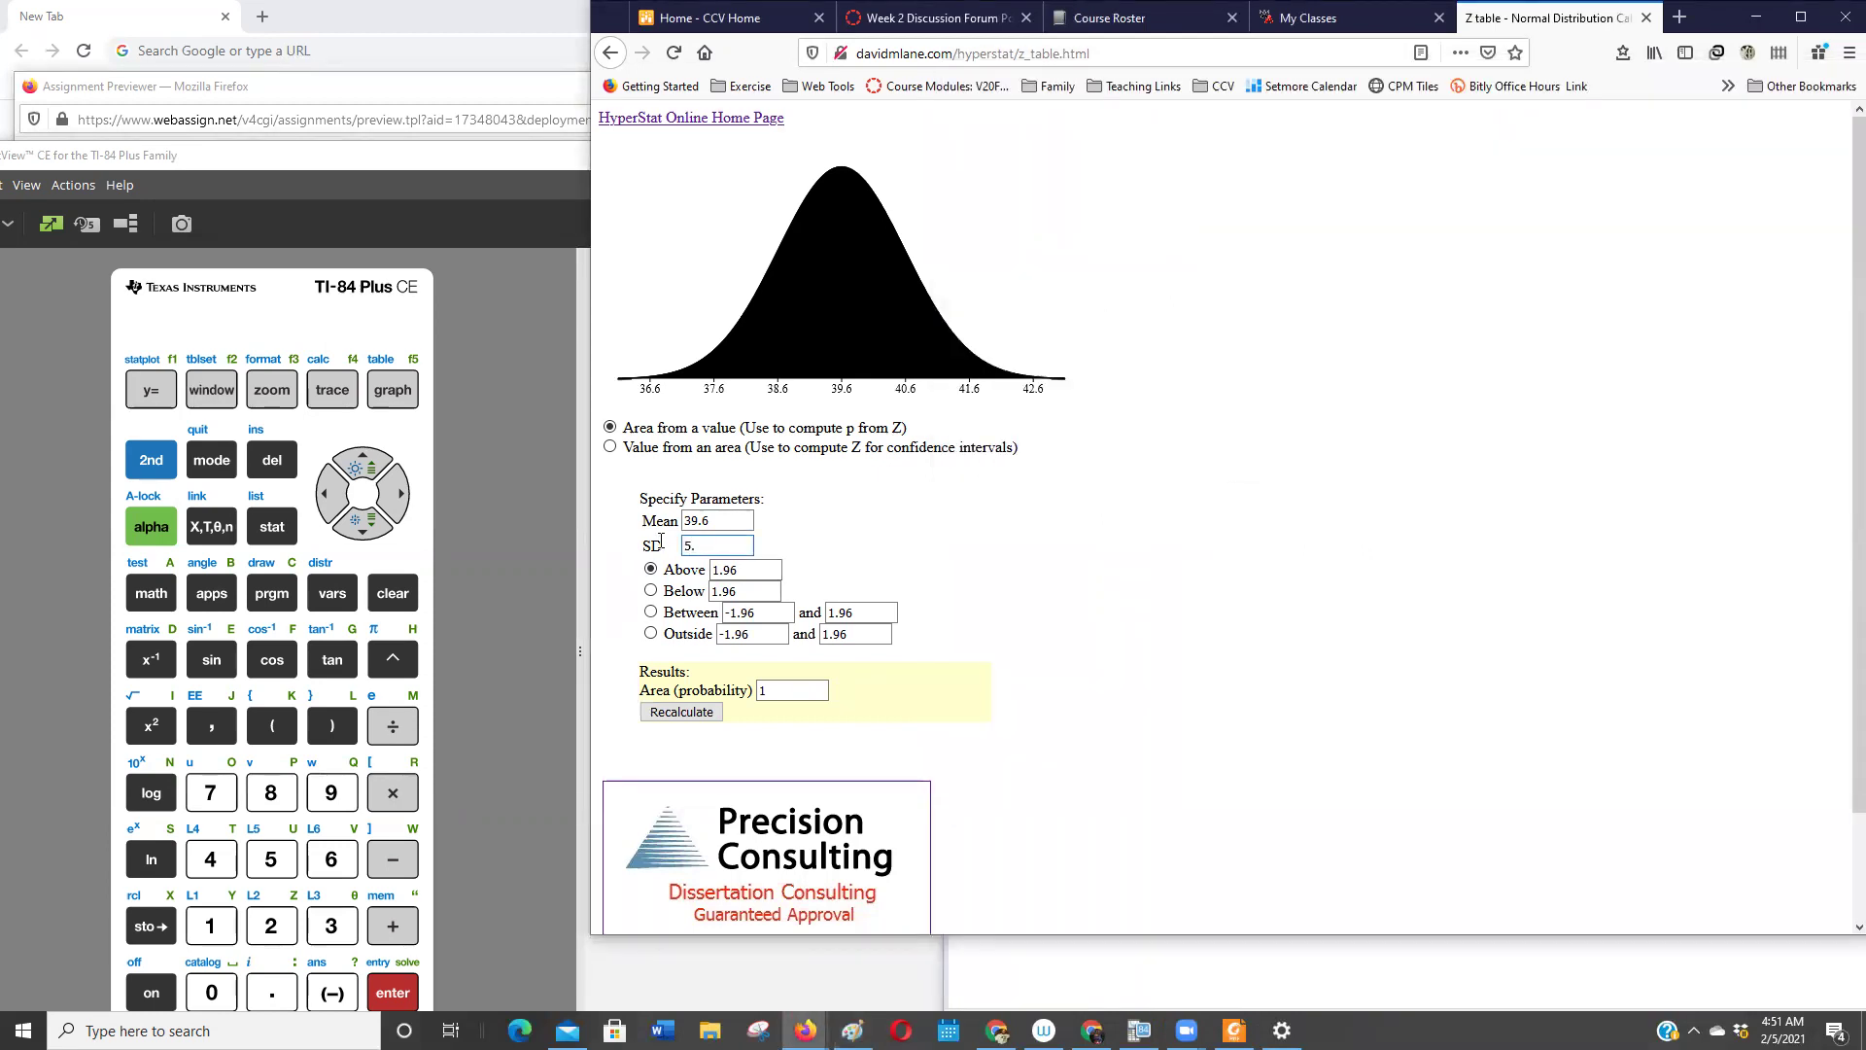
pyautogui.click(650, 592)
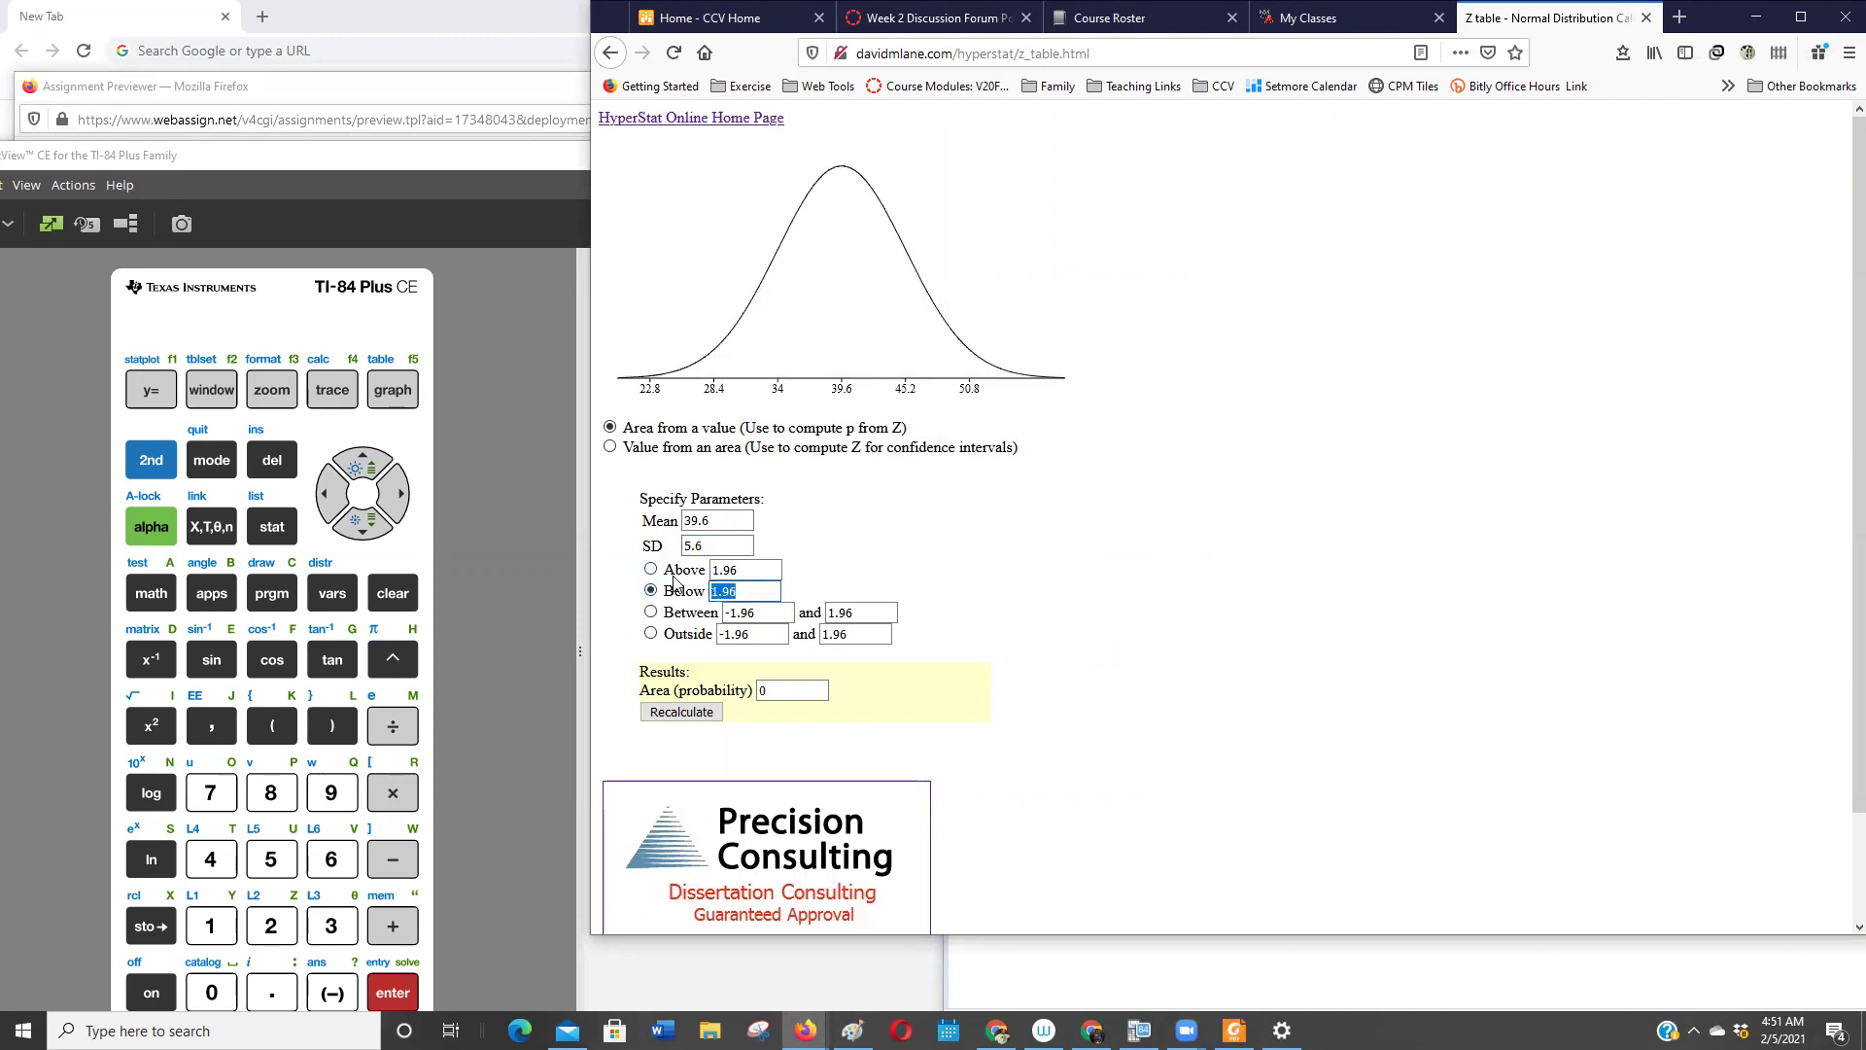
# - Enter 30 as the Below value, recalculate, and highlight the resulting 0.0432 area
pyautogui.write('30')
pyautogui.click(1066, 721)
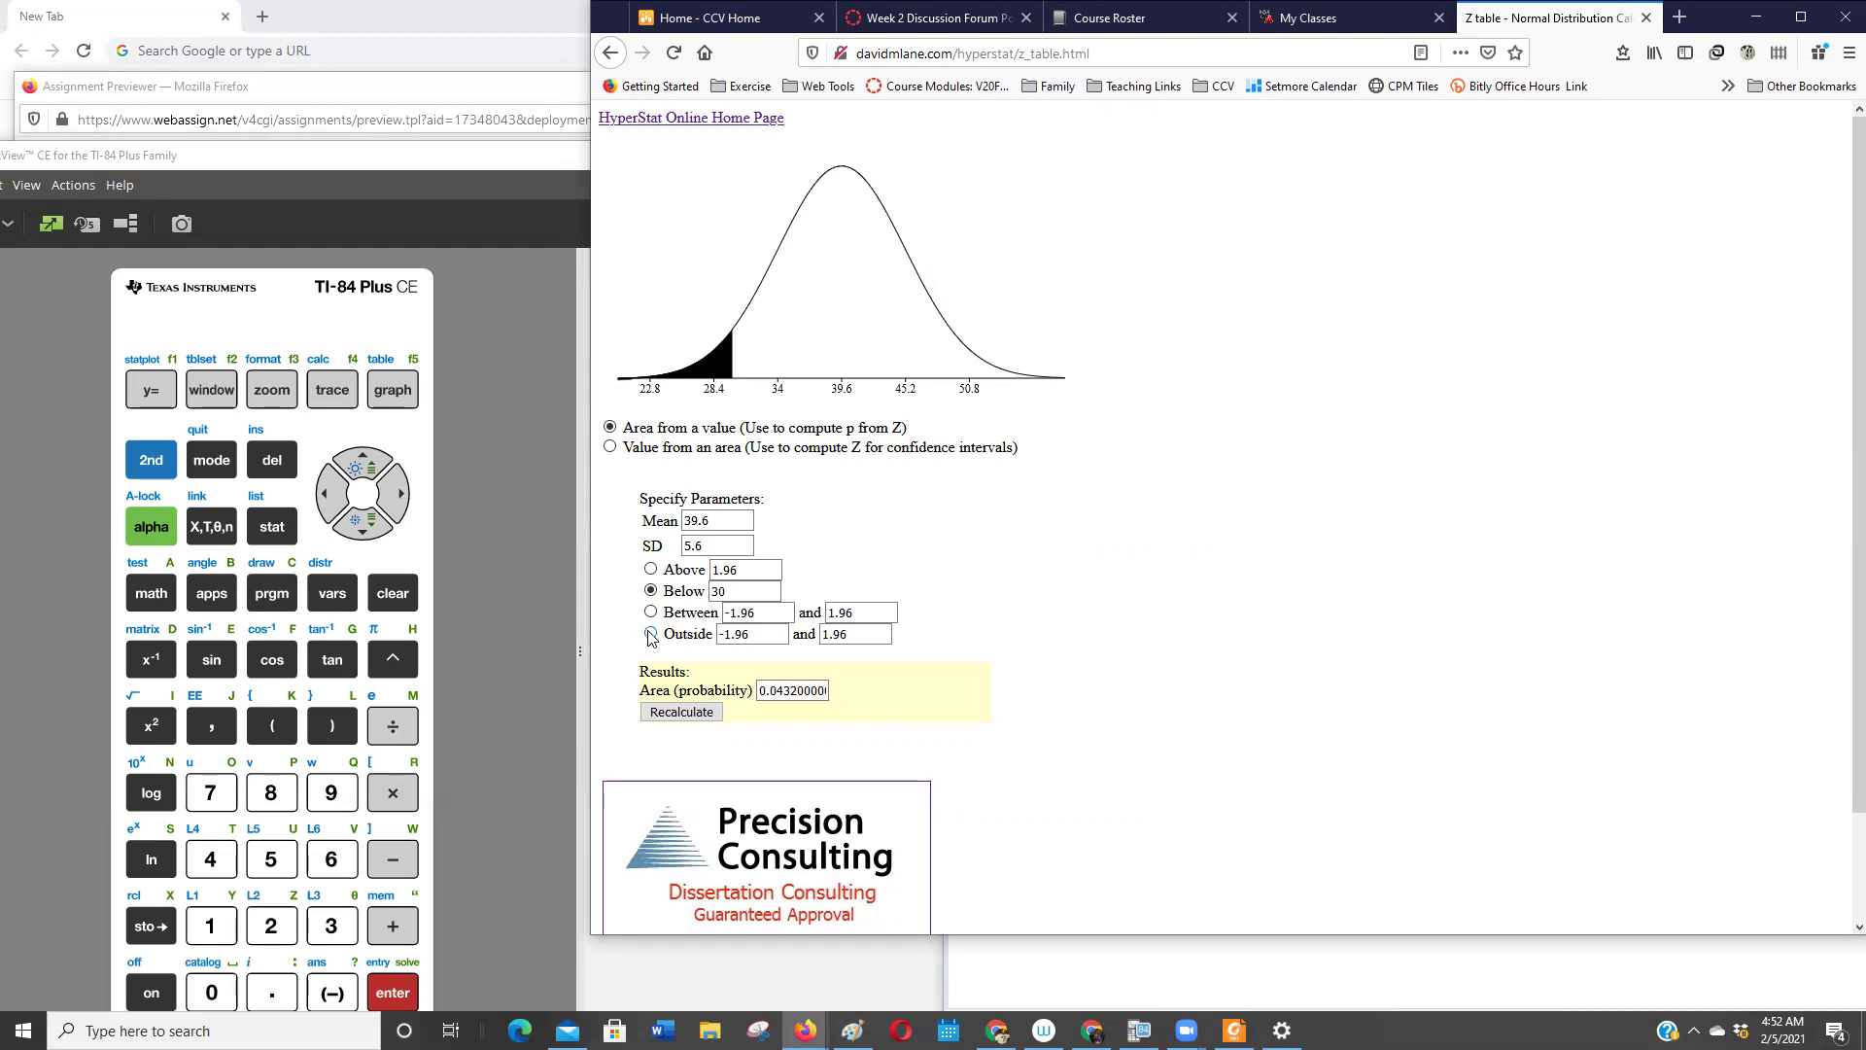
pyautogui.moveTo(759, 691); pyautogui.dragTo(794, 689)
# - Switch to the Google Chrome window with the empty New Tab page
pyautogui.click(158, 13)
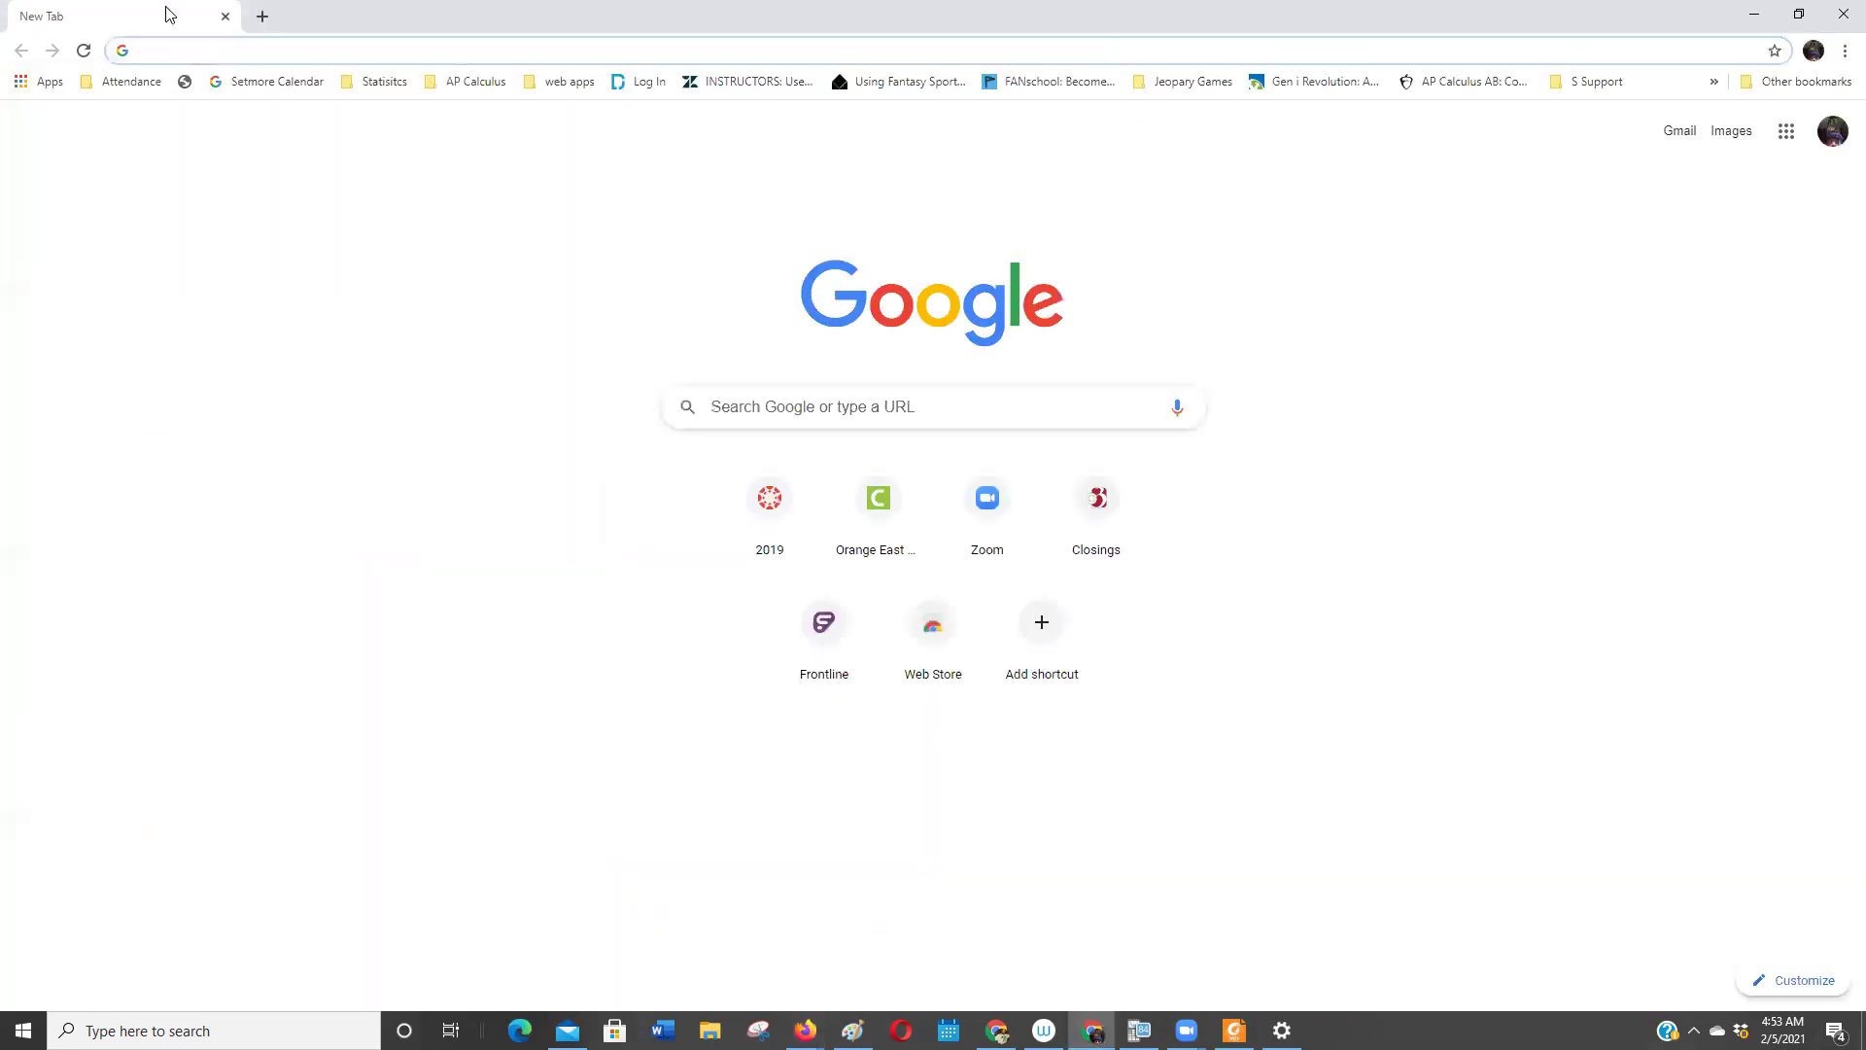